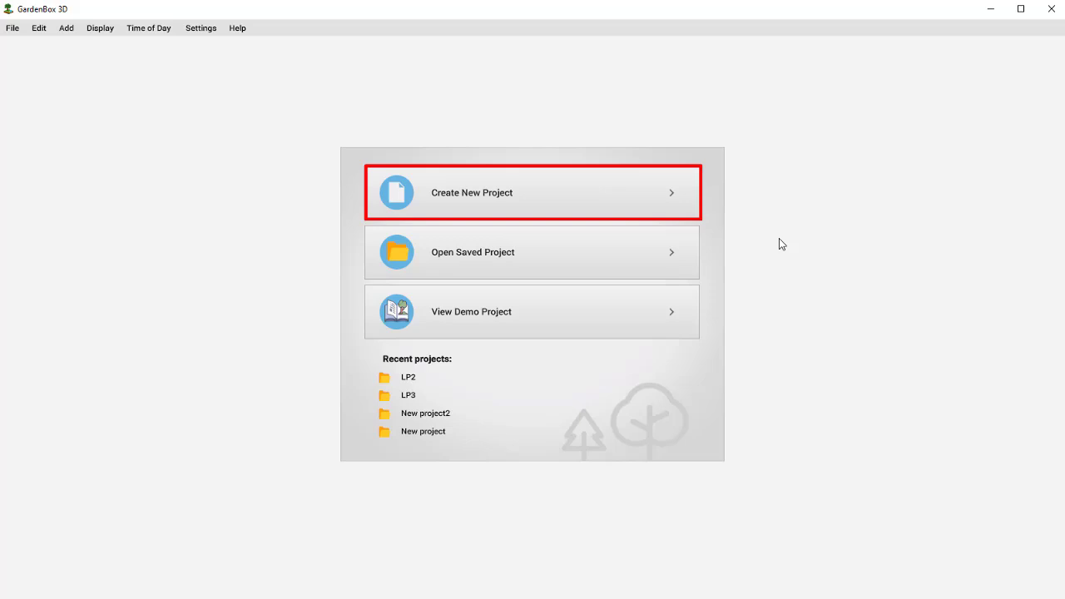
Start a new project drawn from scratch with a rectangular land plot.
{"action": "left_click", "coordinate": [634, 182]}
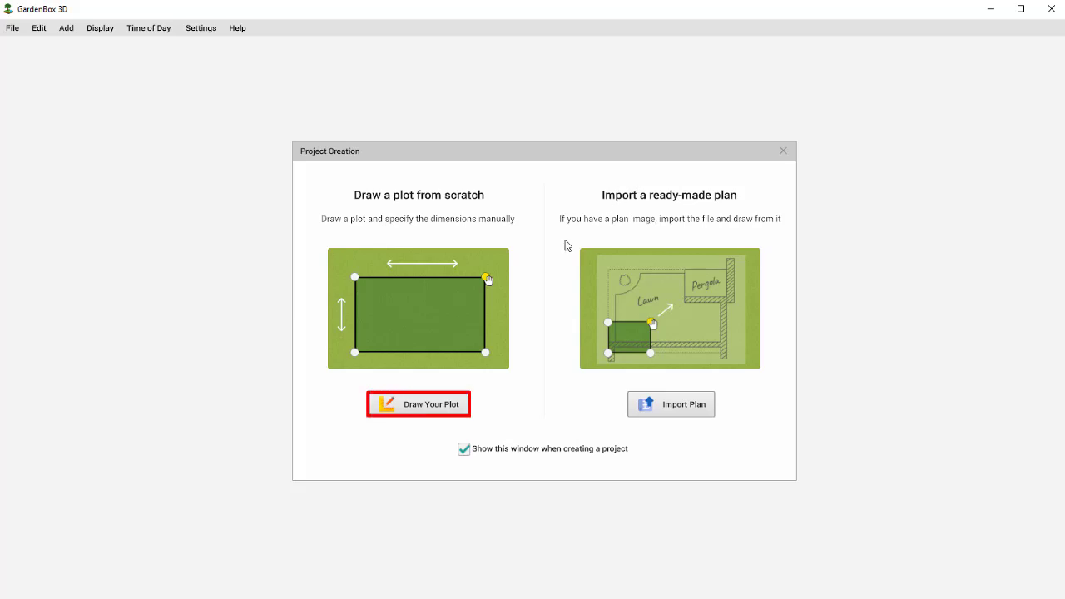
{"action": "left_click", "coordinate": [423, 405]}
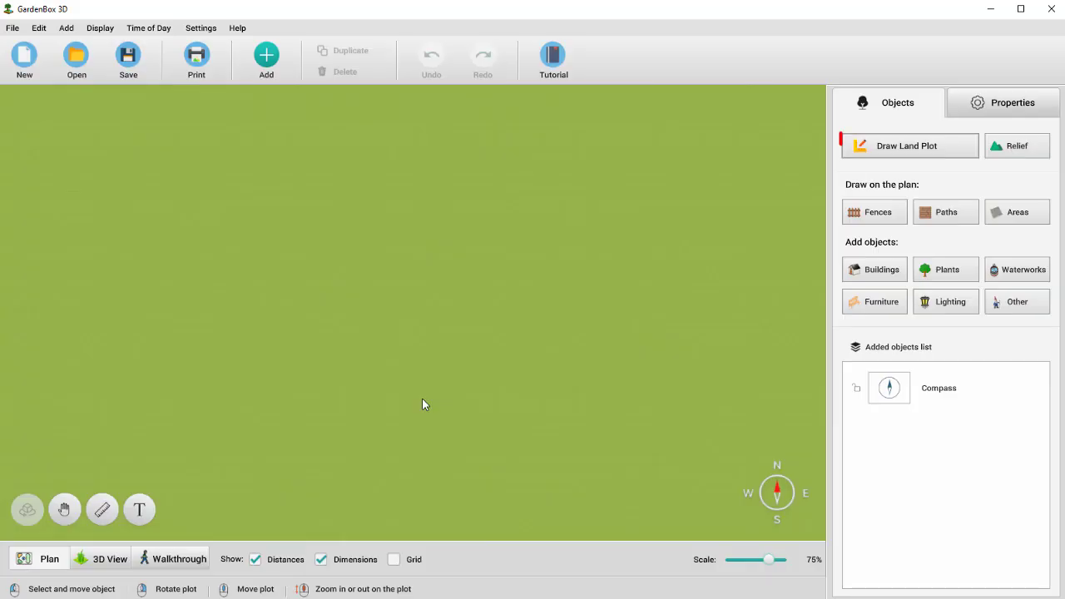
{"action": "left_click", "coordinate": [916, 145]}
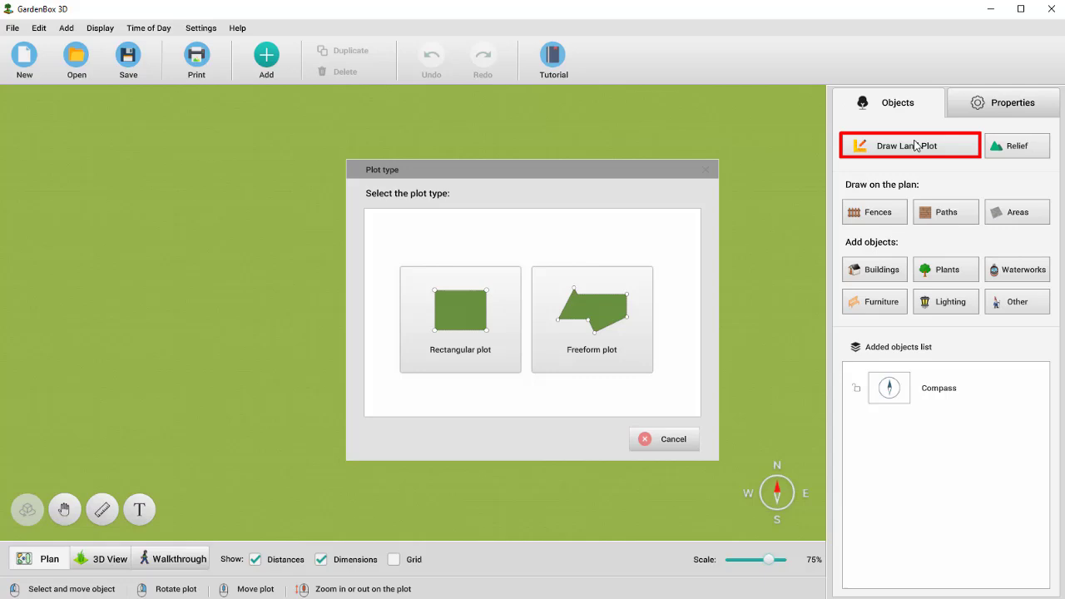
{"action": "left_click", "coordinate": [509, 300]}
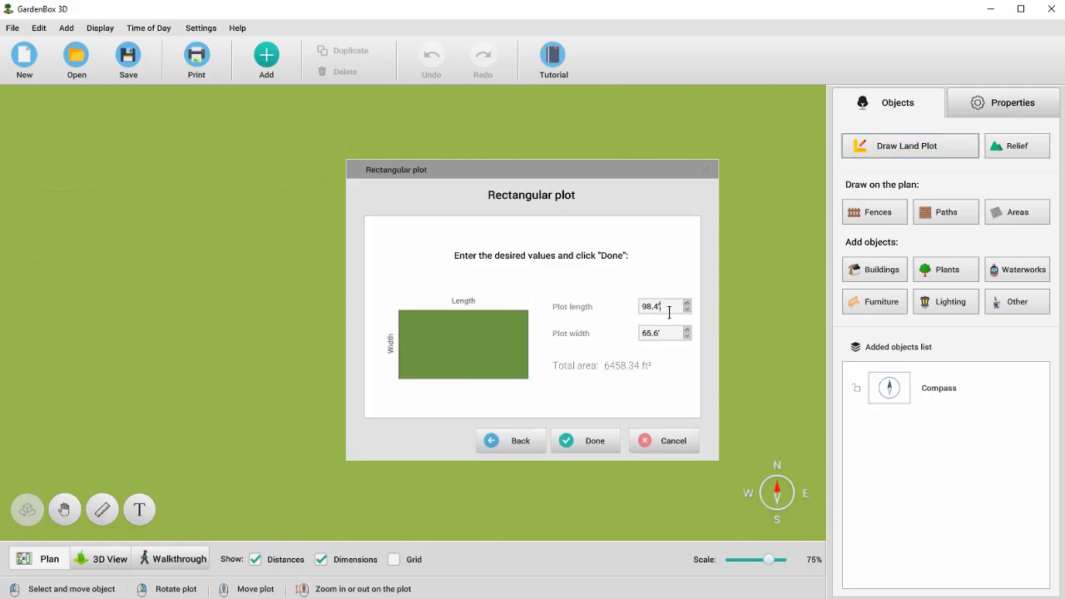
Set the plot length to 102 and the plot width to 69.
{"action": "left_click_drag", "start_coordinate": [666, 309], "coordinate": [639, 309]}
{"action": "type", "text": "102"}
{"action": "left_click_drag", "start_coordinate": [663, 333], "coordinate": [641, 333]}
{"action": "type", "text": "69"}
Confirm the 102' by 69' plot, then start a freeform land plot with the grid shown.
{"action": "left_click", "coordinate": [594, 442]}
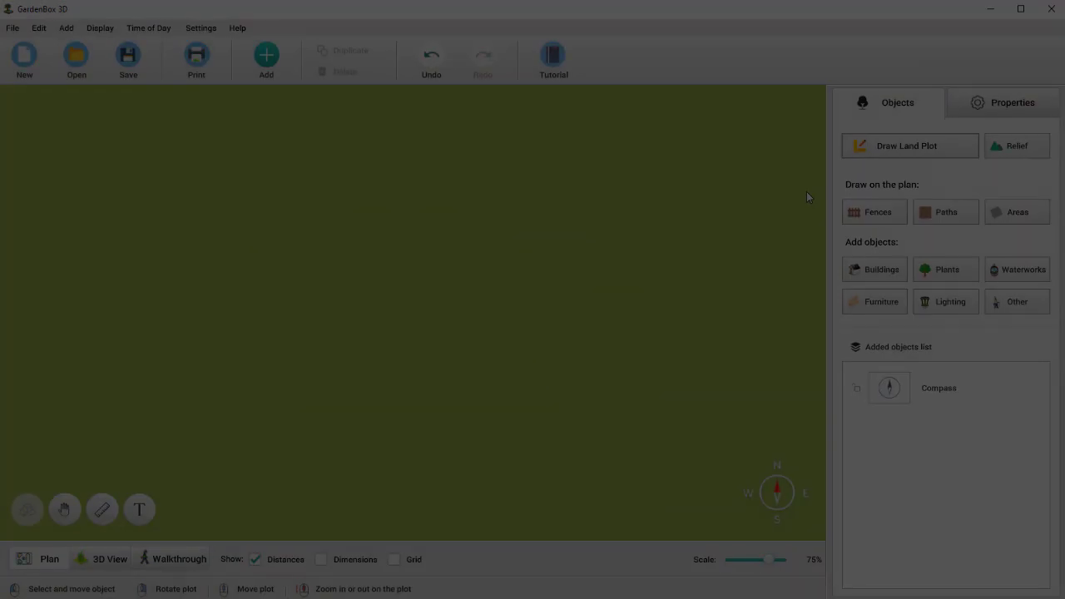
{"action": "key", "text": "space"}
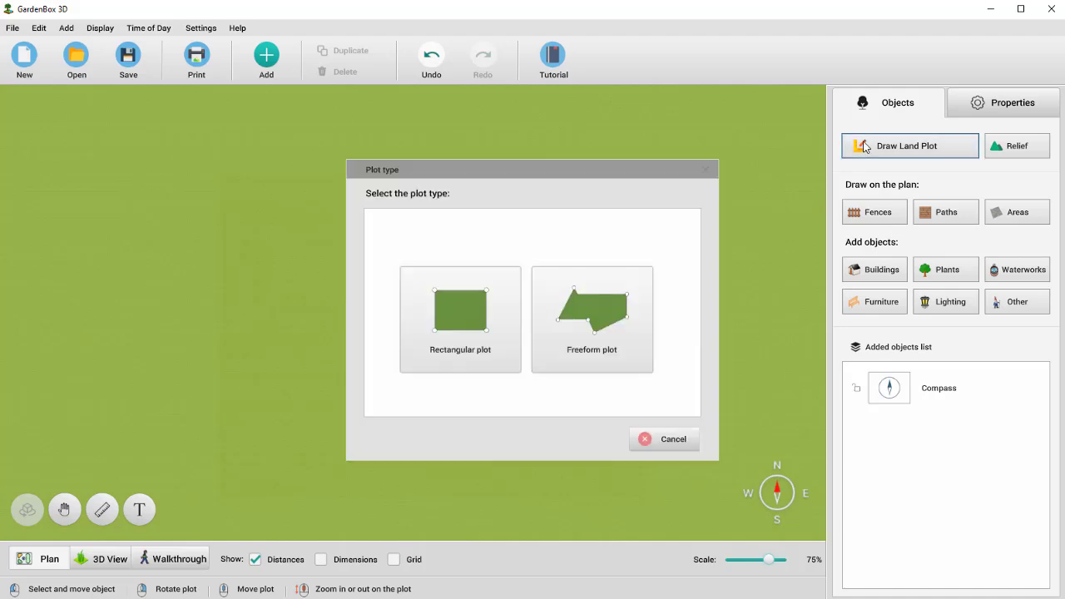
{"action": "left_click", "coordinate": [609, 277]}
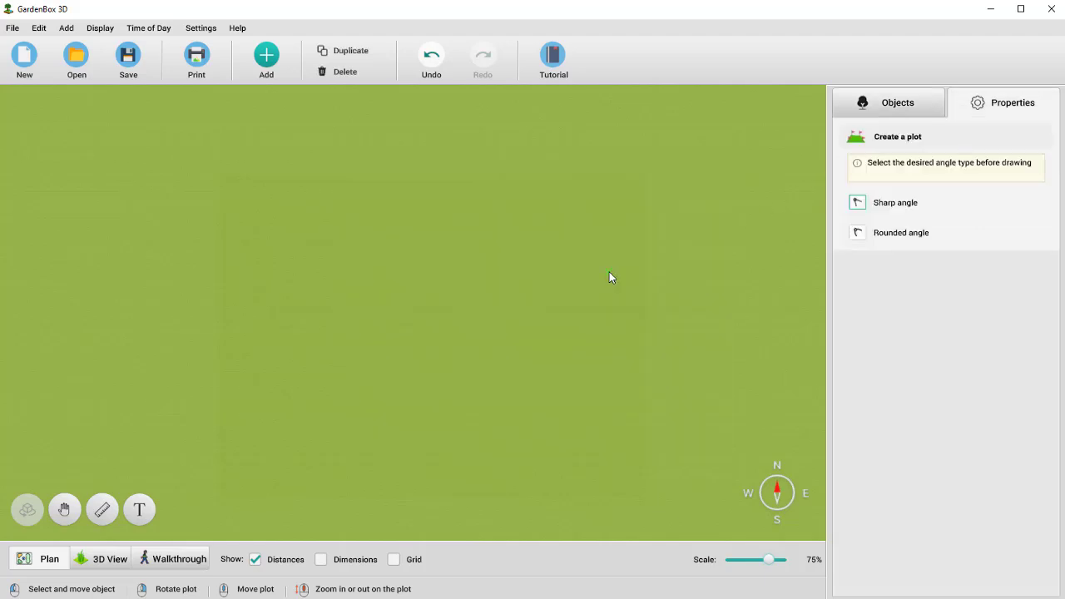
{"action": "left_click", "coordinate": [393, 559]}
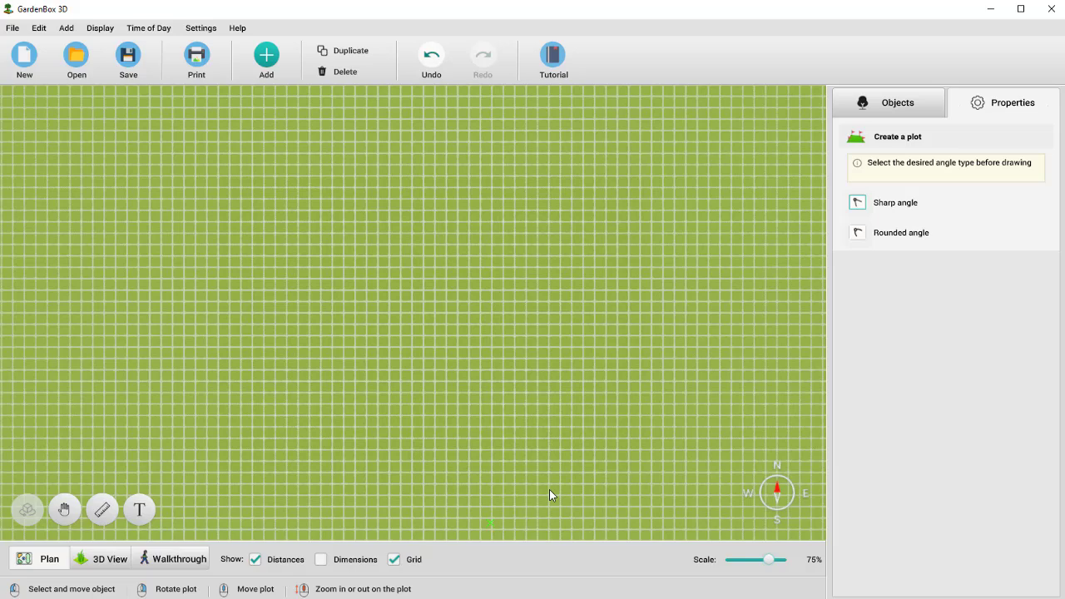
Draw a closed five-sided outline with a clipped top-right corner.
{"action": "left_click", "coordinate": [859, 204]}
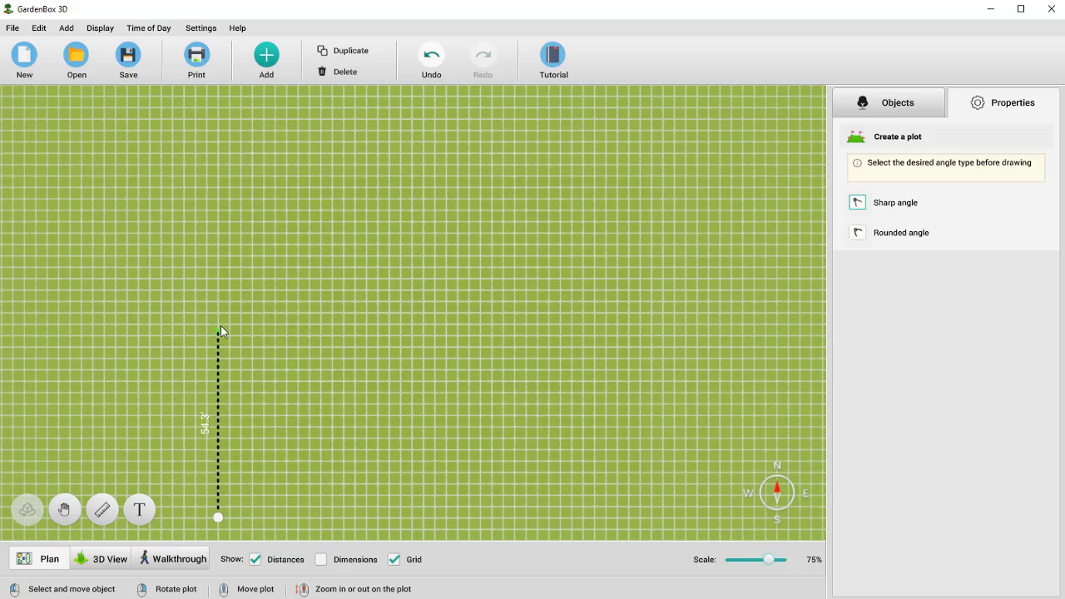
{"action": "left_click", "coordinate": [218, 176]}
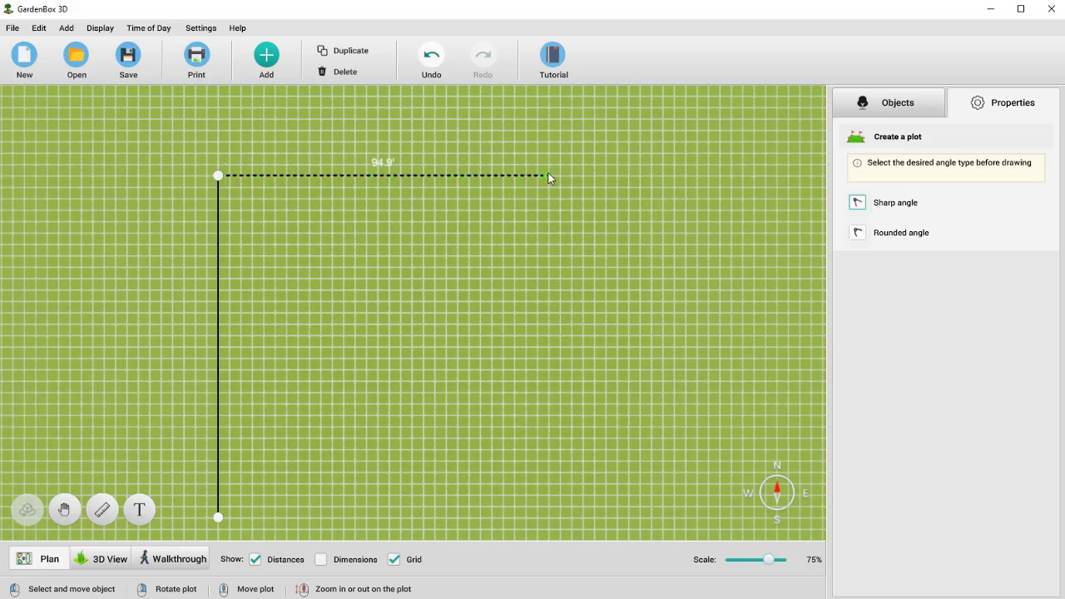
{"action": "left_click", "coordinate": [570, 175]}
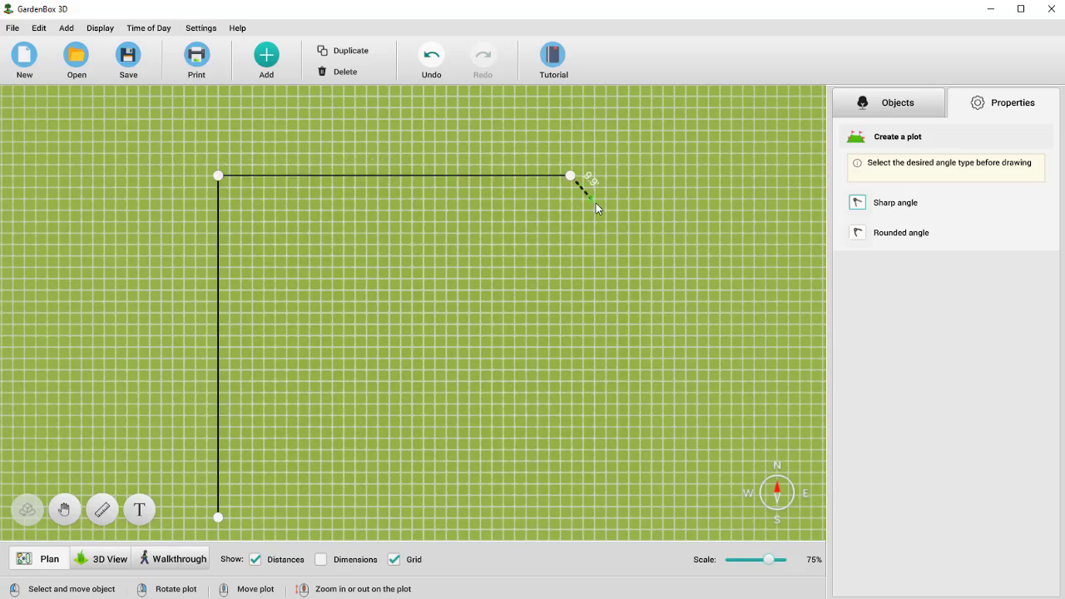
{"action": "left_click", "coordinate": [642, 233]}
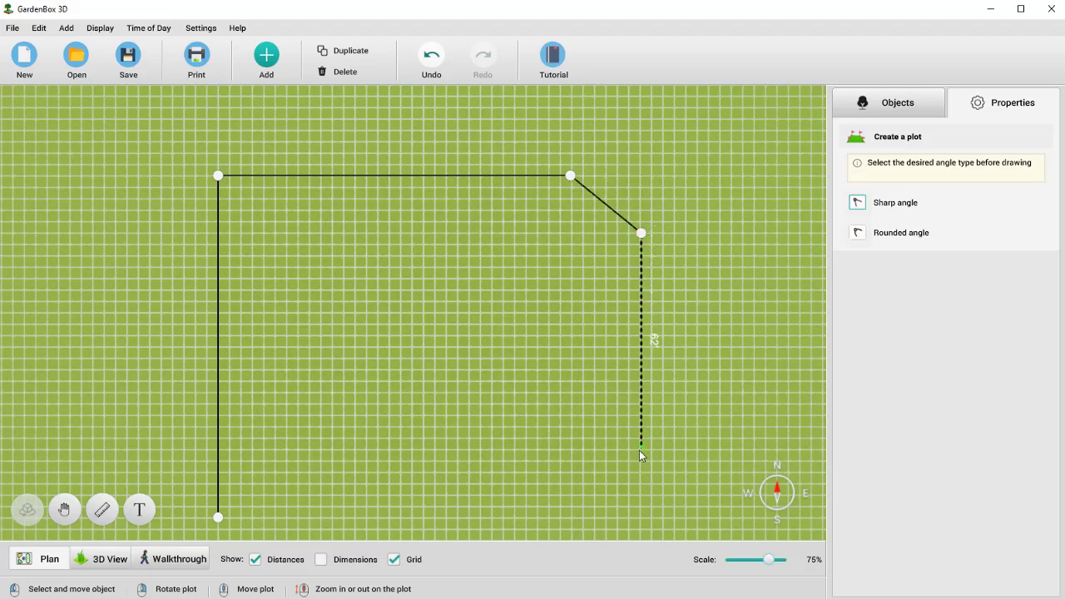
{"action": "left_click", "coordinate": [640, 518]}
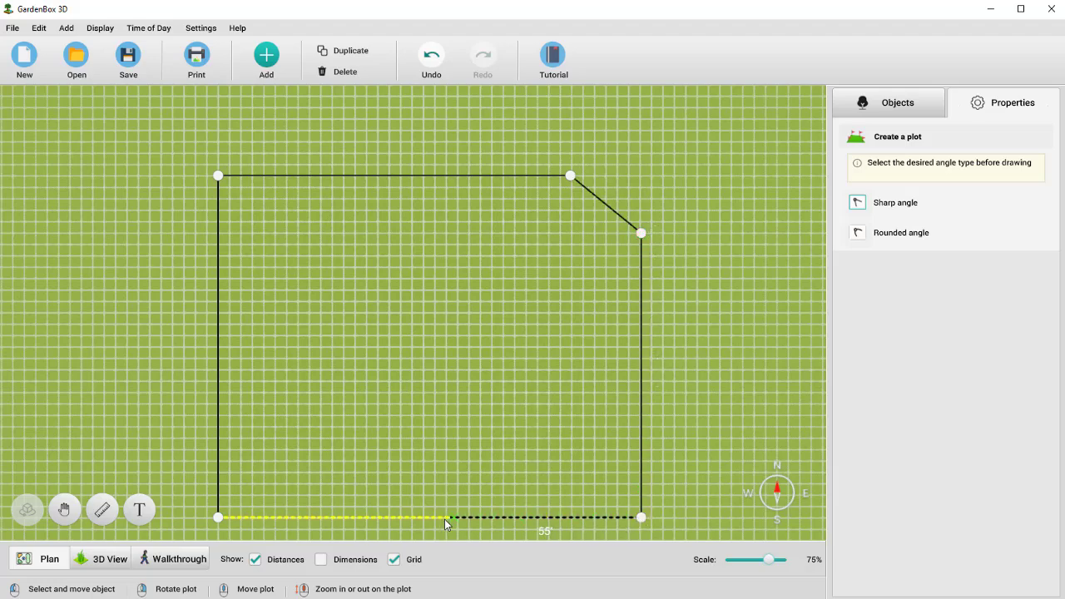
{"action": "left_click", "coordinate": [218, 518]}
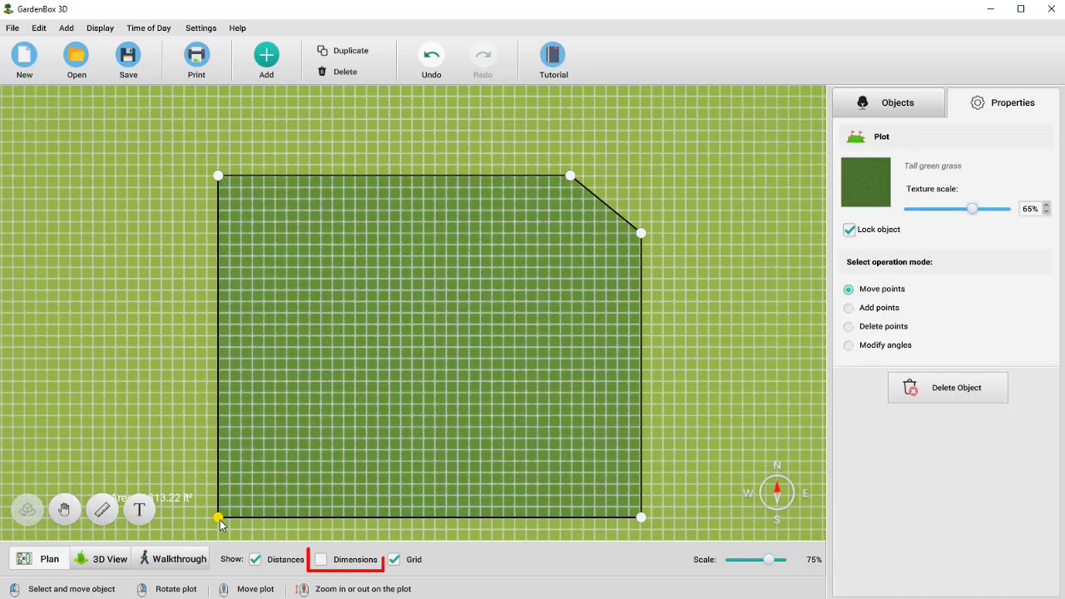
Show edge dimensions and raise both bottom corners to level the bottom edge.
{"action": "left_click", "coordinate": [321, 561]}
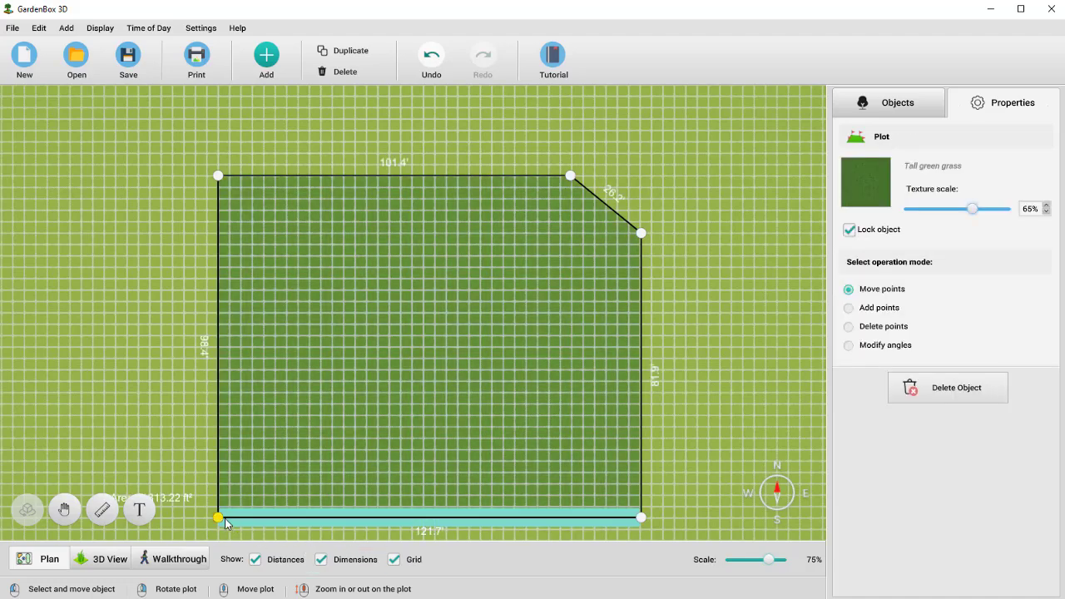
{"action": "left_click_drag", "start_coordinate": [218, 518], "coordinate": [218, 484]}
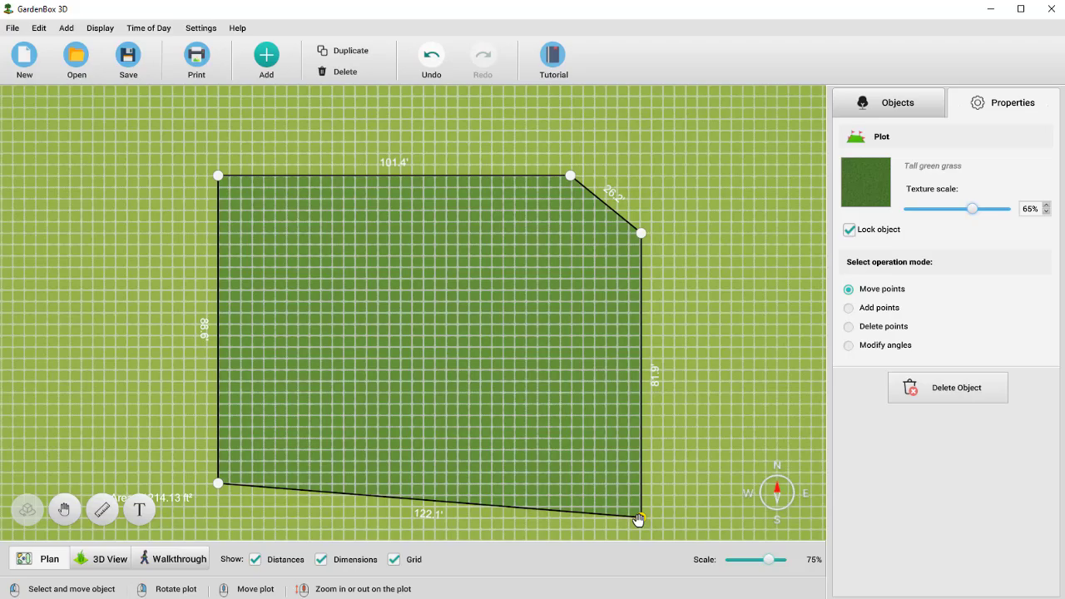
{"action": "left_click_drag", "start_coordinate": [641, 518], "coordinate": [641, 484]}
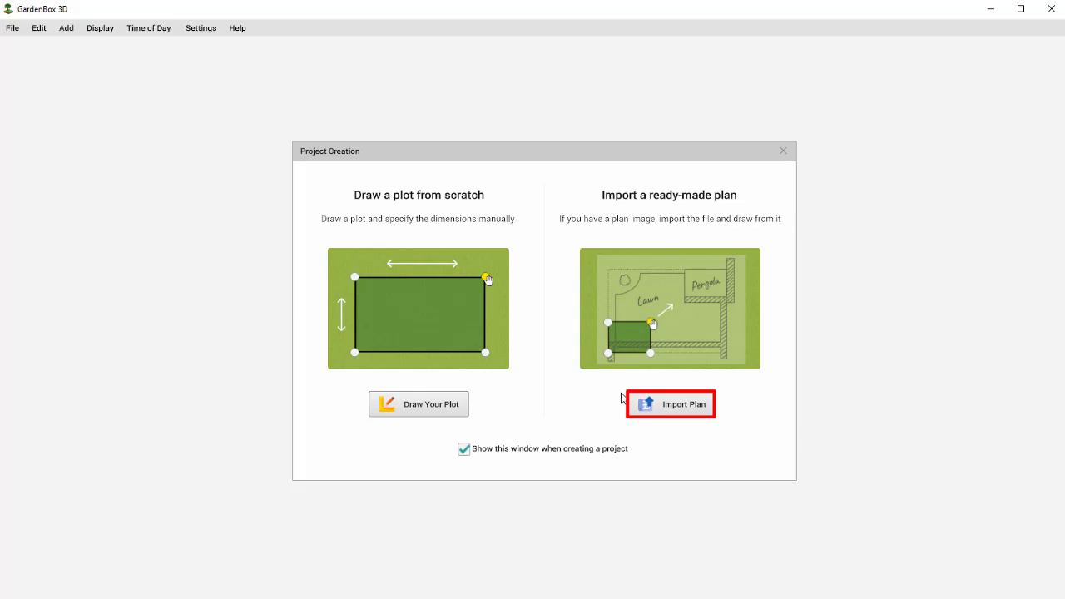
Import the ready-made plan, deselect it, and rotate the compass to match its orientation.
{"action": "left_click", "coordinate": [653, 407]}
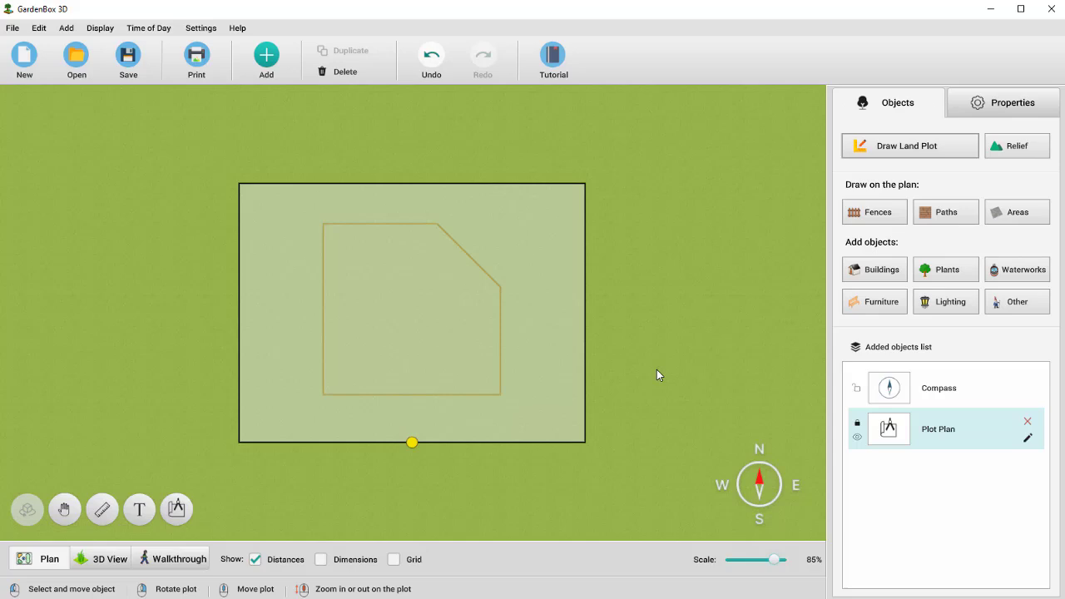
{"action": "left_click", "coordinate": [656, 370]}
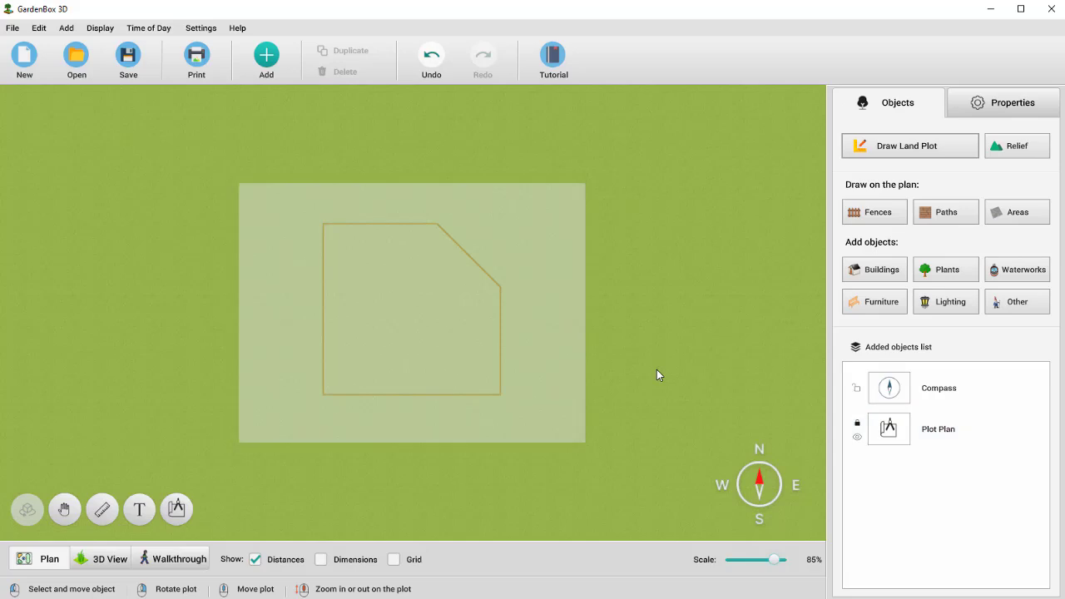
{"action": "left_click", "coordinate": [747, 473]}
{"action": "mouse_move", "coordinate": [760, 529]}
{"action": "left_mouse_down"}
{"action": "mouse_move", "coordinate": [737, 523]}
{"action": "mouse_move", "coordinate": [725, 494]}
{"action": "mouse_move", "coordinate": [733, 442]}
{"action": "mouse_move", "coordinate": [784, 441]}
{"action": "mouse_move", "coordinate": [812, 479]}
{"action": "mouse_move", "coordinate": [763, 512]}
{"action": "left_mouse_up"}
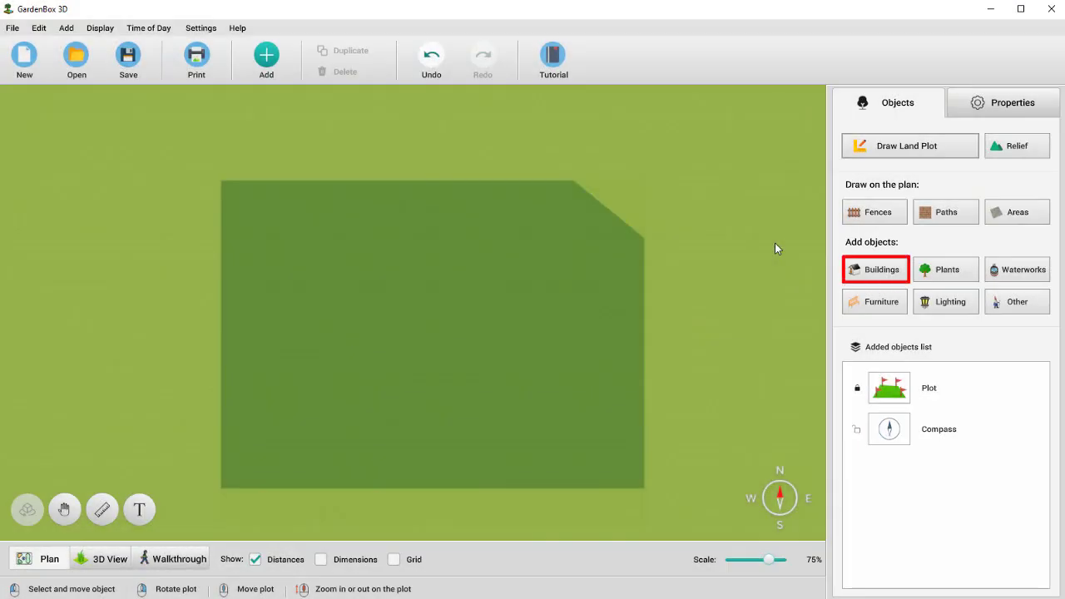
Place a Two-story house with siding near the centre of the plot.
{"action": "left_click", "coordinate": [857, 268]}
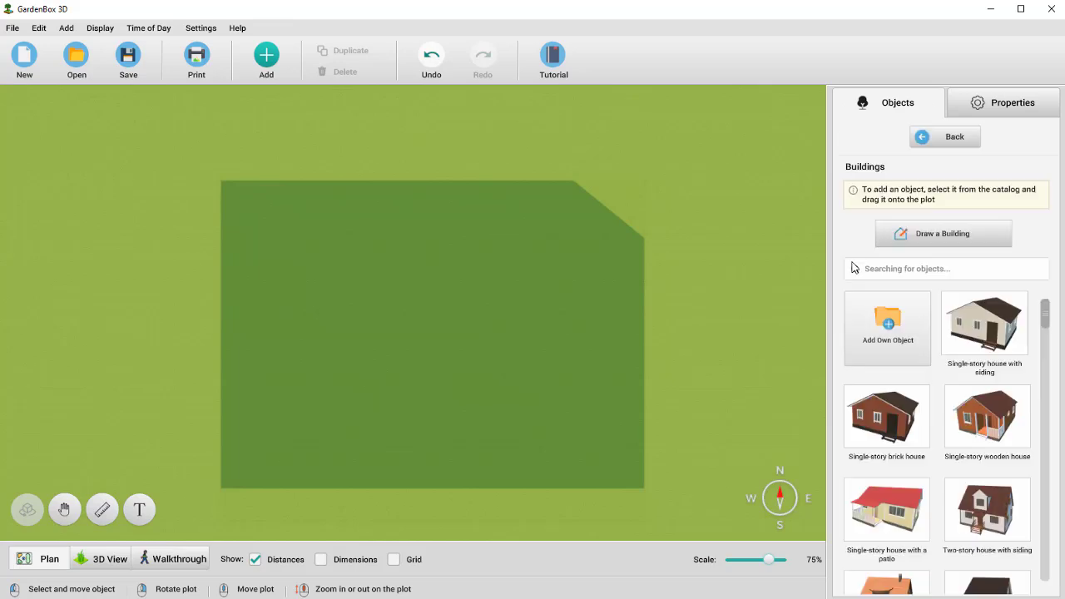
{"action": "left_click", "coordinate": [970, 497]}
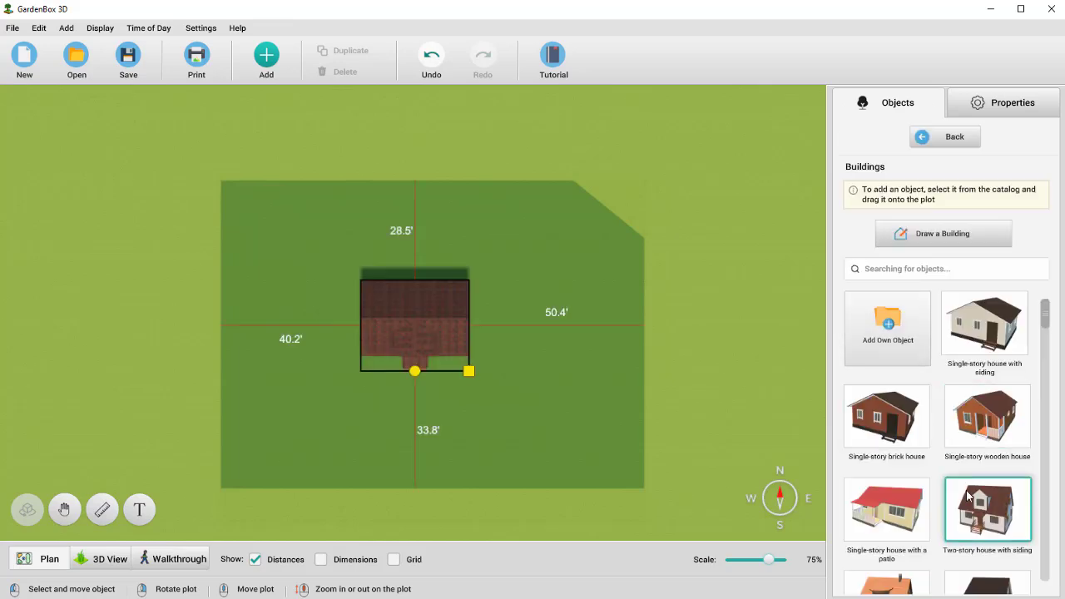
{"action": "left_click_drag", "start_coordinate": [970, 496], "coordinate": [406, 377]}
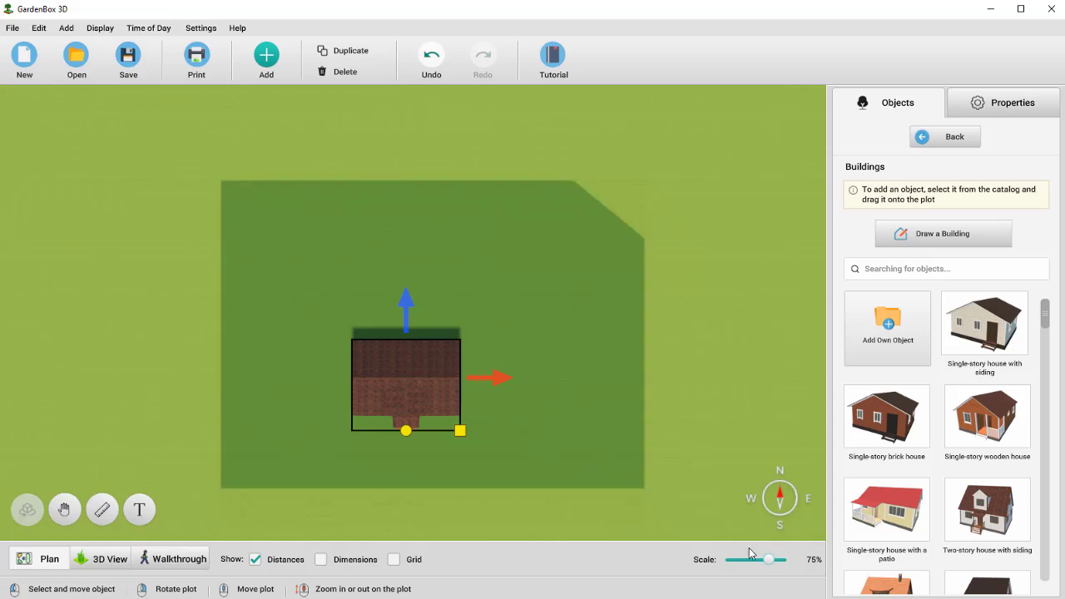
{"action": "left_click_drag", "start_coordinate": [771, 565], "coordinate": [772, 564]}
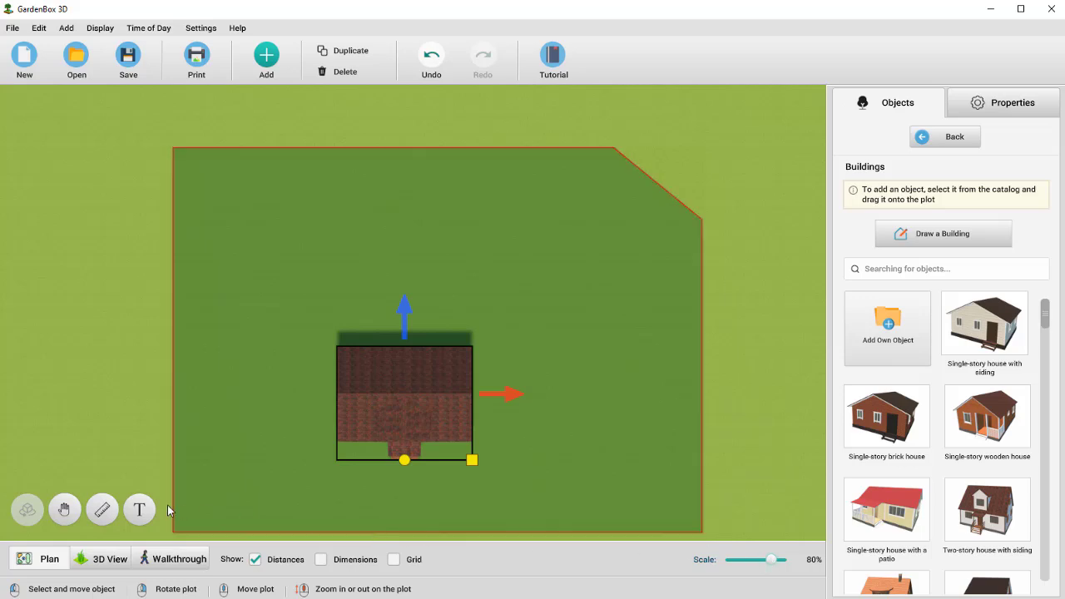
{"action": "left_click", "coordinate": [67, 509]}
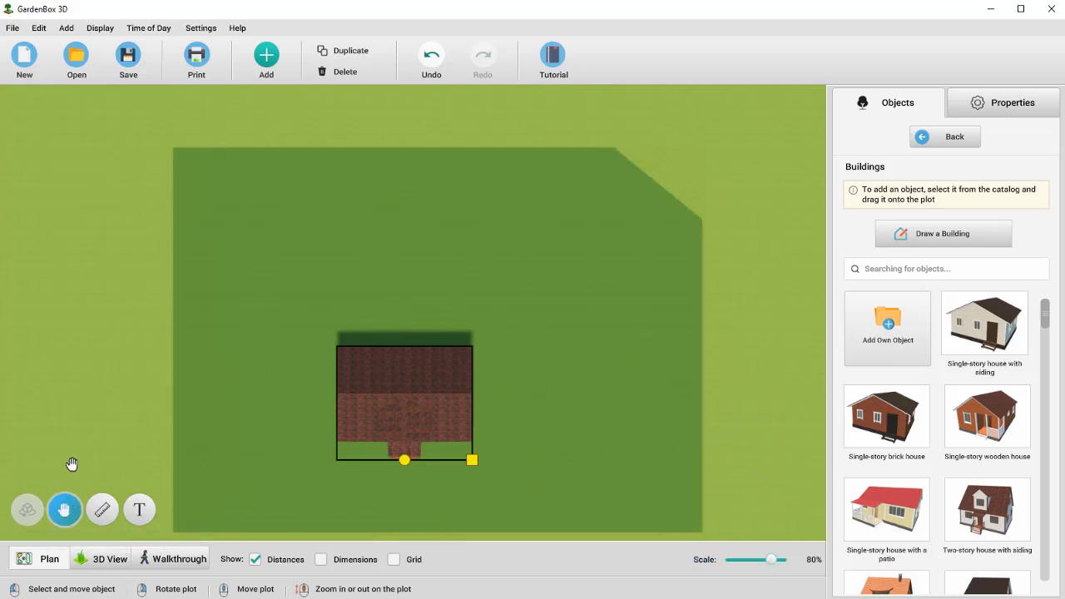
{"action": "left_click_drag", "start_coordinate": [69, 464], "coordinate": [66, 418]}
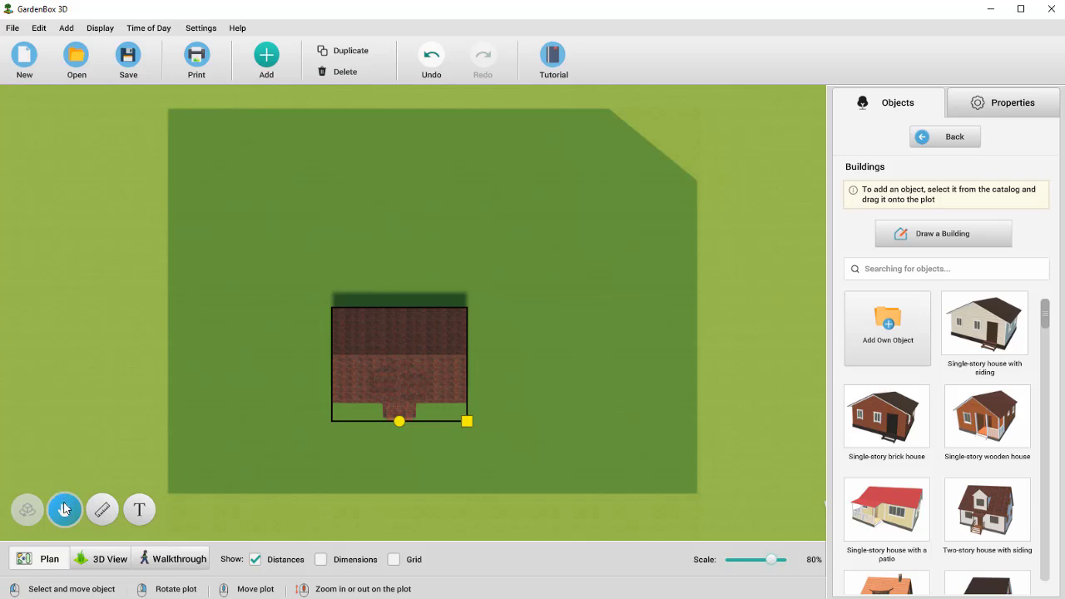
{"action": "left_click", "coordinate": [65, 509]}
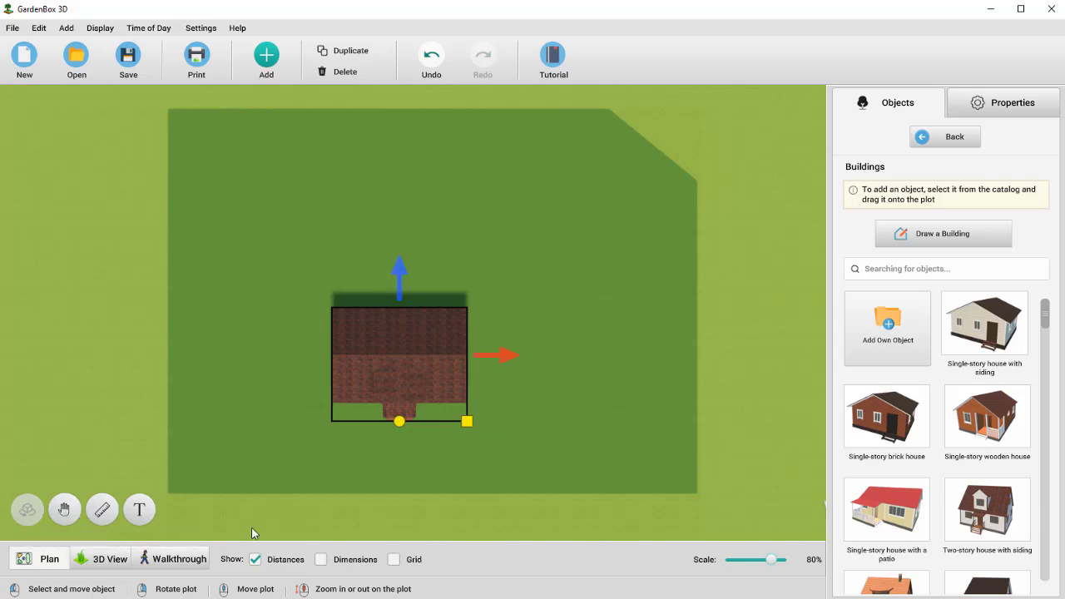
Widen and deepen the house to about 36.4' by 30.7' and check its properties.
{"action": "left_click_drag", "start_coordinate": [459, 403], "coordinate": [482, 398]}
{"action": "left_click_drag", "start_coordinate": [459, 308], "coordinate": [459, 286]}
{"action": "left_click", "coordinate": [967, 117]}
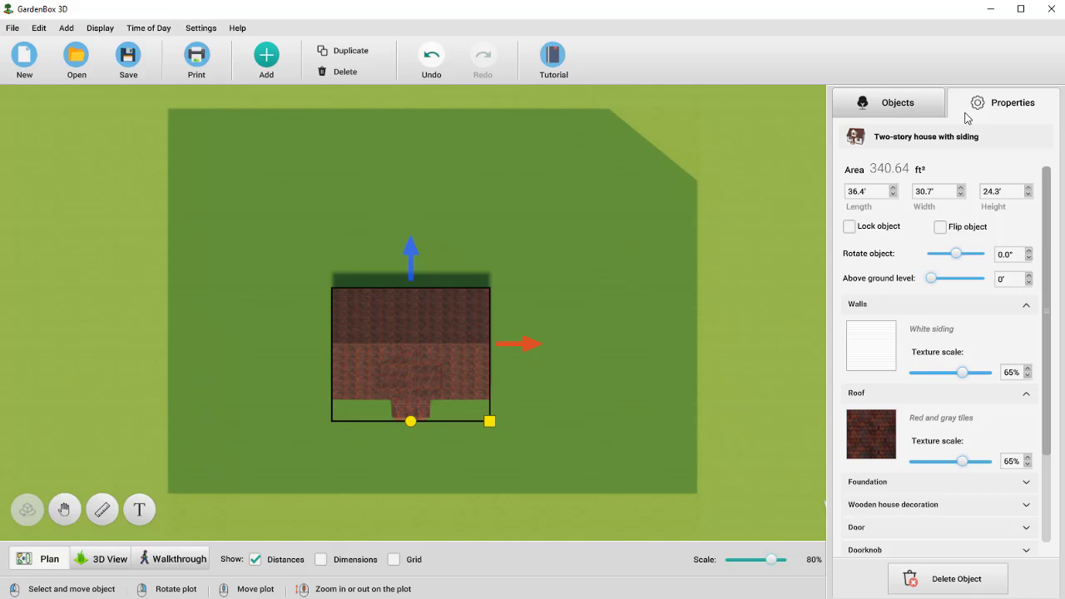
Search 'pati', place a Patio with central entrance on the house's top edge, rotated 180°.
{"action": "left_click", "coordinate": [930, 109]}
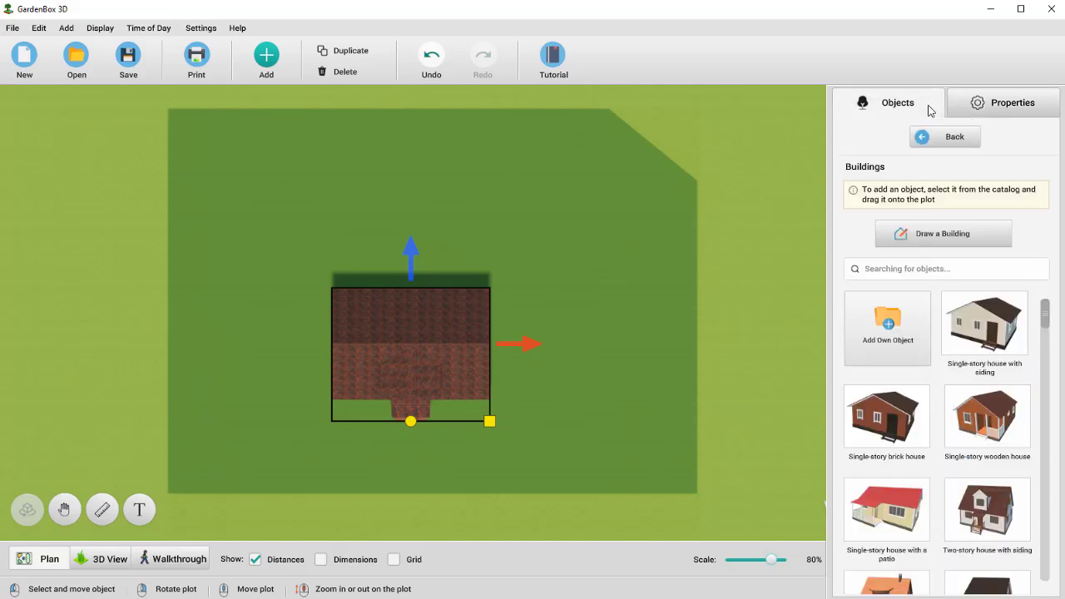
{"action": "left_click", "coordinate": [903, 269]}
{"action": "type", "text": "patio"}
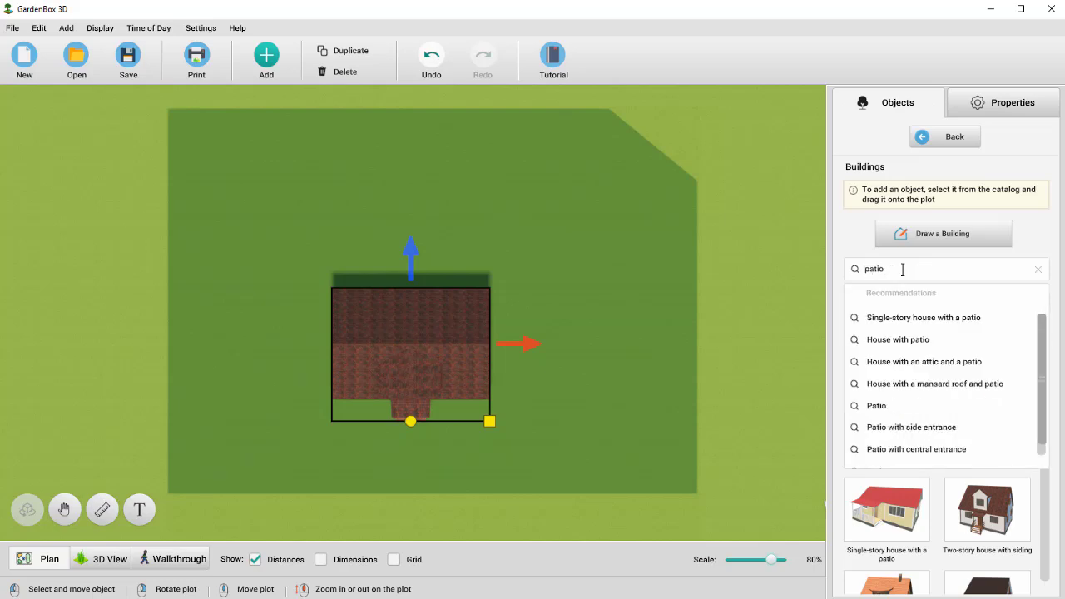
{"action": "left_click", "coordinate": [895, 449]}
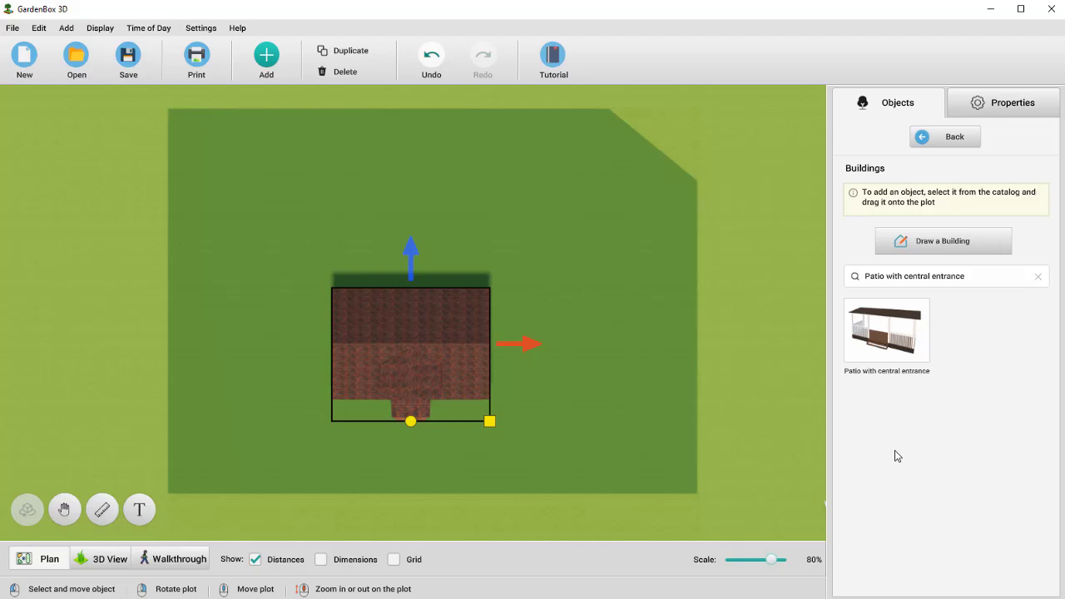
{"action": "left_click_drag", "start_coordinate": [889, 349], "coordinate": [488, 278]}
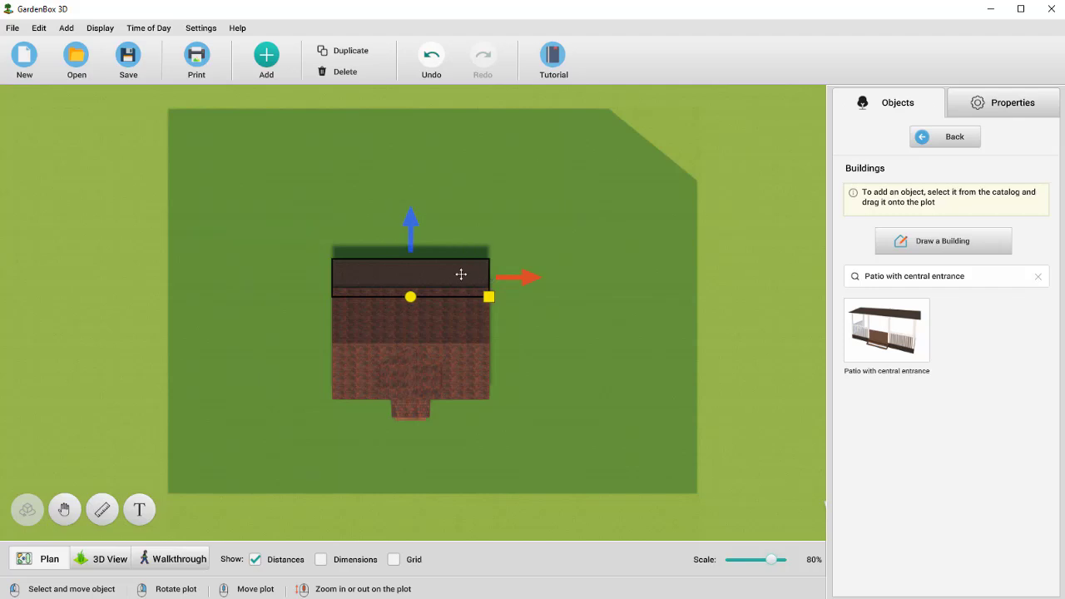
{"action": "left_click_drag", "start_coordinate": [420, 295], "coordinate": [412, 256]}
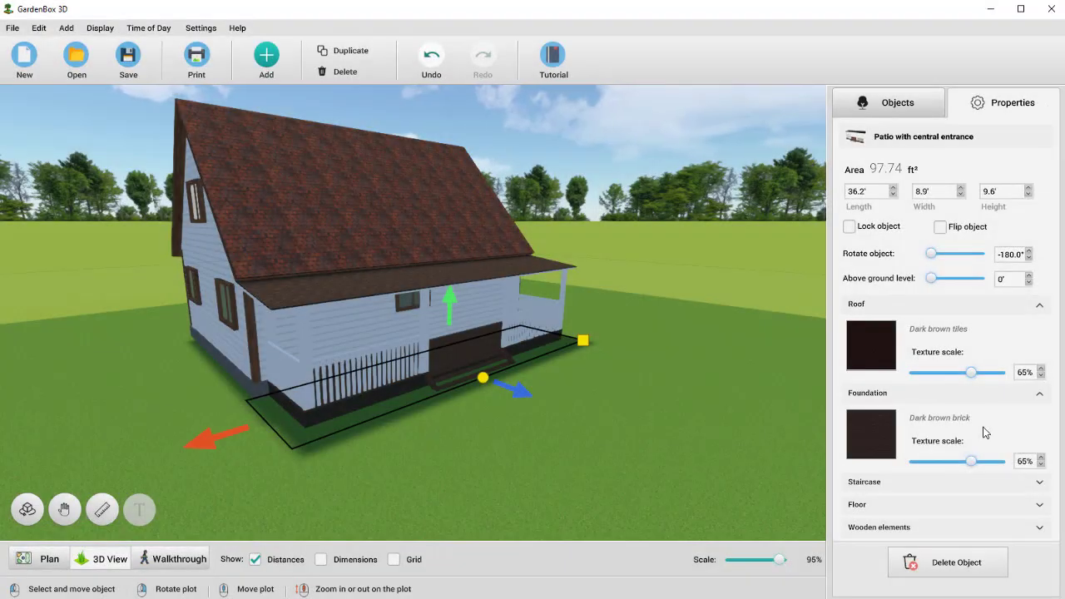
{"action": "left_click", "coordinate": [882, 433]}
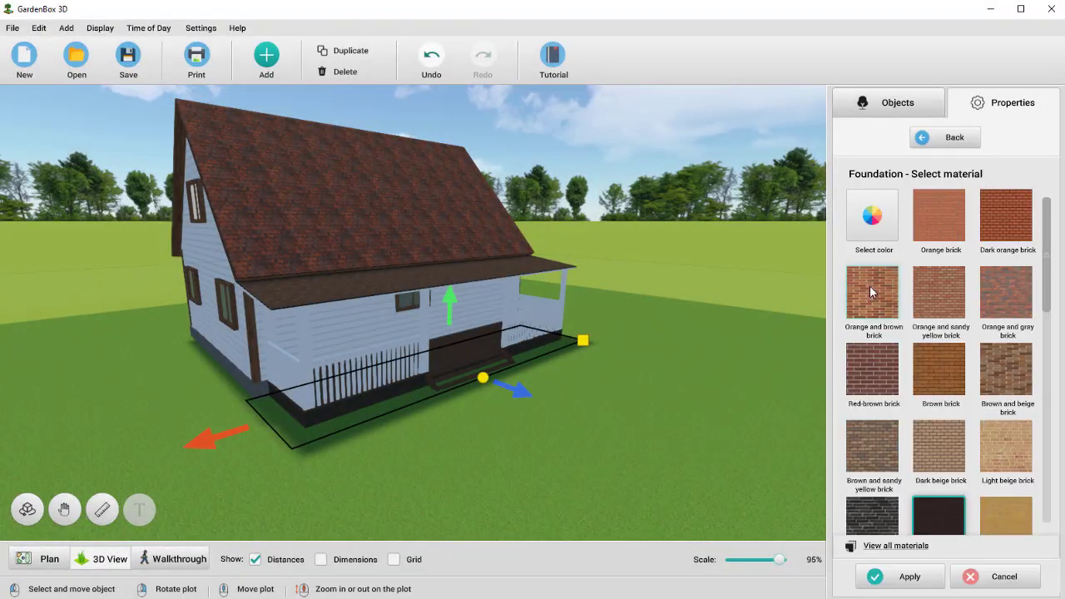
{"action": "left_click", "coordinate": [872, 218]}
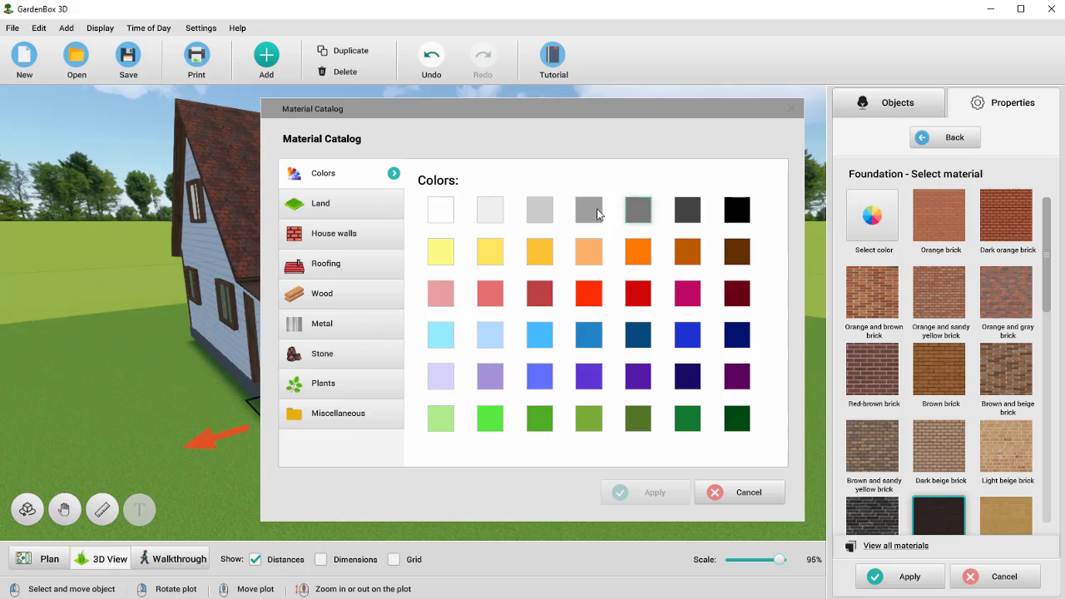
{"action": "left_click", "coordinate": [394, 210]}
{"action": "left_click", "coordinate": [394, 238]}
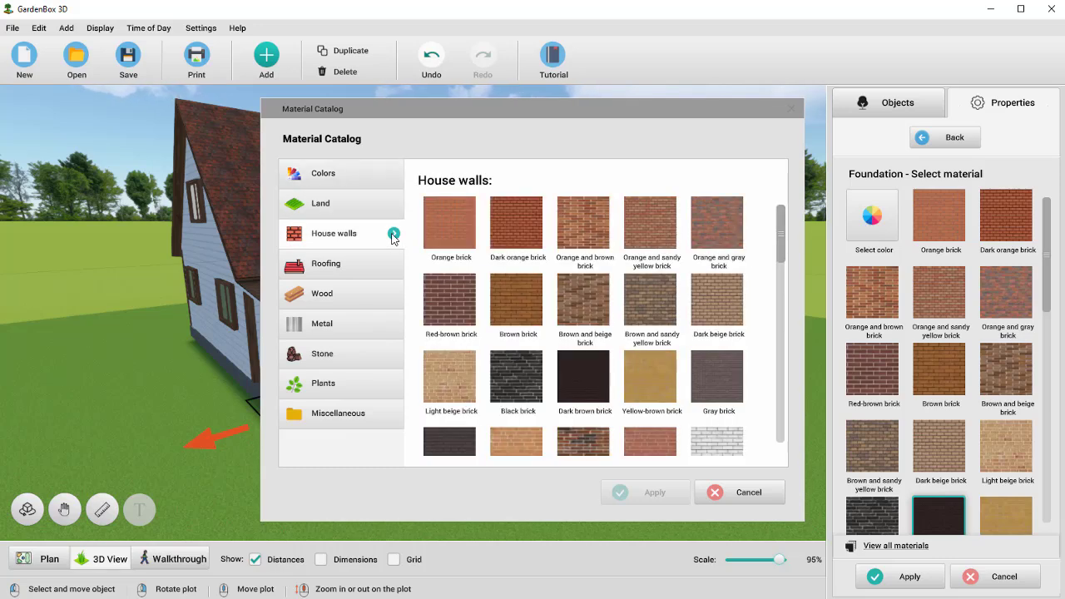
{"action": "left_click", "coordinate": [395, 268]}
{"action": "left_click", "coordinate": [394, 297]}
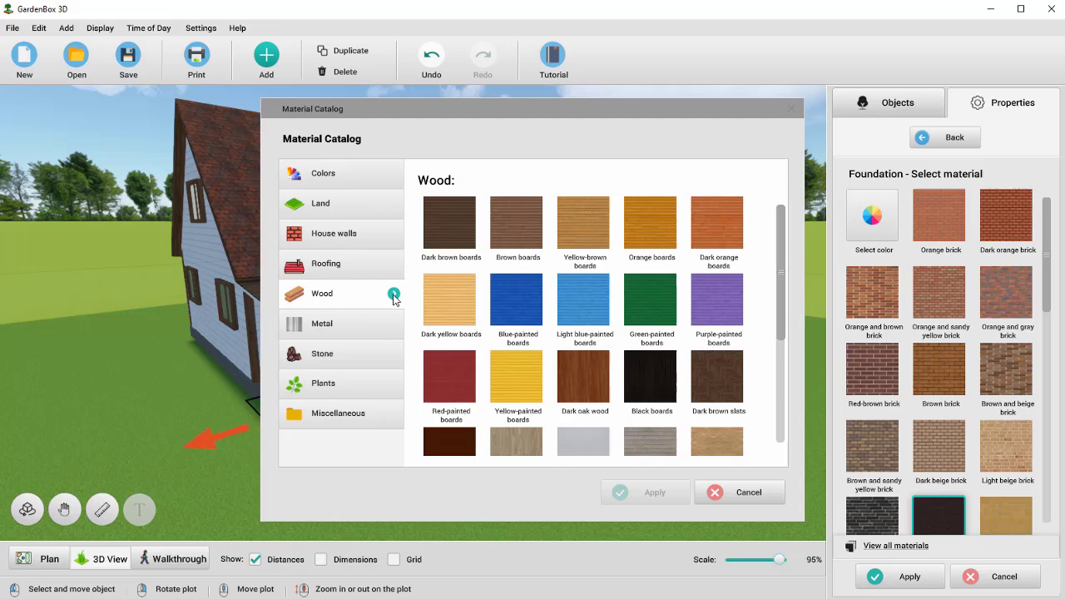
{"action": "left_click", "coordinate": [395, 324]}
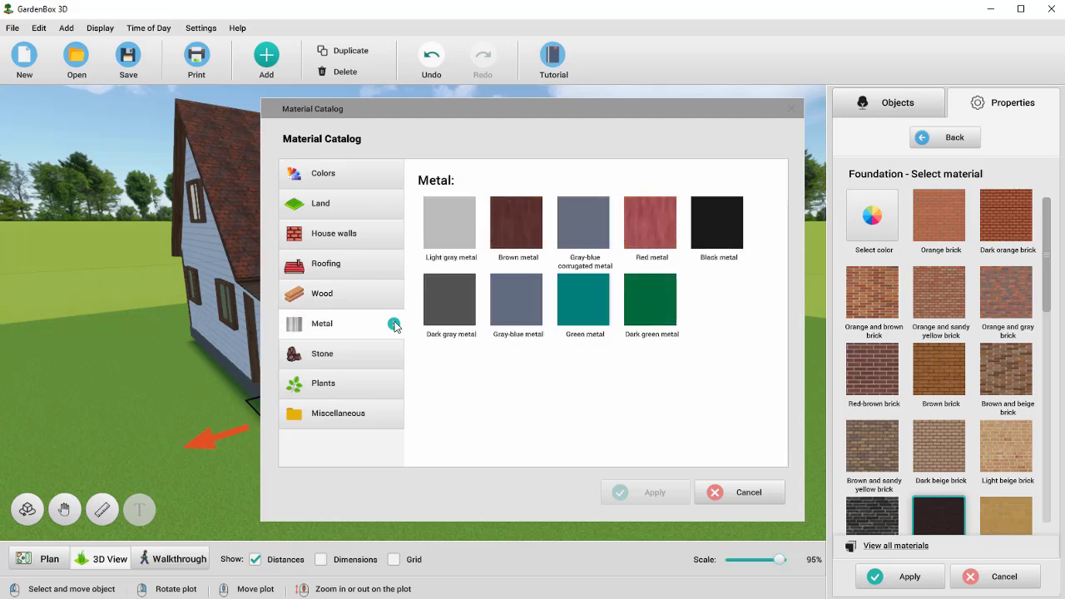
{"action": "left_click", "coordinate": [394, 354]}
{"action": "left_click", "coordinate": [394, 385]}
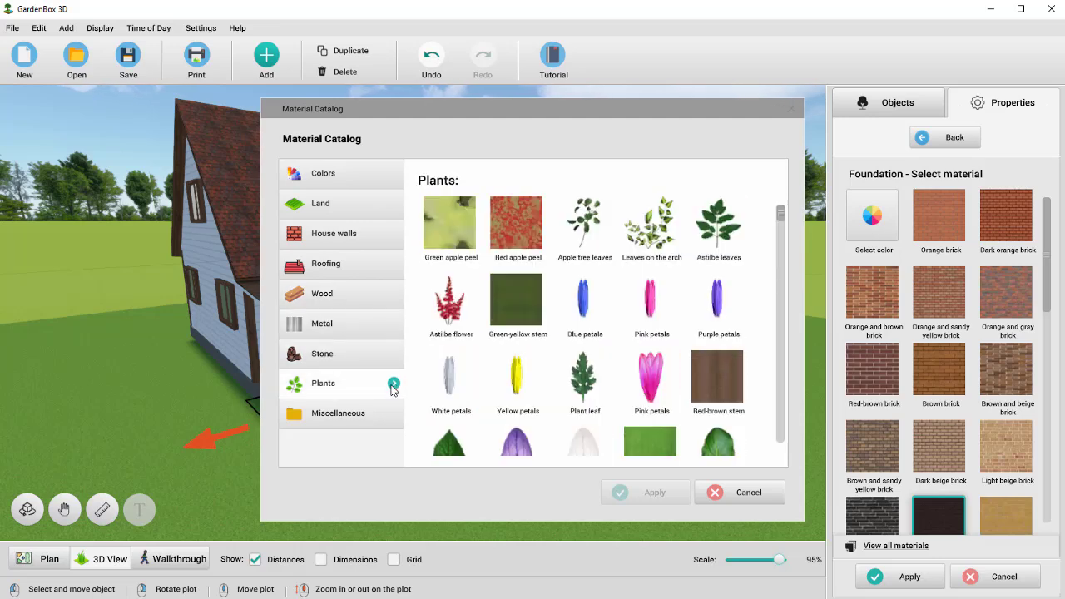
{"action": "left_click", "coordinate": [728, 492]}
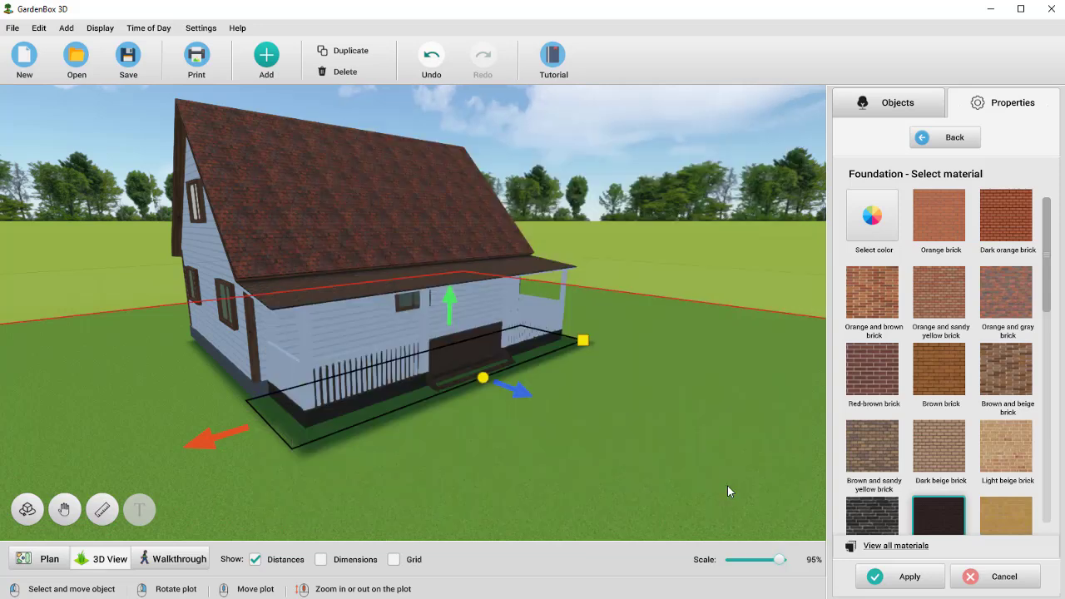
Give the patio roof Red and gray tiles with a 1% texture scale.
{"action": "left_click", "coordinate": [923, 140]}
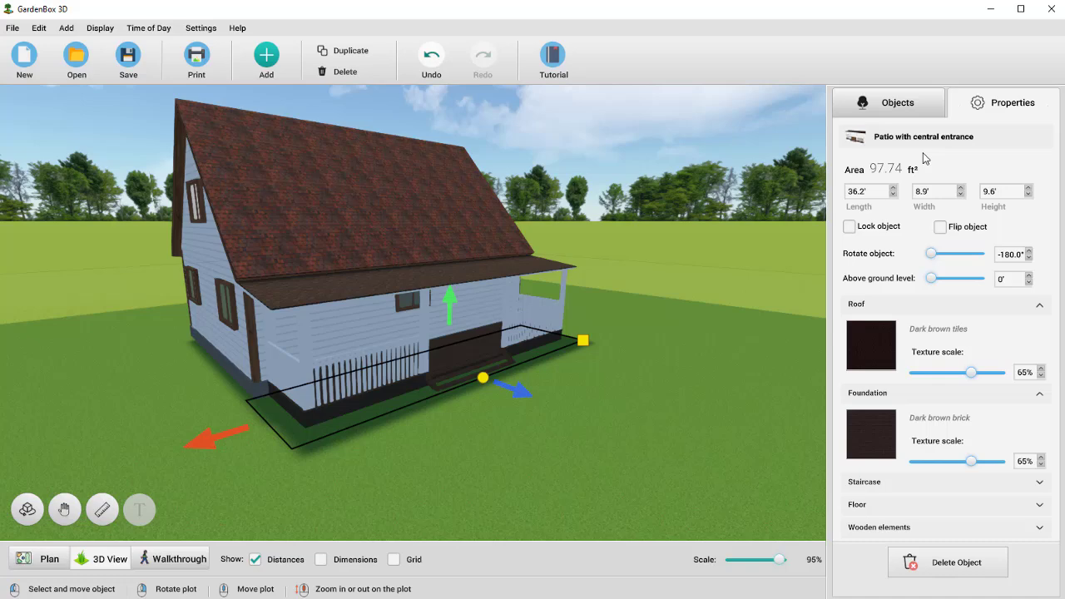
{"action": "left_click", "coordinate": [874, 345]}
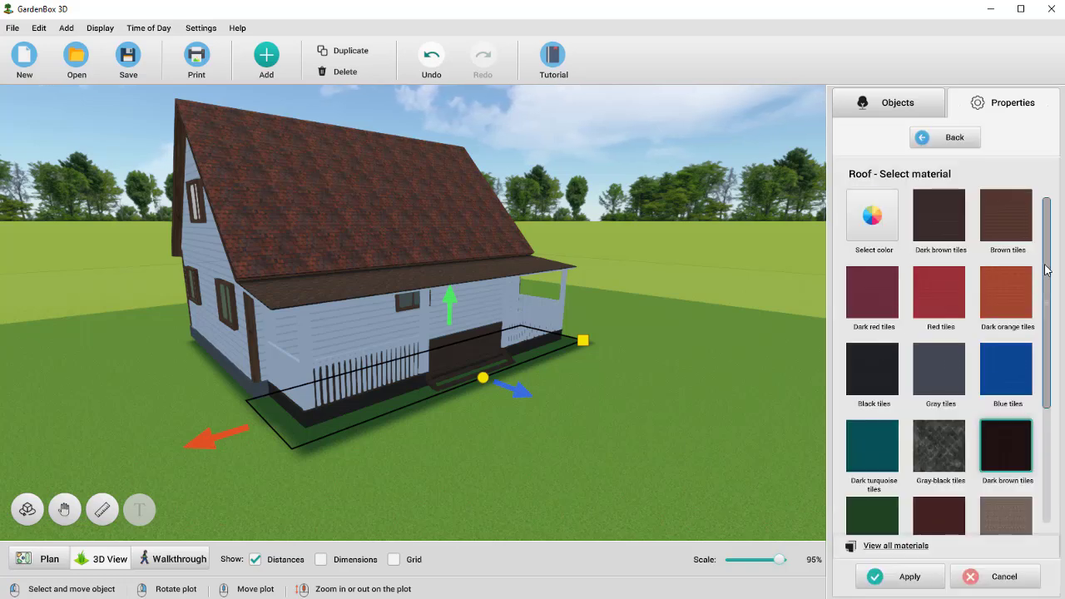
{"action": "left_click_drag", "start_coordinate": [1046, 304], "coordinate": [1046, 383]}
{"action": "left_click", "coordinate": [938, 460]}
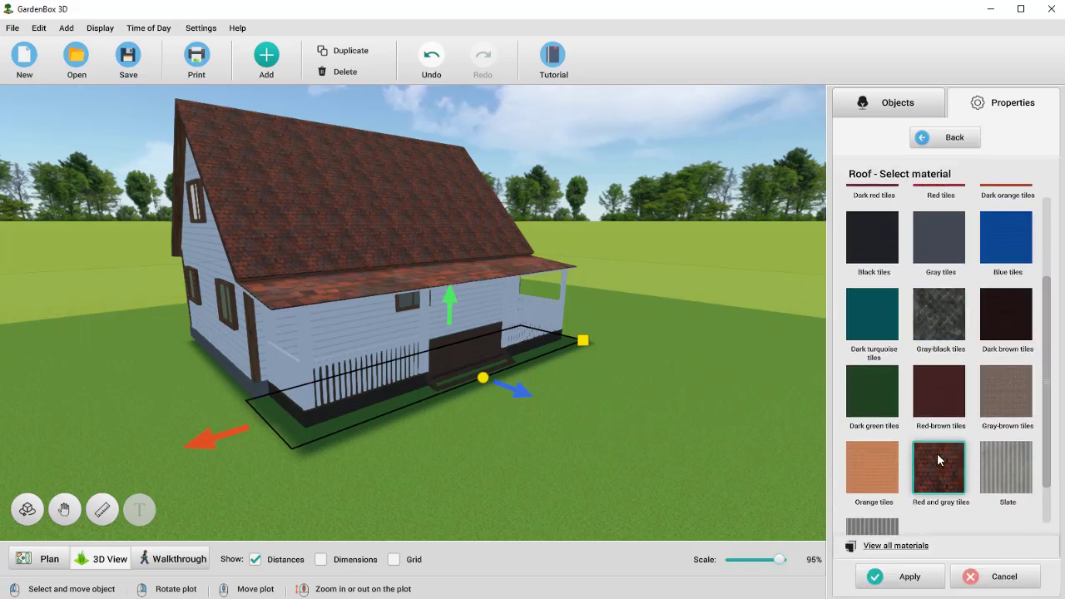
{"action": "left_click", "coordinate": [953, 137]}
{"action": "left_click", "coordinate": [968, 373]}
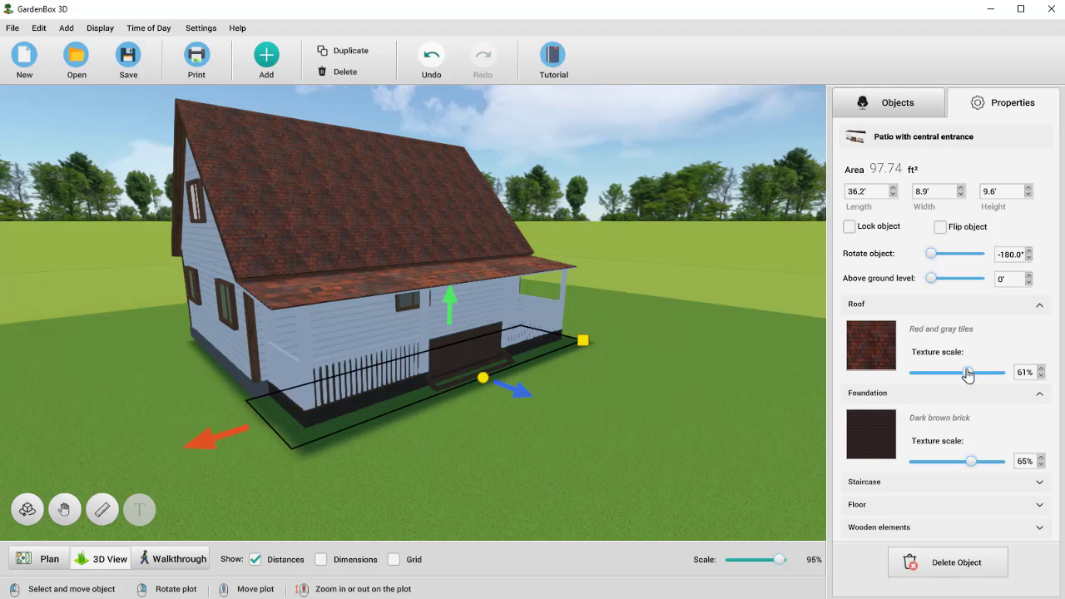
{"action": "left_click_drag", "start_coordinate": [968, 373], "coordinate": [911, 373]}
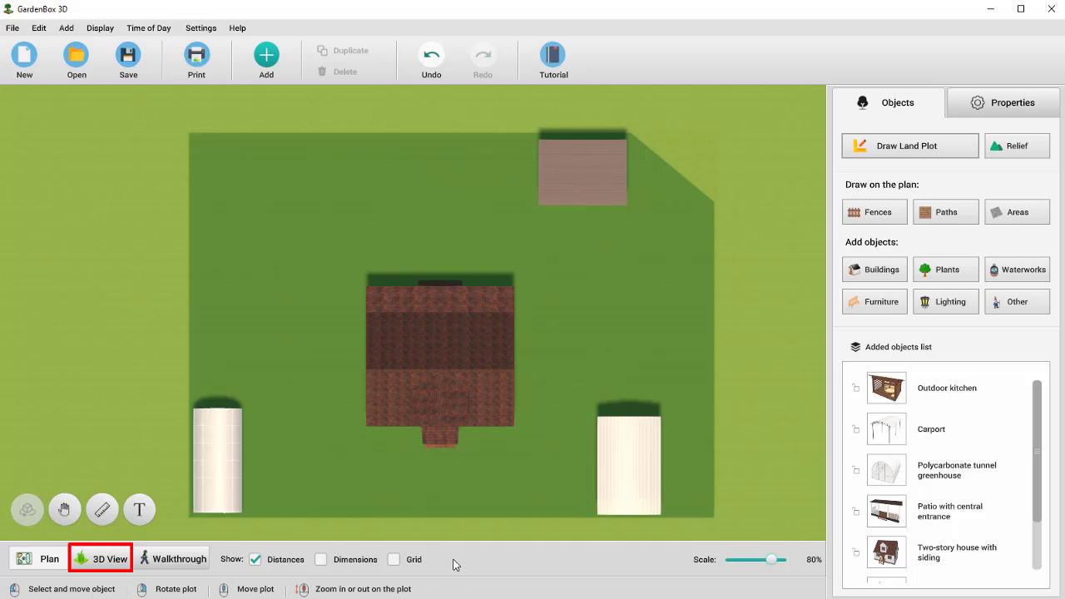
Orbit the 3D view around the house, greenhouse and carport, ending at the house front.
{"action": "left_click", "coordinate": [120, 557]}
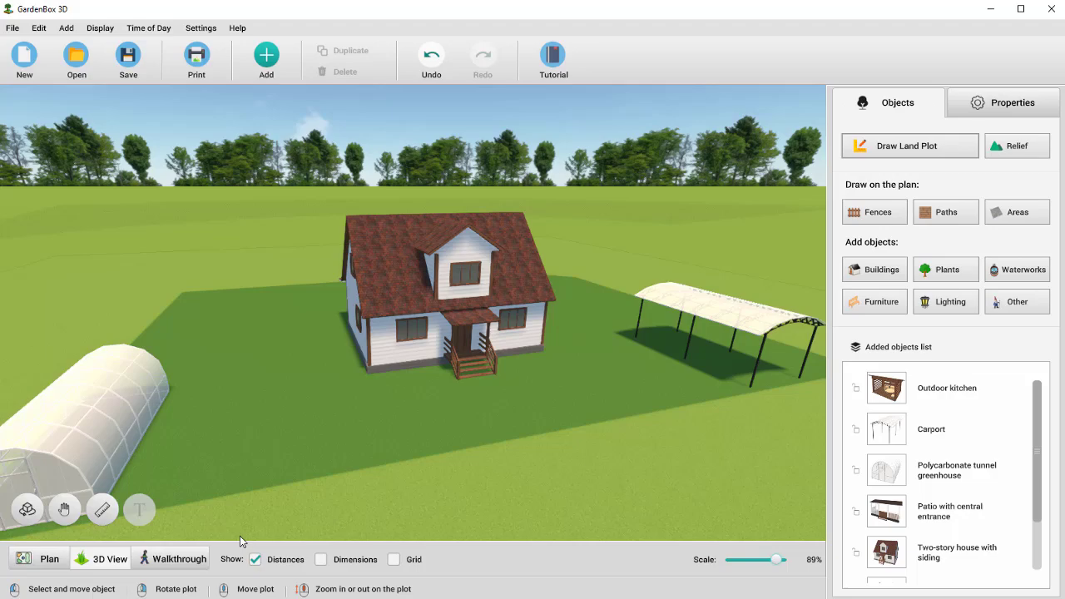
{"action": "right_click_drag", "start_coordinate": [605, 468], "coordinate": [332, 400]}
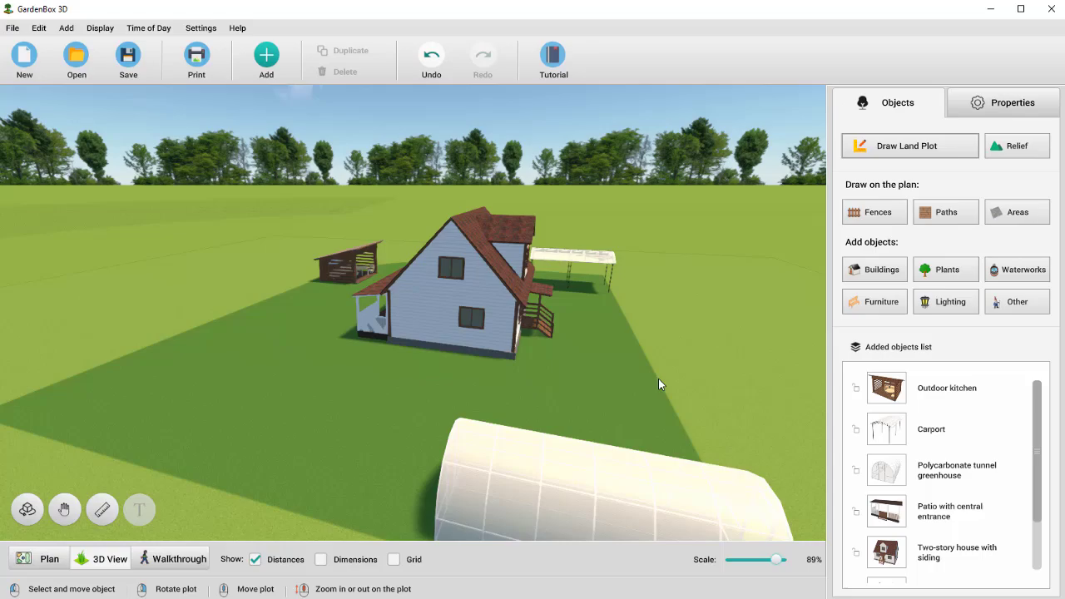
{"action": "right_click_drag", "start_coordinate": [658, 385], "coordinate": [528, 380]}
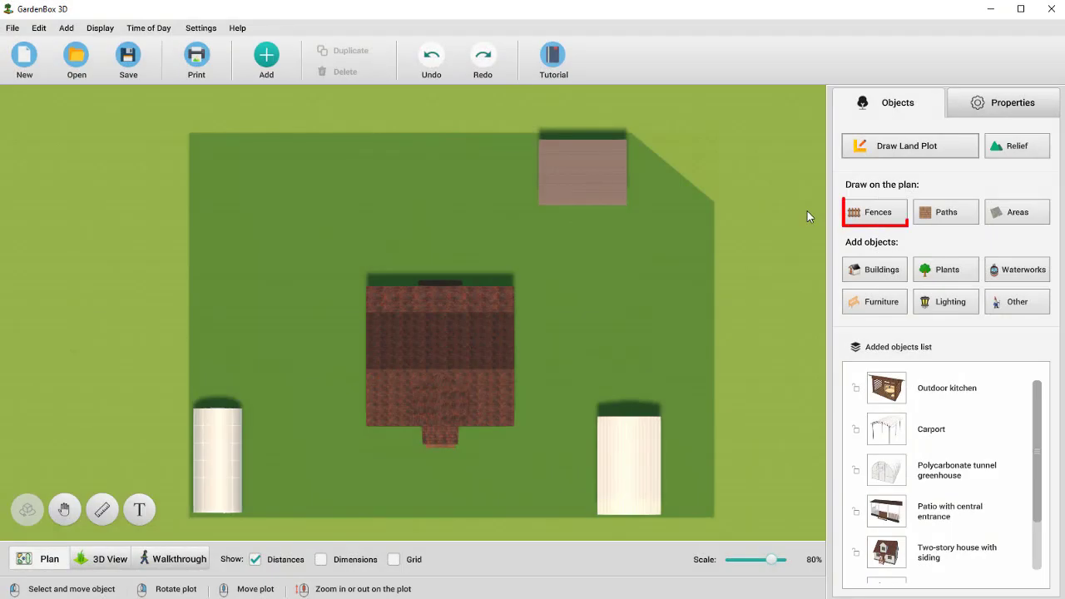
Draw a wooden fence around the whole plot perimeter, including the angled corner.
{"action": "left_click", "coordinate": [874, 215]}
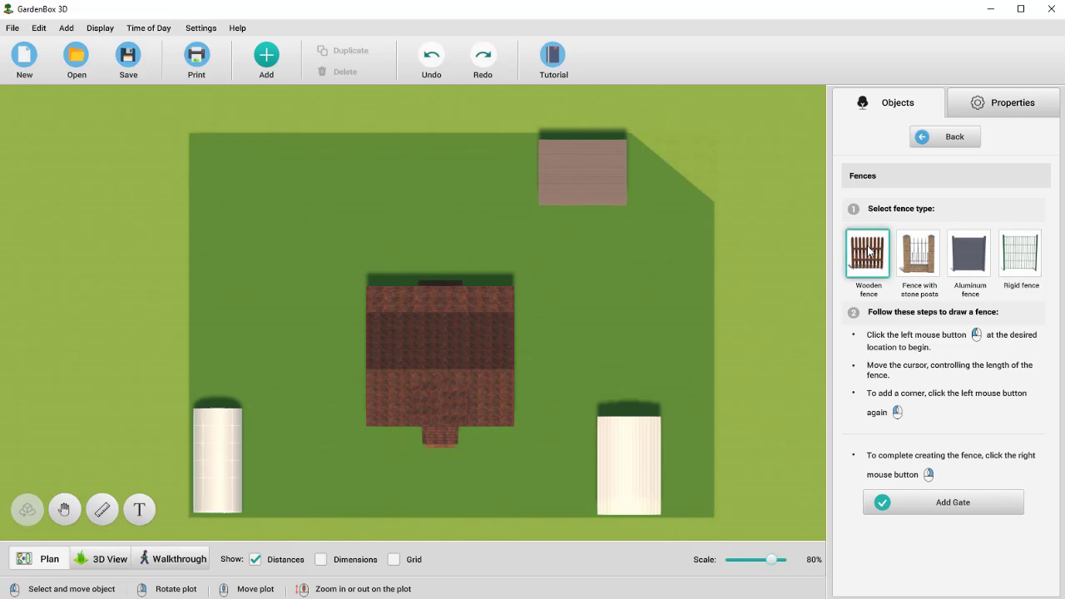
{"action": "left_click", "coordinate": [869, 252]}
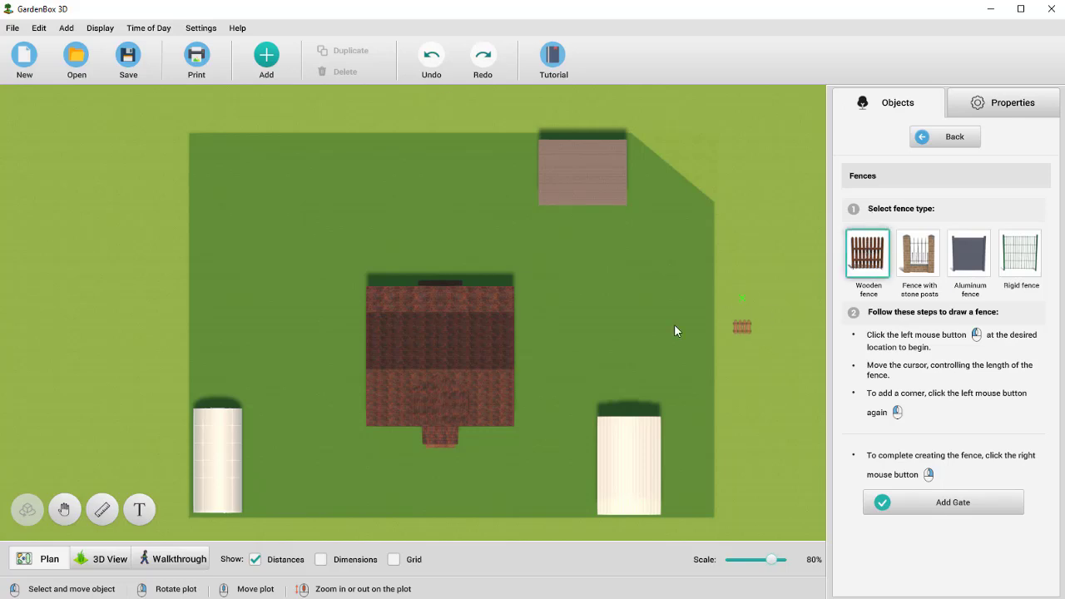
{"action": "left_click", "coordinate": [427, 516]}
{"action": "left_click", "coordinate": [190, 516]}
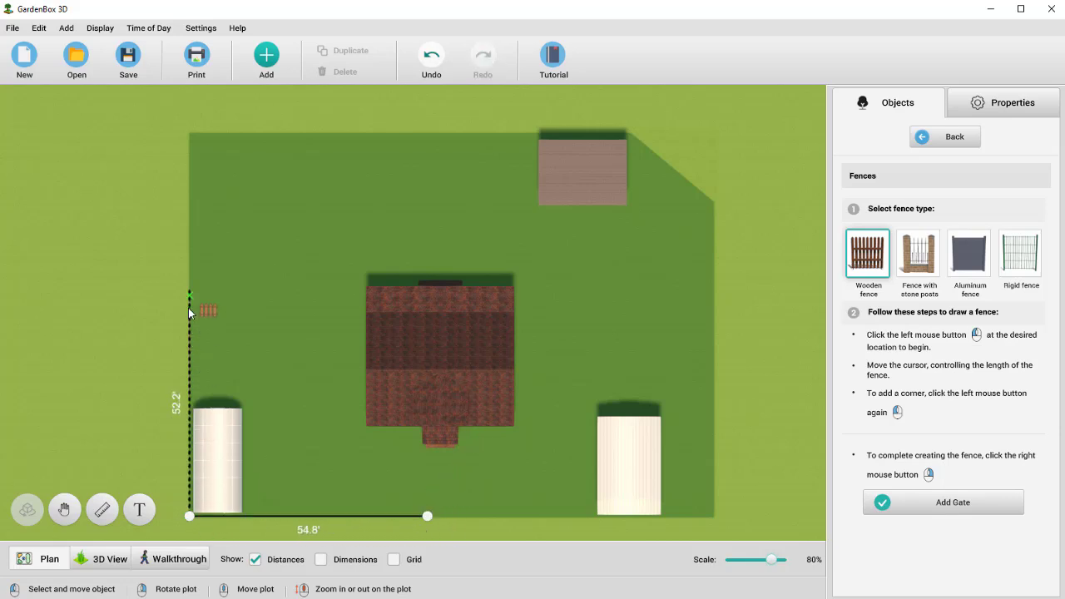
{"action": "left_click", "coordinate": [190, 133]}
{"action": "left_click", "coordinate": [628, 133]}
{"action": "left_click", "coordinate": [713, 204]}
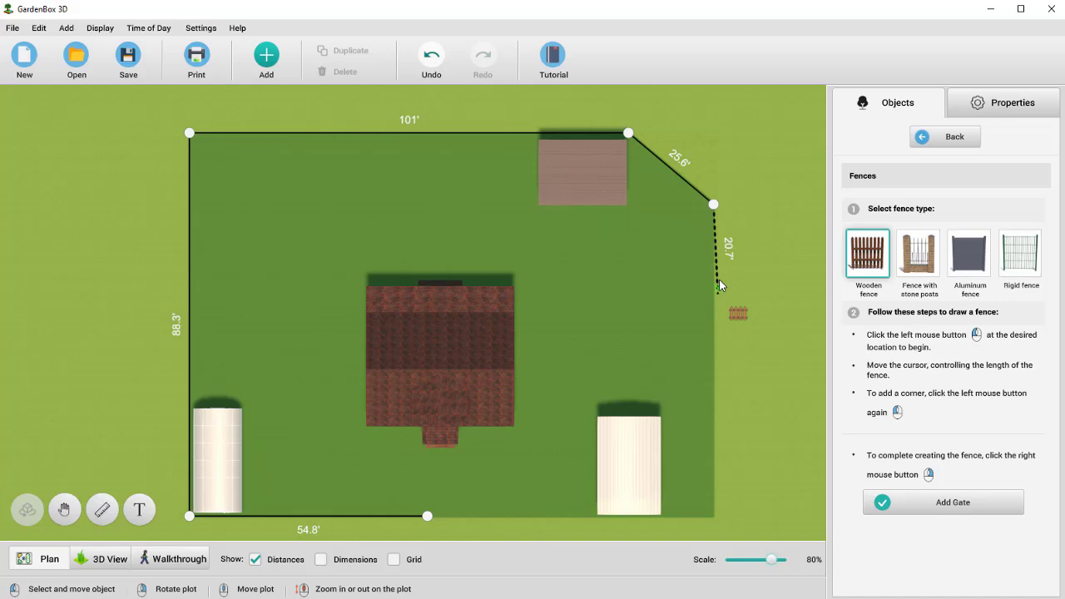
{"action": "left_click", "coordinate": [714, 516]}
{"action": "right_click", "coordinate": [666, 517]}
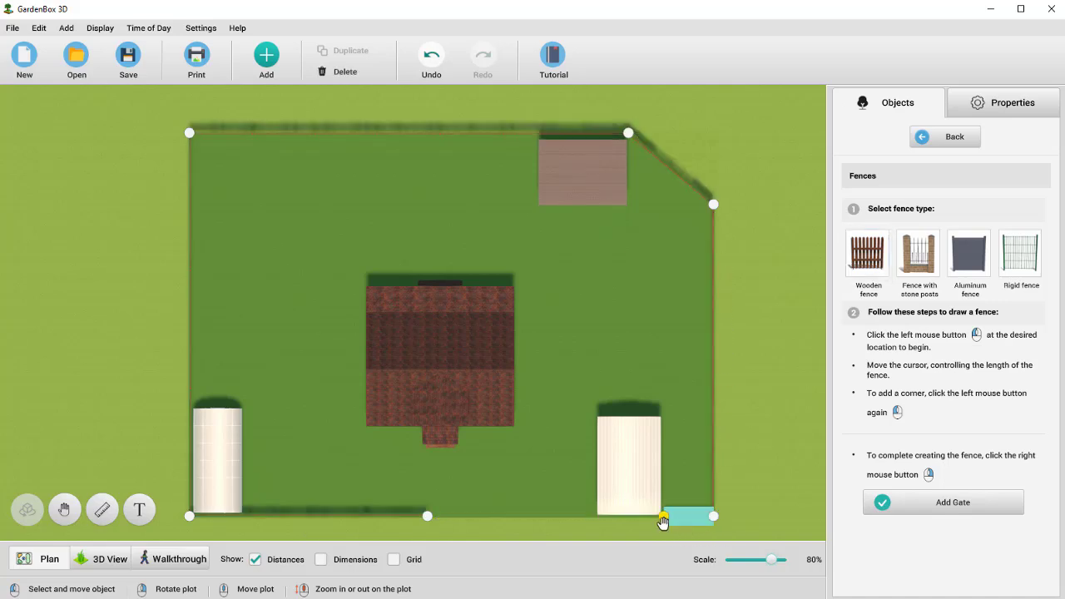
Draw a second wooden fence along the bottom edge toward the bottom-right corner.
{"action": "left_click", "coordinate": [872, 261]}
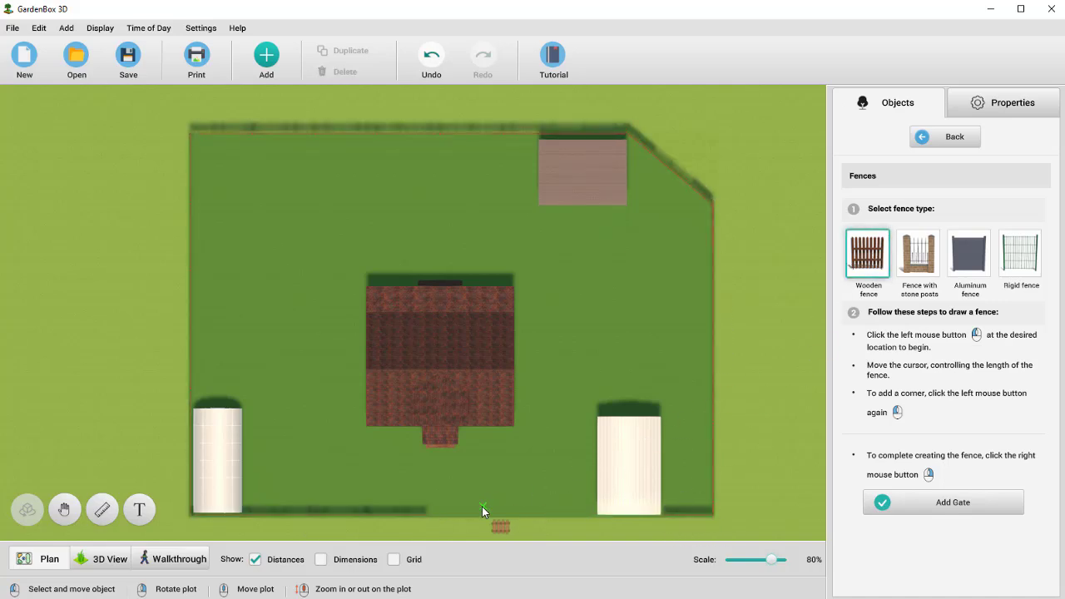
{"action": "left_click", "coordinate": [447, 514]}
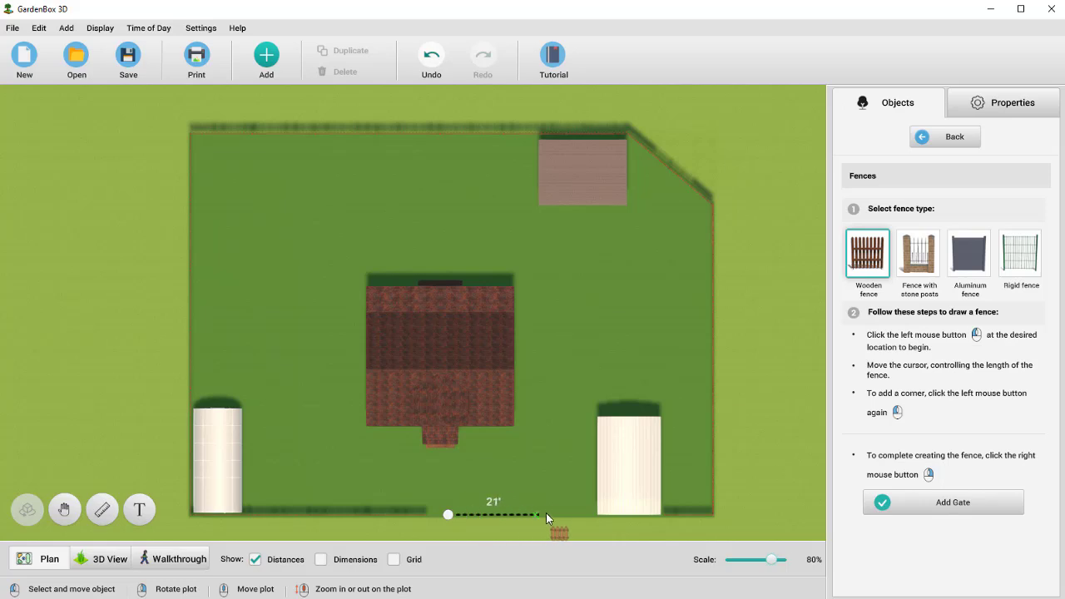
{"action": "left_click", "coordinate": [595, 513]}
{"action": "right_click", "coordinate": [595, 513]}
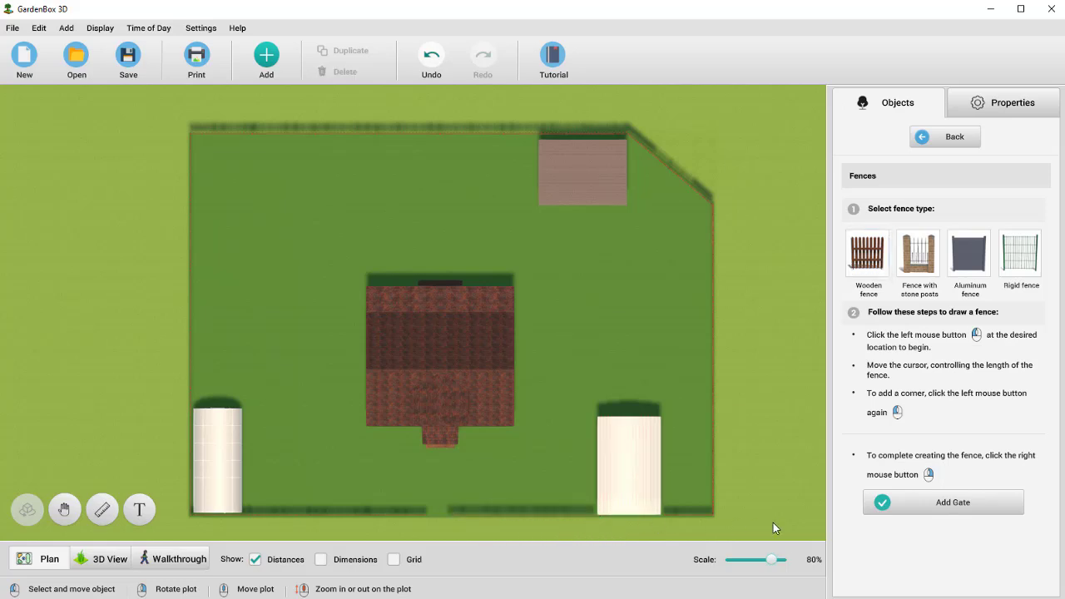
Place a widened wooden gate in the fence below the shed.
{"action": "scroll", "coordinate": [769, 479], "scroll_direction": "up", "scroll_amount": 1}
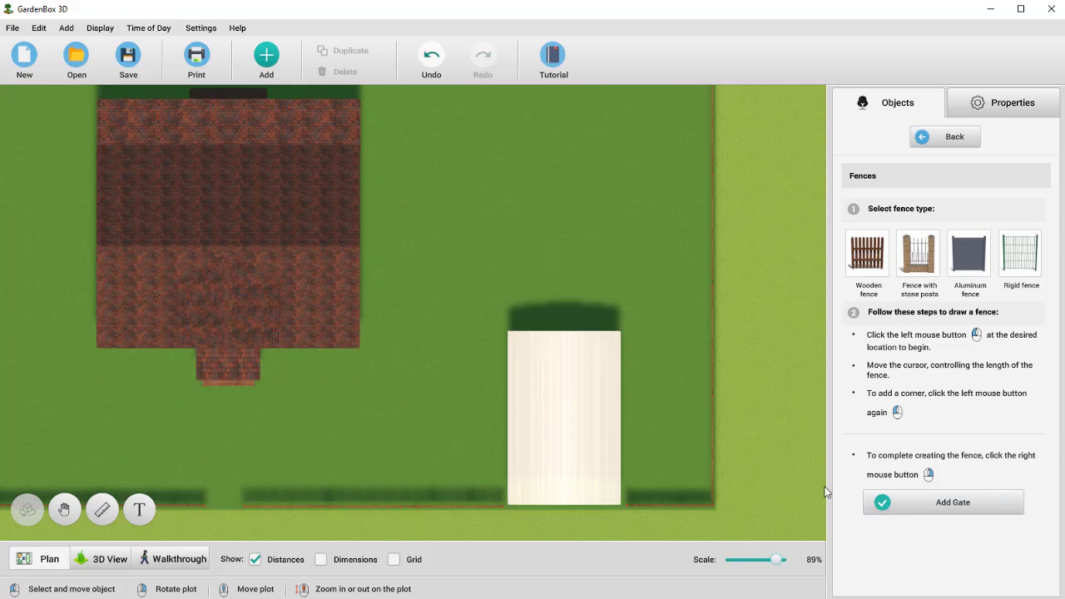
{"action": "left_click", "coordinate": [880, 501]}
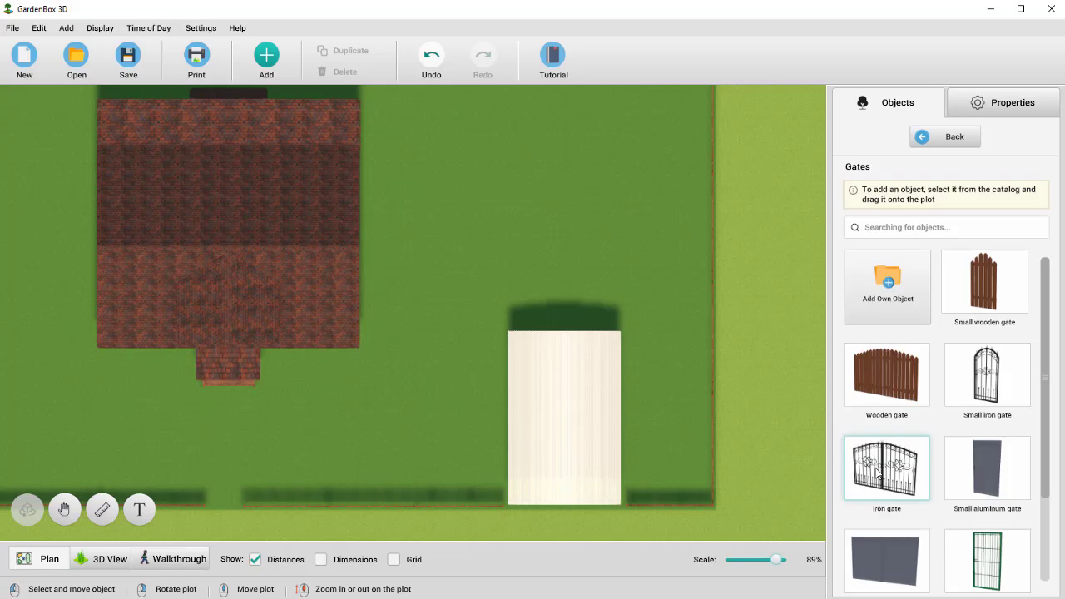
{"action": "left_click", "coordinate": [870, 381]}
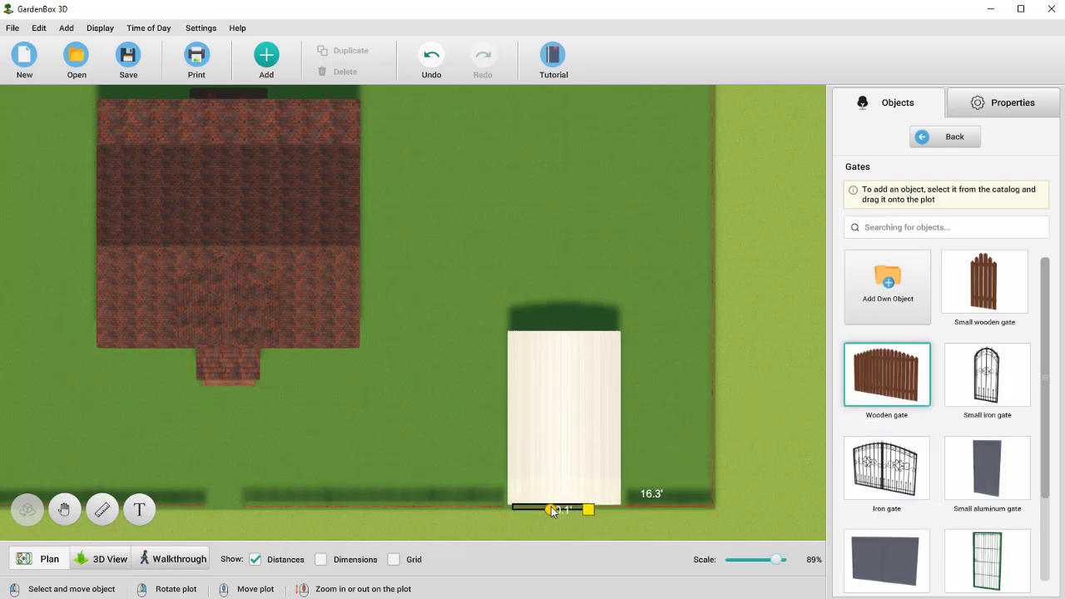
{"action": "left_click", "coordinate": [579, 511]}
{"action": "left_click_drag", "start_coordinate": [579, 511], "coordinate": [629, 516]}
{"action": "left_click", "coordinate": [692, 518]}
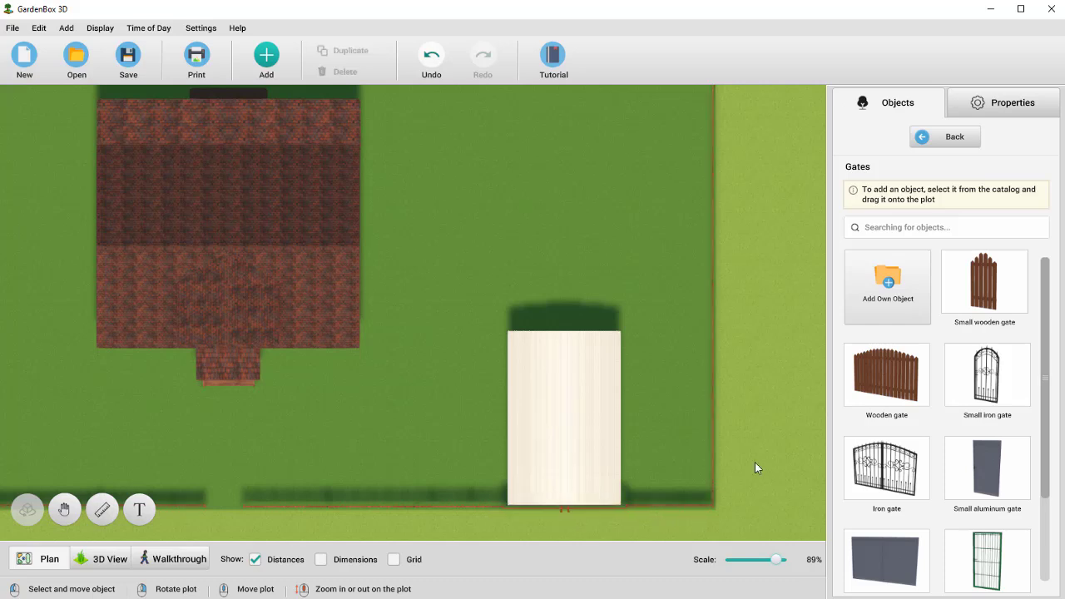
Add a small wooden gate to the lower fence and preview the garden in 3D.
{"action": "left_click", "coordinate": [1008, 301]}
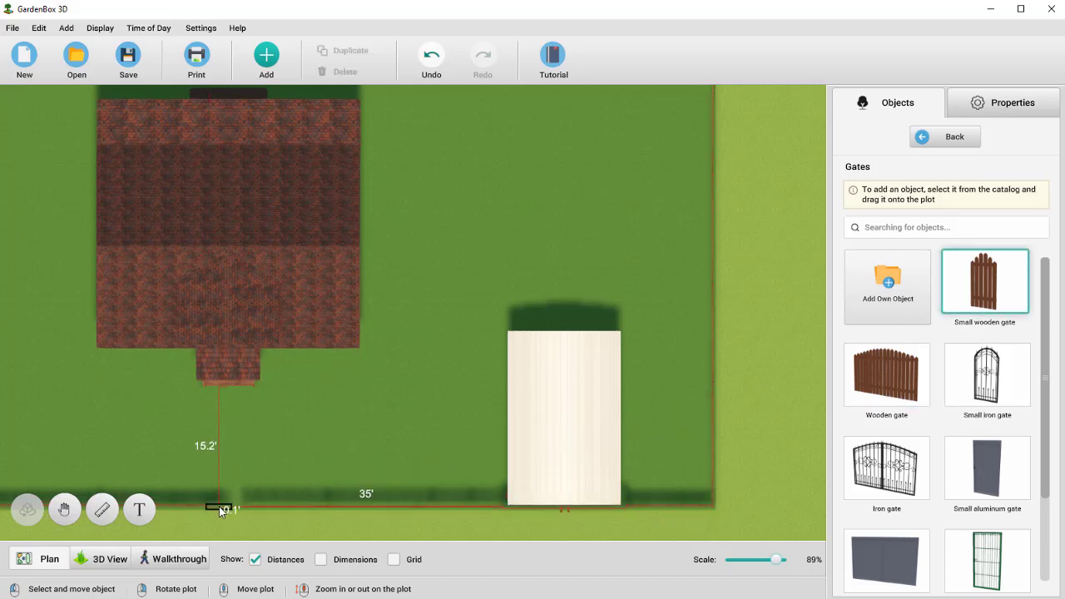
{"action": "left_click", "coordinate": [221, 511]}
{"action": "left_click", "coordinate": [261, 530]}
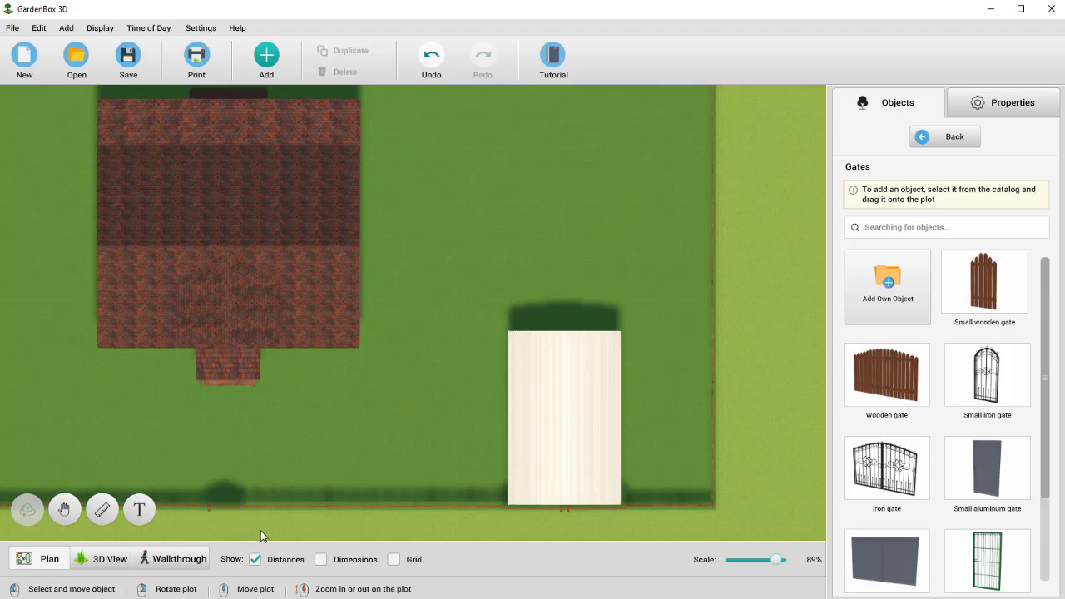
{"action": "left_click", "coordinate": [125, 559]}
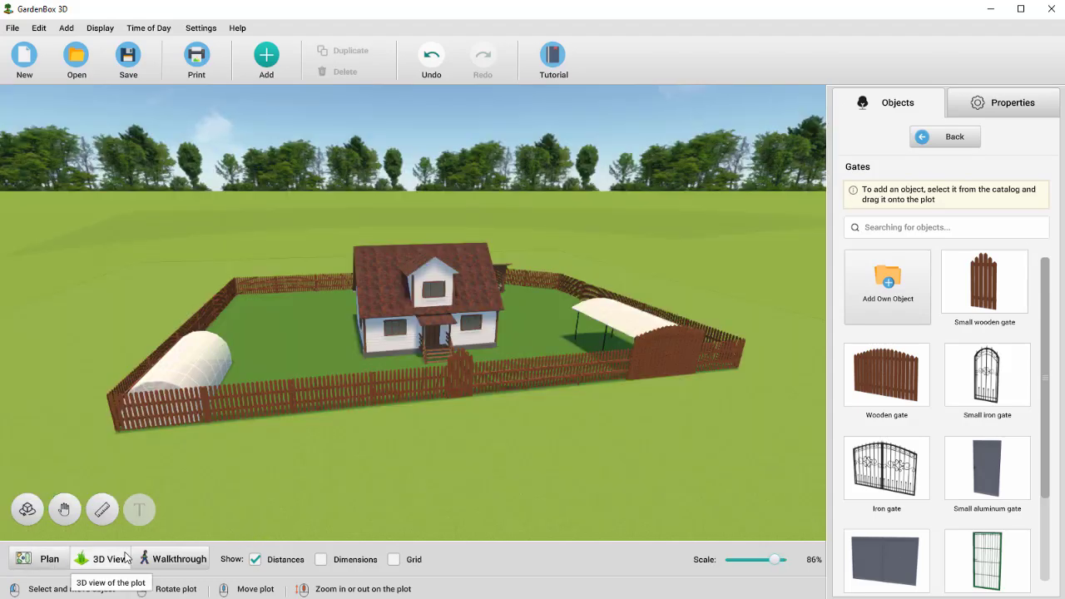
{"action": "right_click_drag", "start_coordinate": [753, 419], "coordinate": [675, 403]}
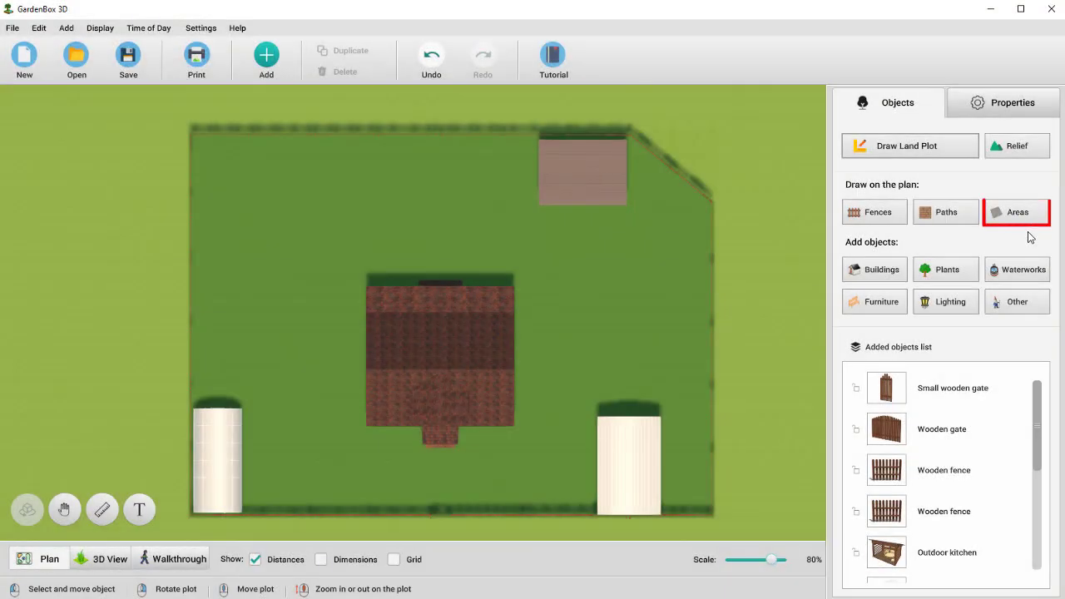
Draw a rounded freeform sand area.
{"action": "left_click", "coordinate": [1029, 215]}
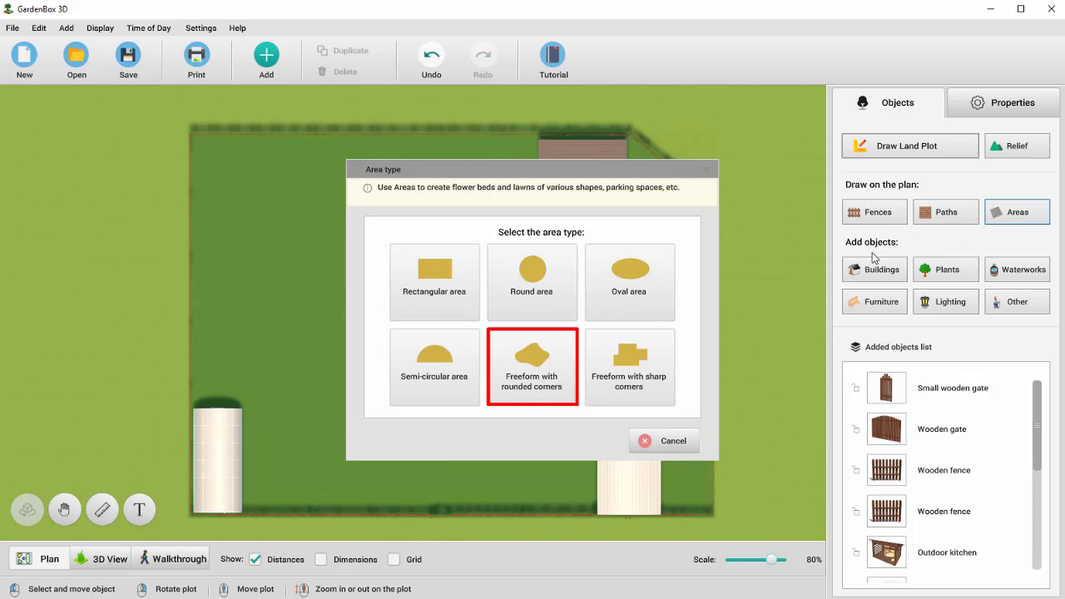
{"action": "left_click", "coordinate": [547, 346]}
{"action": "left_click", "coordinate": [547, 346]}
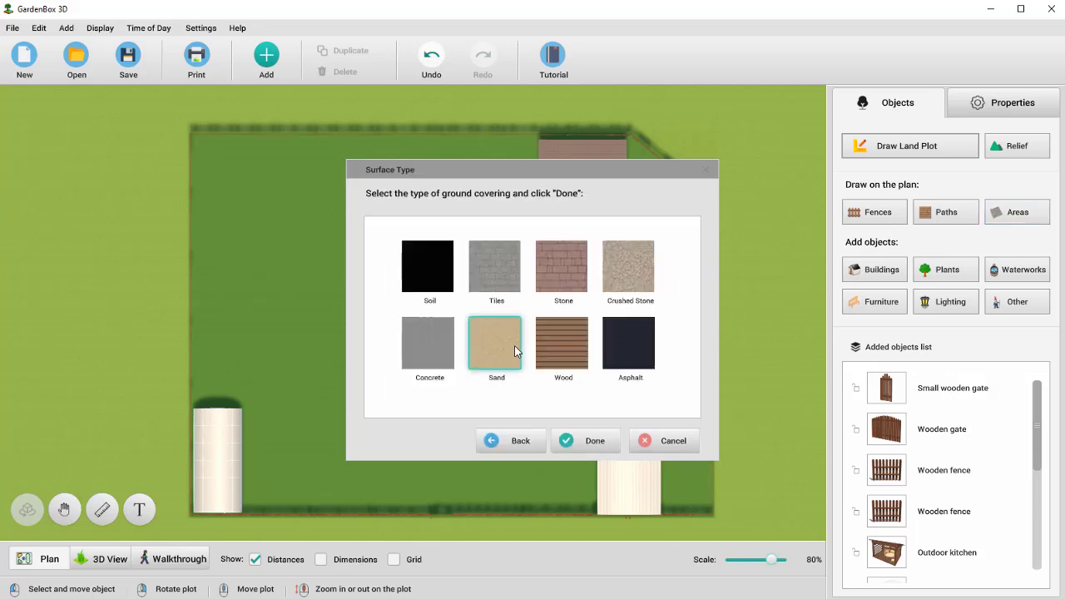
{"action": "left_click", "coordinate": [598, 438]}
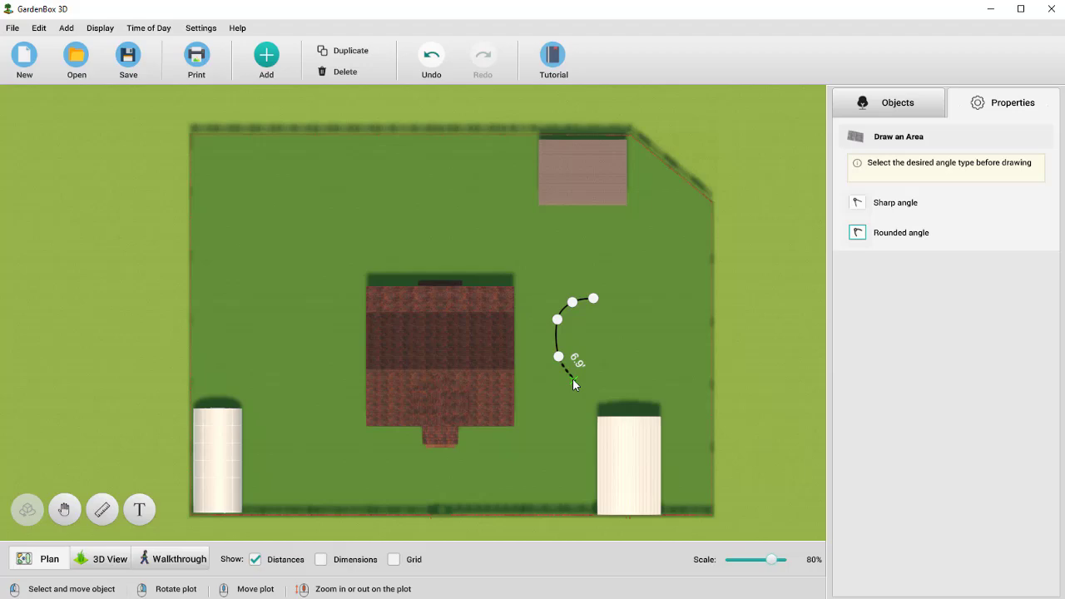
{"action": "left_click", "coordinate": [648, 359]}
{"action": "left_click", "coordinate": [594, 300]}
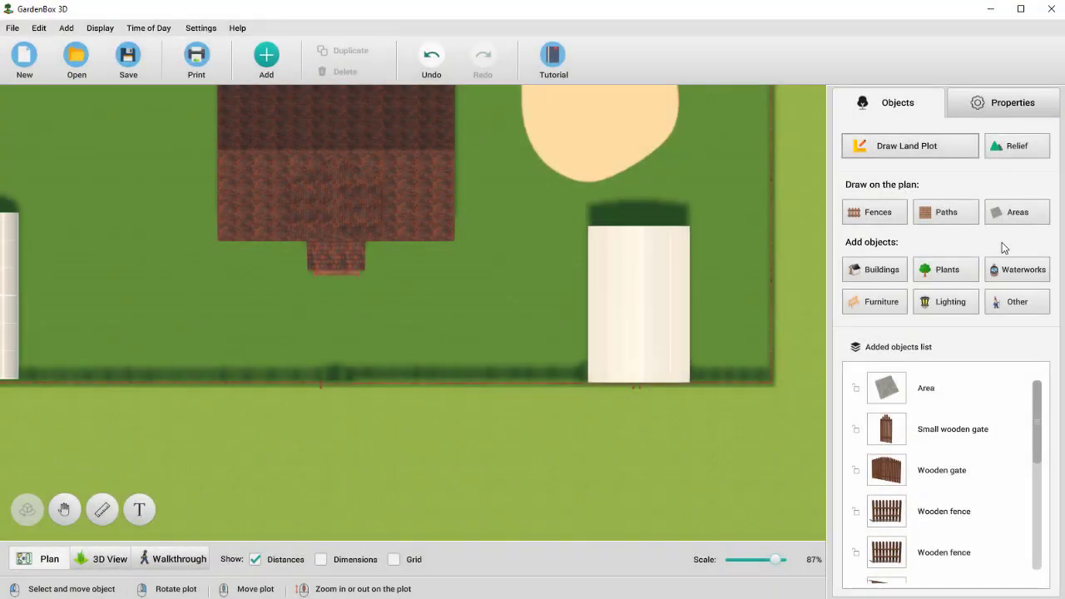
Place a rectangular asphalt area fitted around the right white canopy.
{"action": "left_click", "coordinate": [1018, 212]}
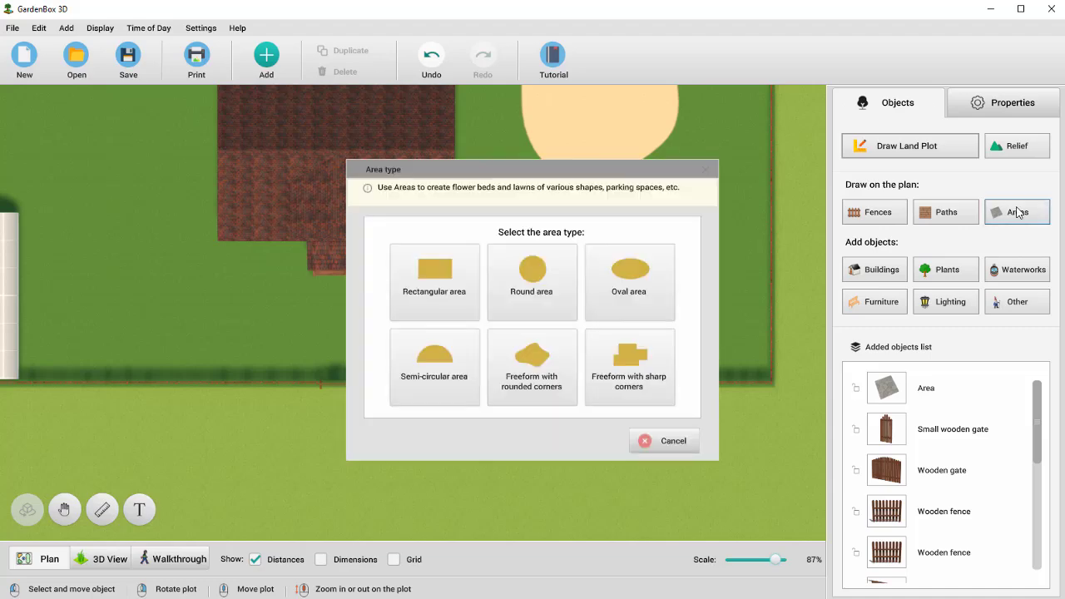
{"action": "left_click", "coordinate": [468, 263]}
{"action": "left_click", "coordinate": [594, 440]}
{"action": "left_click", "coordinate": [631, 348]}
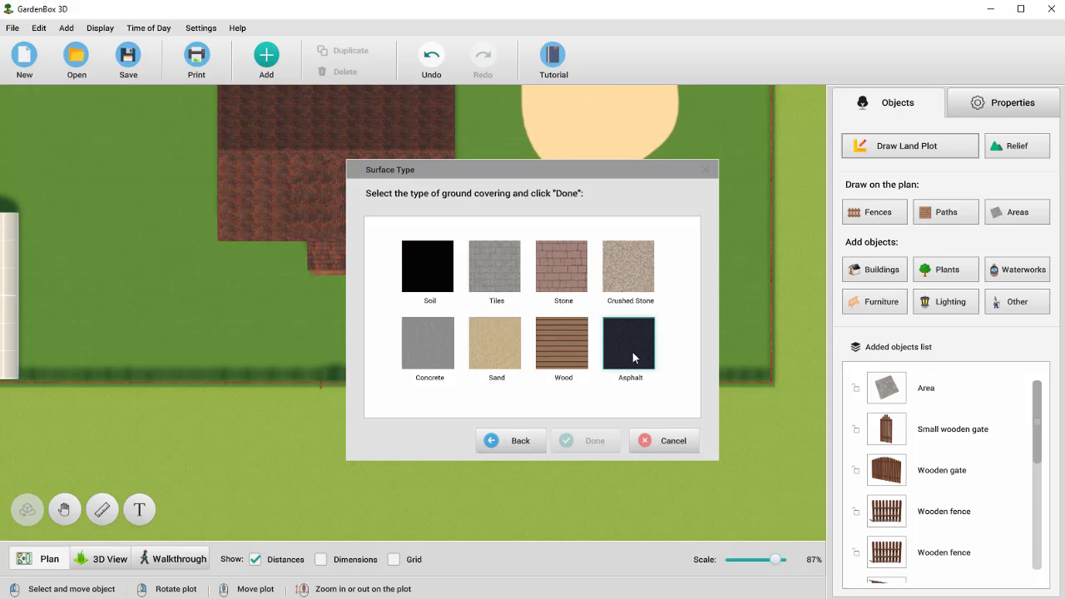
{"action": "left_click", "coordinate": [593, 440]}
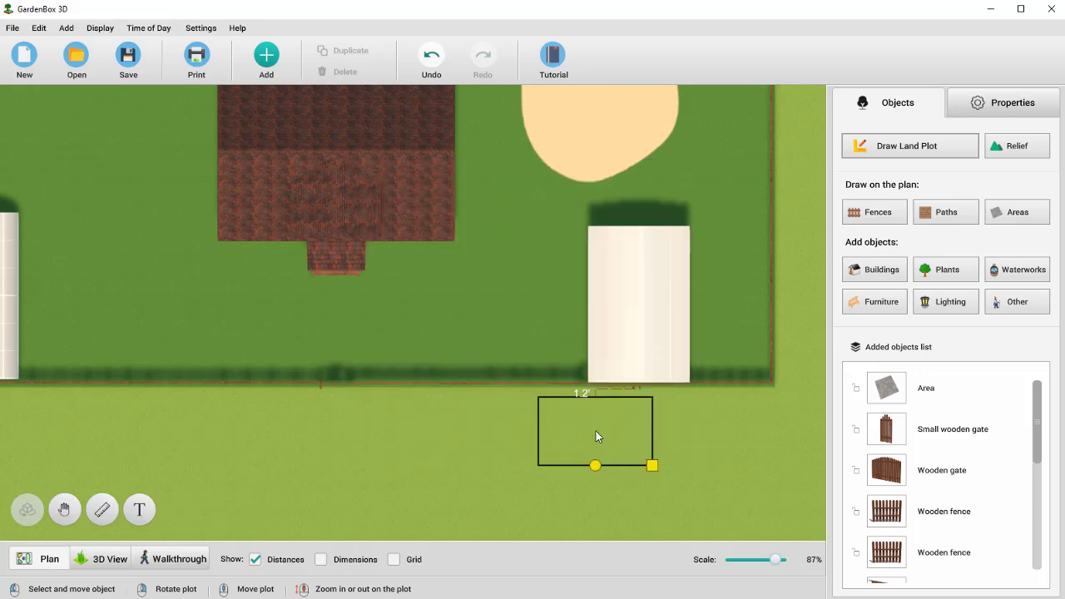
{"action": "left_click", "coordinate": [638, 238]}
{"action": "left_click_drag", "start_coordinate": [637, 167], "coordinate": [651, 250]}
{"action": "left_click_drag", "start_coordinate": [577, 236], "coordinate": [582, 236]}
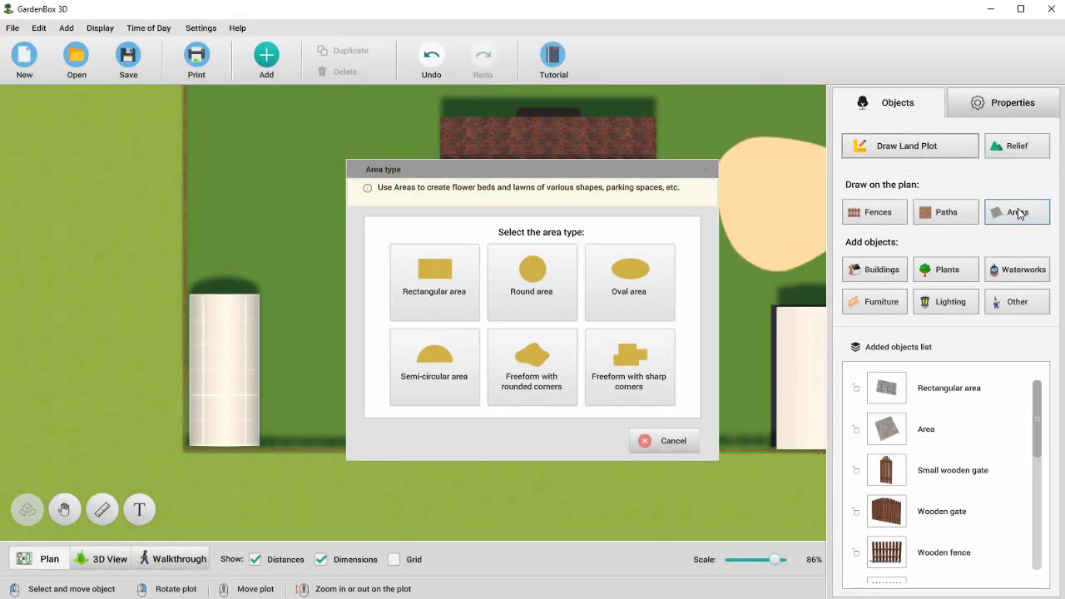
Place a tiled rectangular area at the left edge, enlarged around the greenhouse.
{"action": "left_click", "coordinate": [472, 297]}
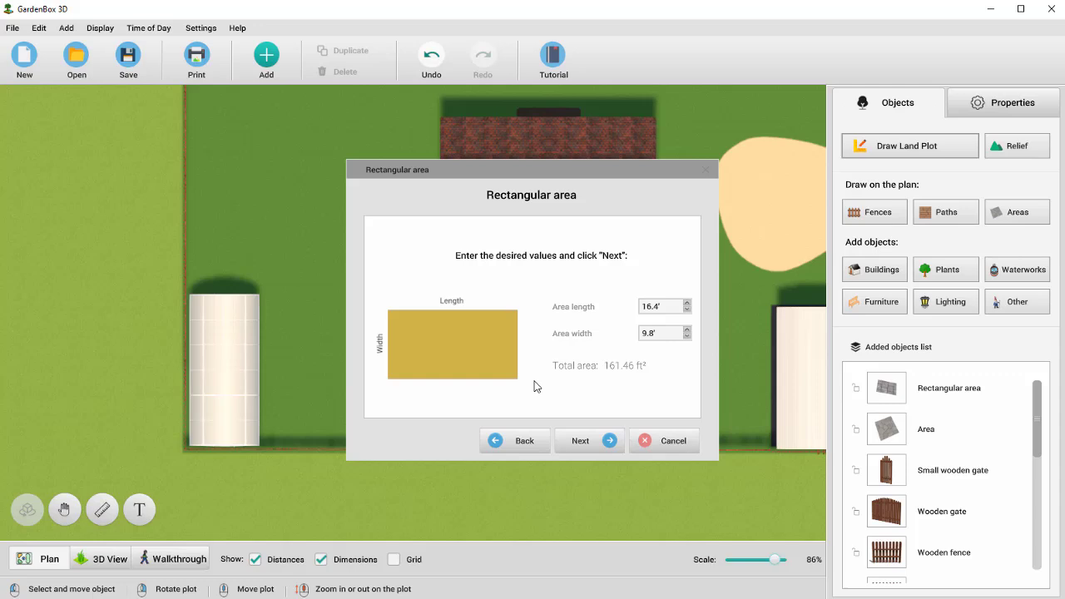
{"action": "left_click", "coordinate": [566, 440]}
{"action": "left_click", "coordinate": [507, 287]}
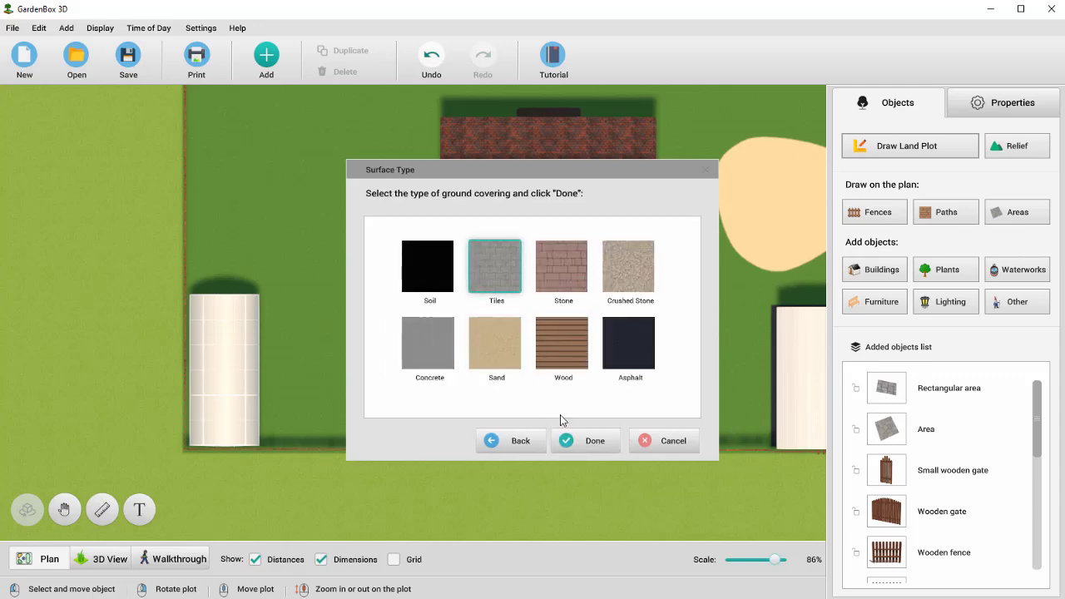
{"action": "left_click", "coordinate": [583, 440]}
{"action": "left_click", "coordinate": [240, 293]}
{"action": "left_click_drag", "start_coordinate": [291, 319], "coordinate": [285, 475]}
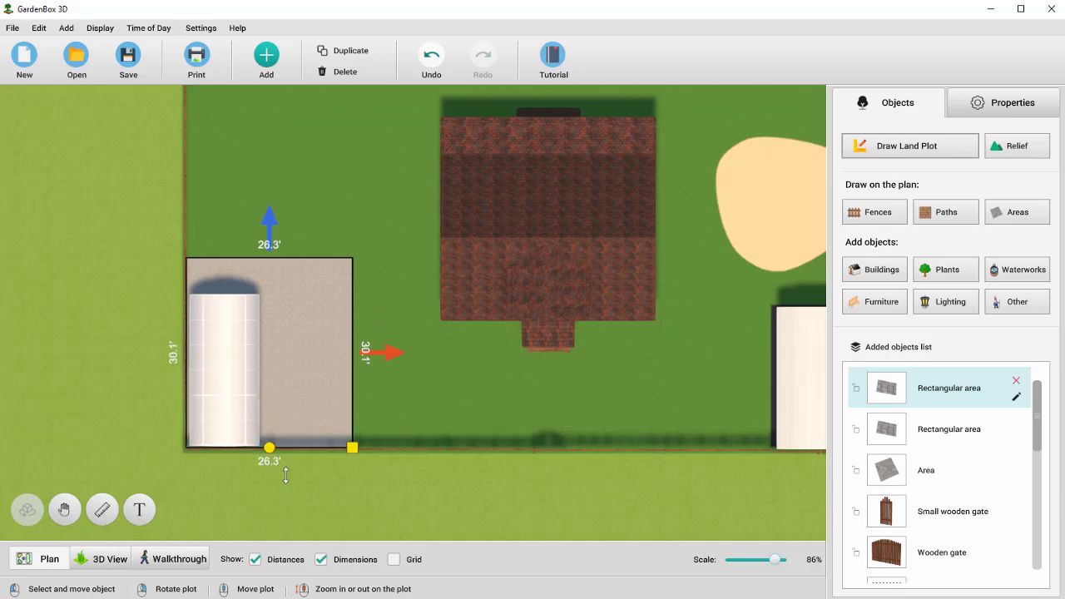
Change the 26.3' by 30.1' area's material to Light brown soil.
{"action": "left_click", "coordinate": [962, 114]}
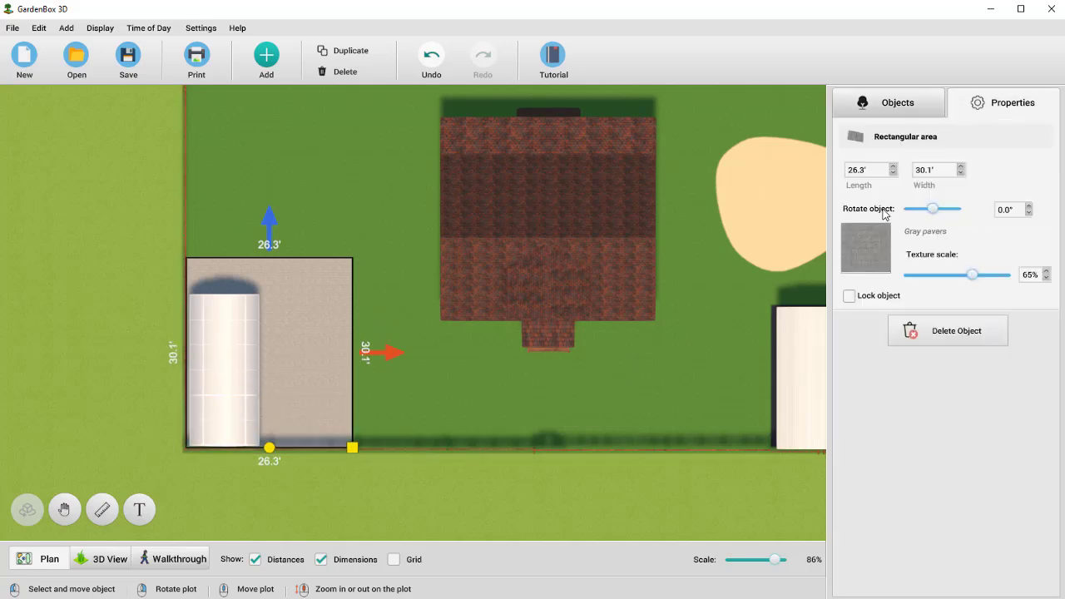
{"action": "left_click", "coordinate": [865, 247]}
{"action": "scroll", "coordinate": [1046, 239], "scroll_direction": "down", "scroll_amount": 1}
{"action": "scroll", "coordinate": [1045, 239], "scroll_direction": "down", "scroll_amount": 5}
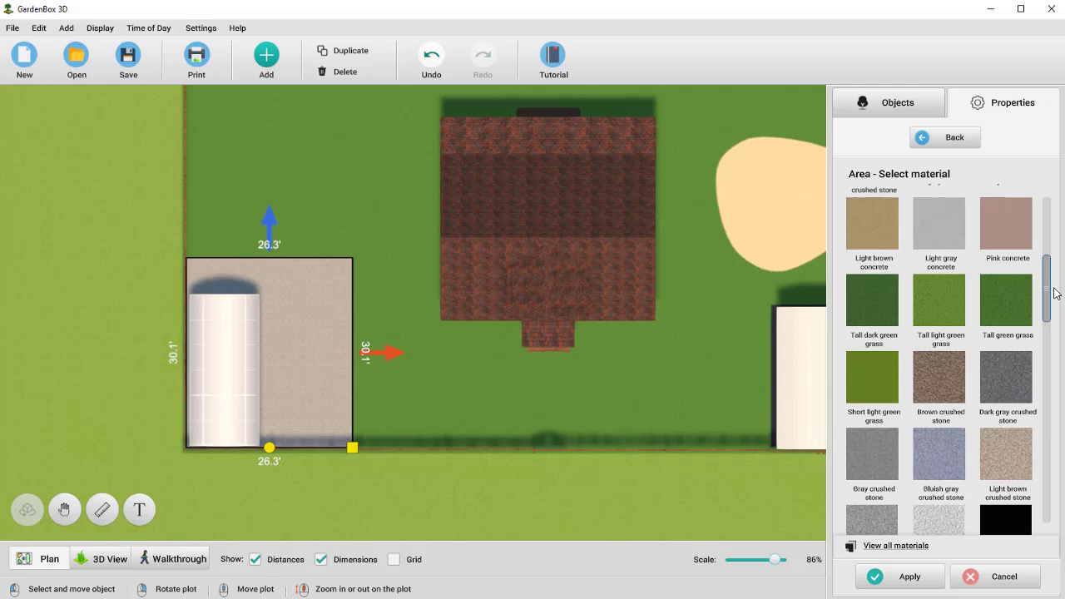
{"action": "left_click", "coordinate": [1024, 463]}
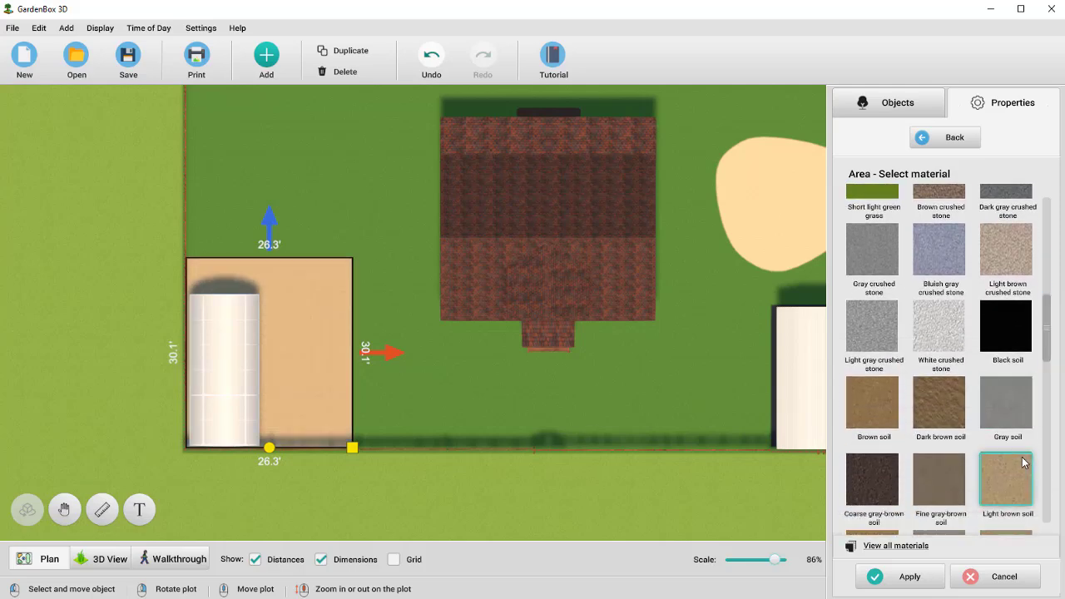
{"action": "left_click", "coordinate": [891, 576]}
{"action": "left_click", "coordinate": [775, 517]}
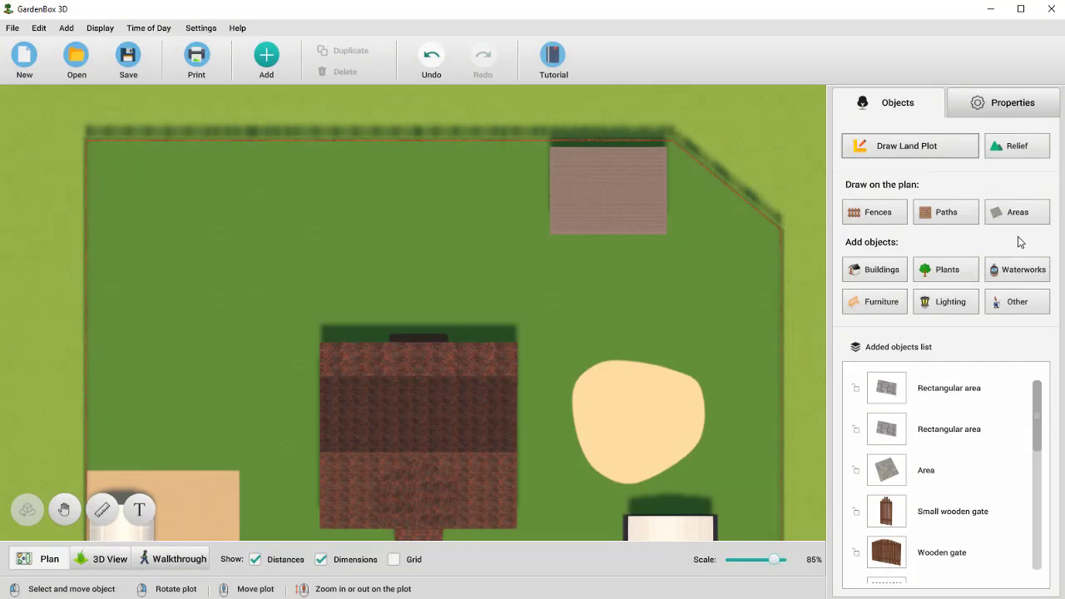
Add a rectangular concrete area behind the house and adjust its size.
{"action": "left_click", "coordinate": [1021, 212]}
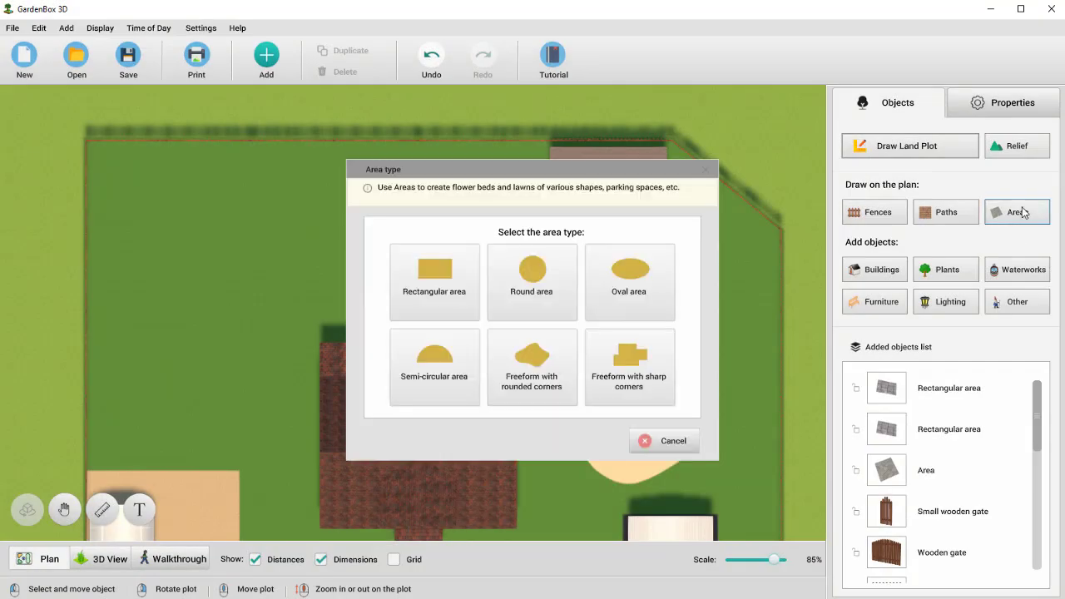
{"action": "left_click", "coordinate": [465, 270]}
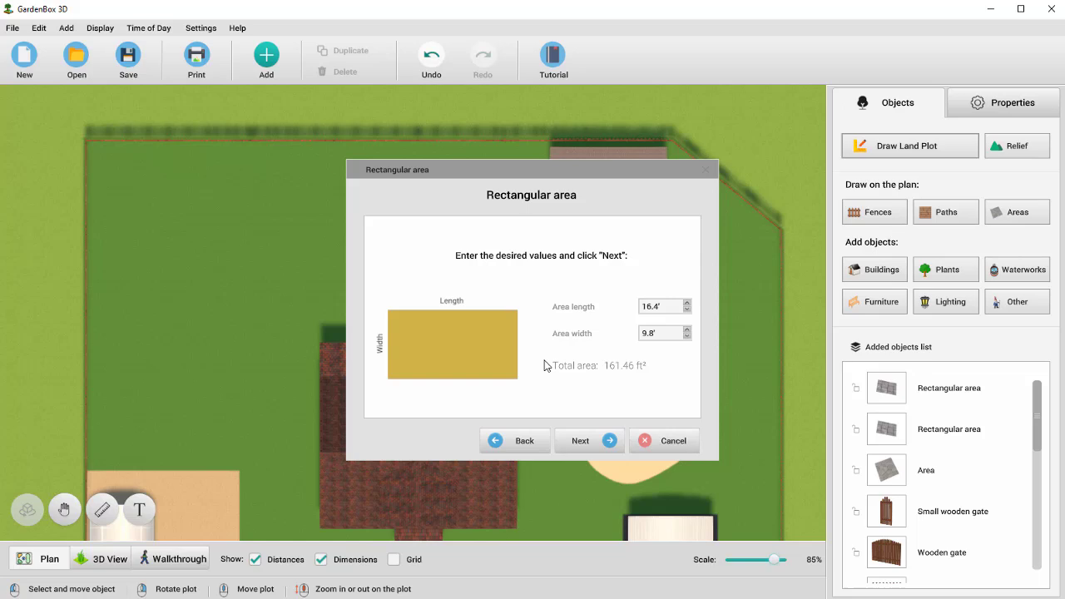
{"action": "left_click", "coordinate": [580, 440]}
{"action": "left_click", "coordinate": [428, 343]}
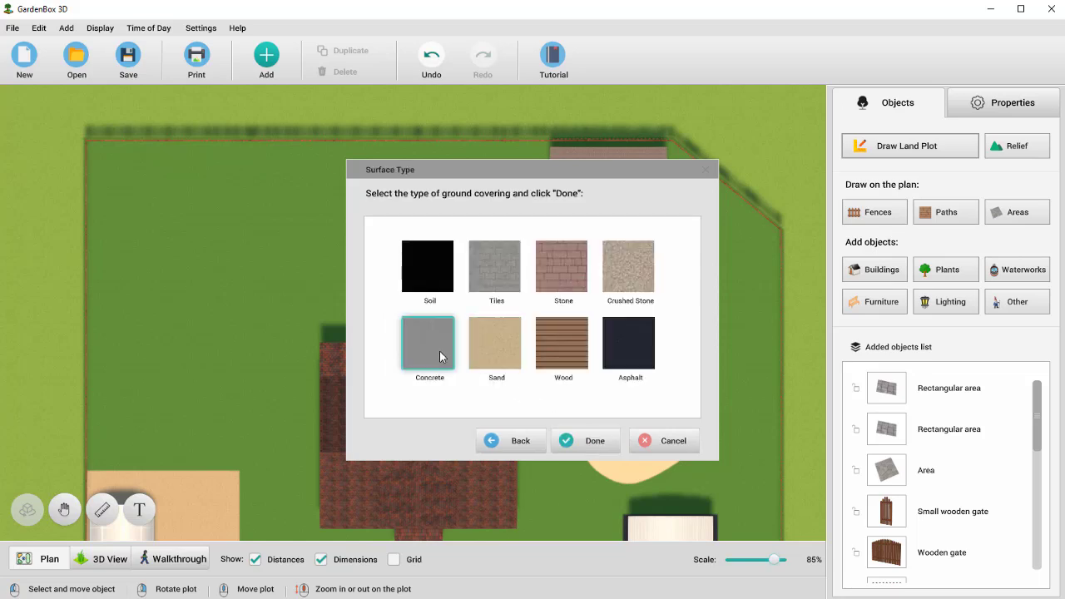
{"action": "left_click", "coordinate": [589, 441]}
{"action": "left_click", "coordinate": [369, 284]}
{"action": "left_click_drag", "start_coordinate": [413, 306], "coordinate": [499, 375]}
{"action": "left_click", "coordinate": [536, 345]}
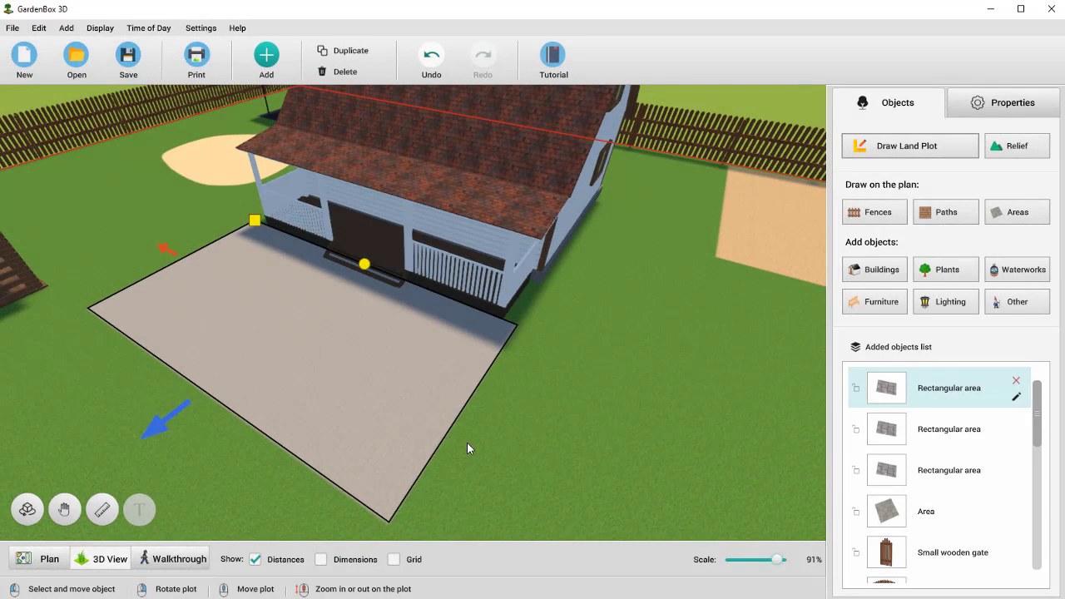
{"action": "left_click_drag", "start_coordinate": [450, 439], "coordinate": [436, 426]}
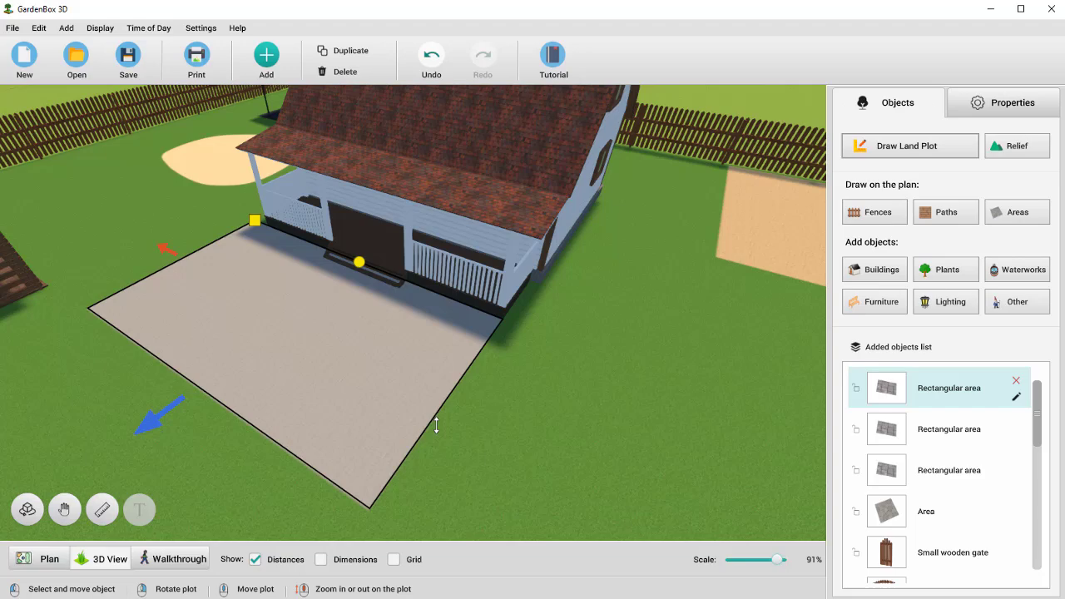
{"action": "left_click_drag", "start_coordinate": [119, 301], "coordinate": [128, 309]}
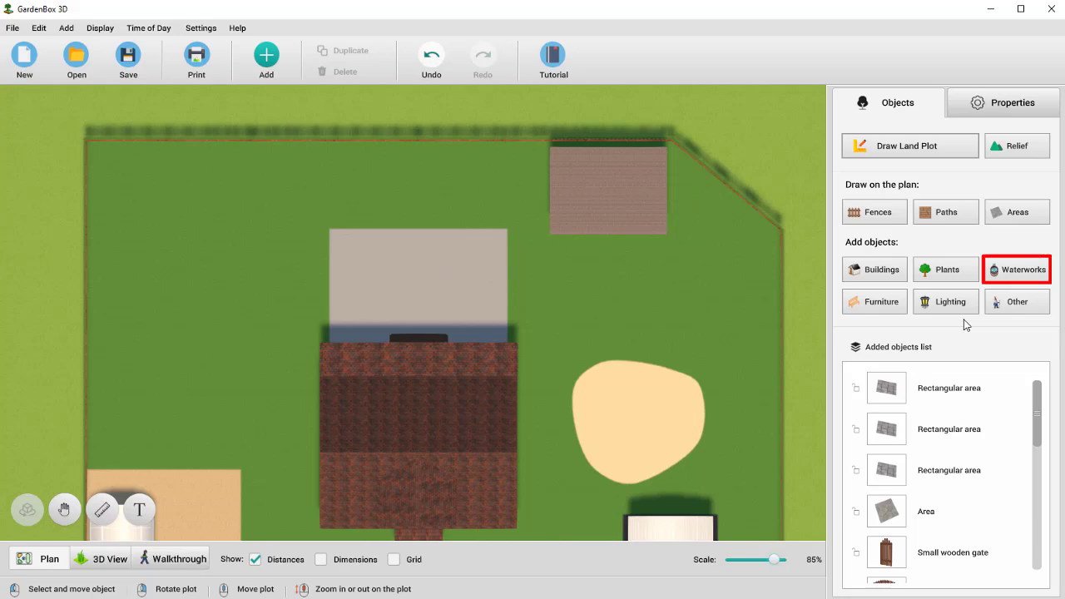
Place a Stone pool on the concrete area, rotated 90°.
{"action": "left_click", "coordinate": [1003, 269]}
{"action": "left_click_drag", "start_coordinate": [1045, 315], "coordinate": [1045, 385]}
{"action": "left_click_drag", "start_coordinate": [987, 470], "coordinate": [428, 293]}
{"action": "left_click_drag", "start_coordinate": [422, 343], "coordinate": [368, 293]}
{"action": "left_click", "coordinate": [574, 298]}
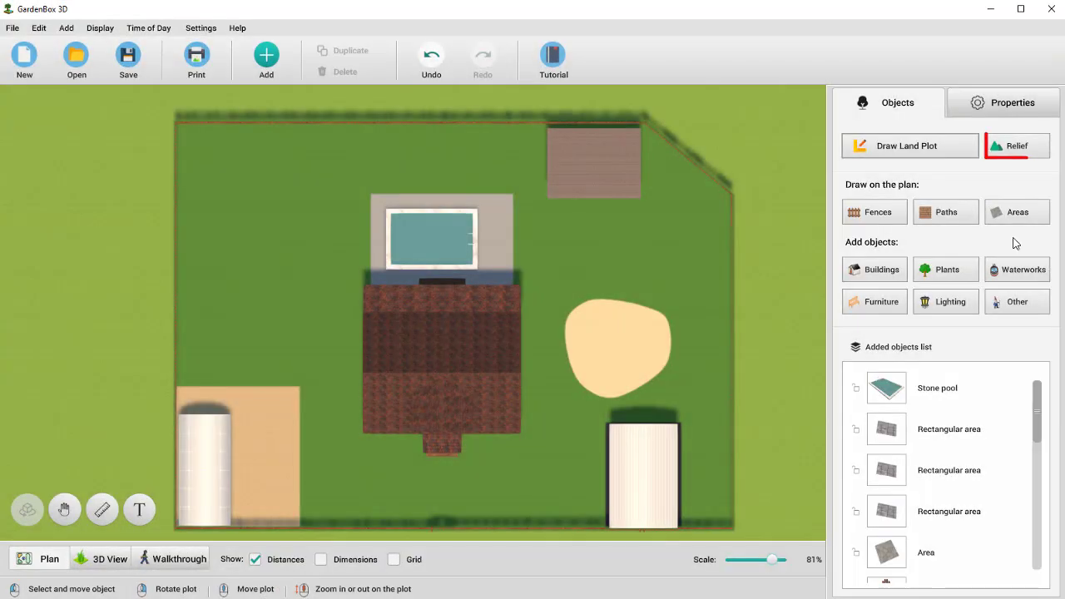
Start a rounded-corner elevation and outline it along the top fence and down the left side.
{"action": "left_click", "coordinate": [1010, 143]}
{"action": "left_click", "coordinate": [1021, 169]}
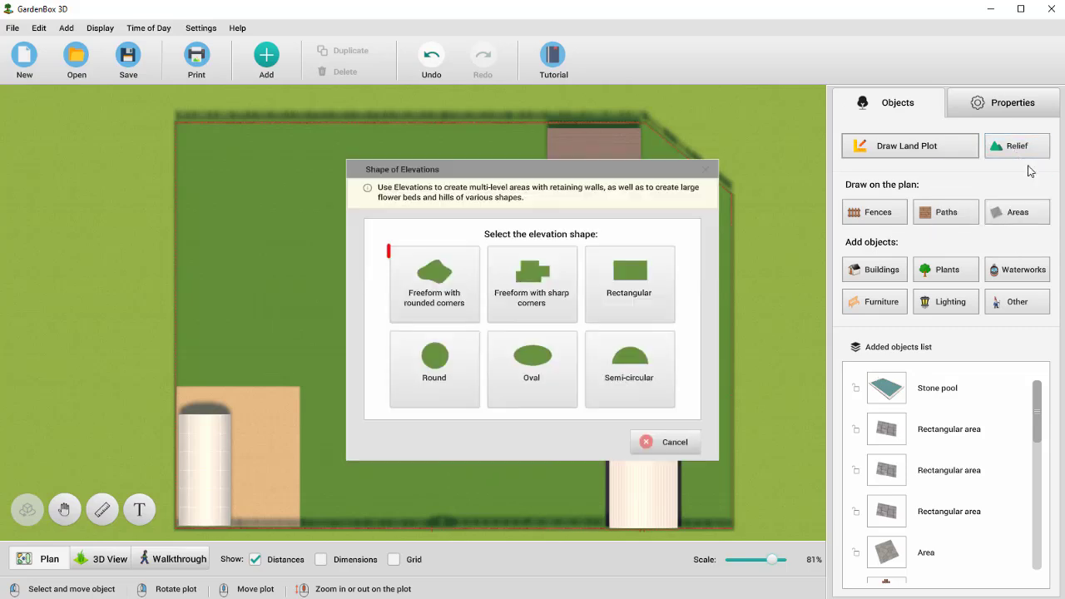
{"action": "left_click", "coordinate": [461, 262]}
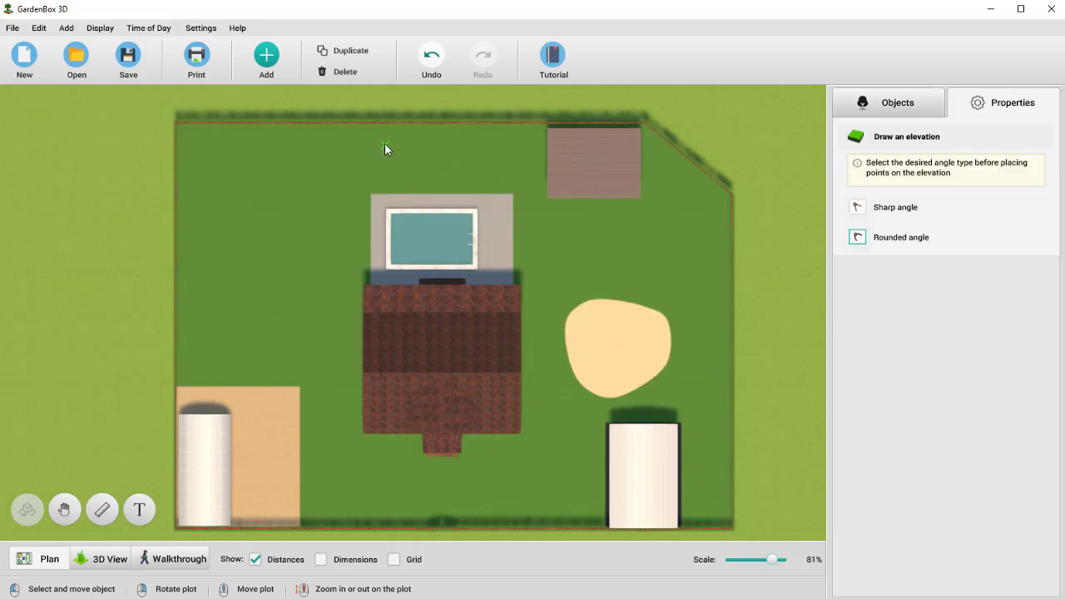
{"action": "left_click", "coordinate": [358, 132]}
{"action": "left_click", "coordinate": [220, 130]}
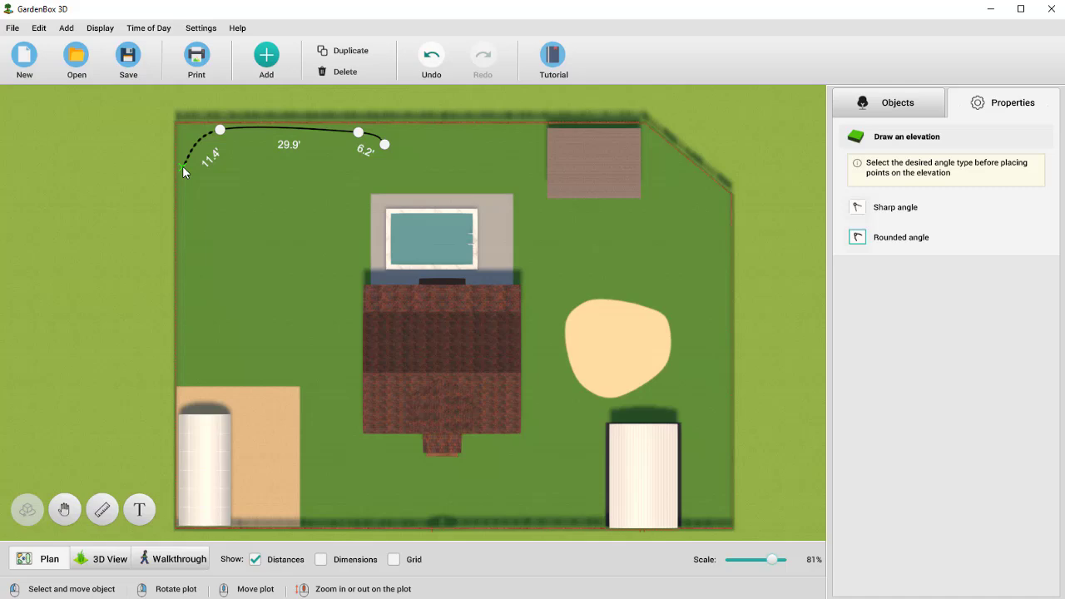
{"action": "left_click", "coordinate": [182, 167]}
{"action": "left_click", "coordinate": [183, 262]}
{"action": "left_click", "coordinate": [202, 298]}
{"action": "left_click", "coordinate": [223, 287]}
Trace the inner edge back, close the curved L-shaped bed, and lock it.
{"action": "left_click", "coordinate": [228, 196]}
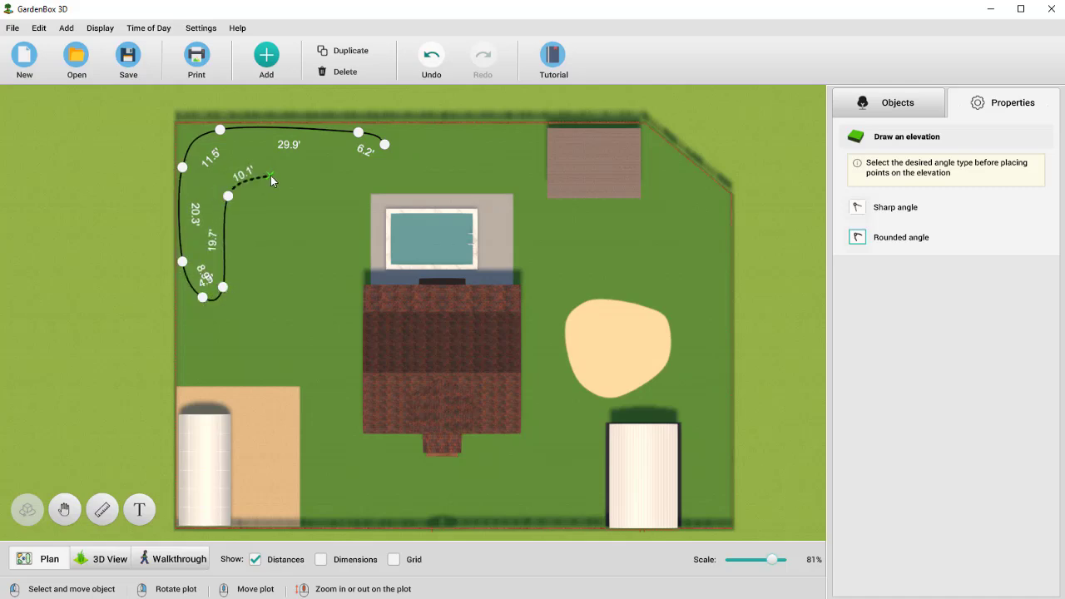
{"action": "left_click", "coordinate": [270, 176]}
{"action": "left_click", "coordinate": [342, 175]}
{"action": "left_click", "coordinate": [378, 169]}
{"action": "left_click", "coordinate": [388, 158]}
{"action": "left_click", "coordinate": [384, 146]}
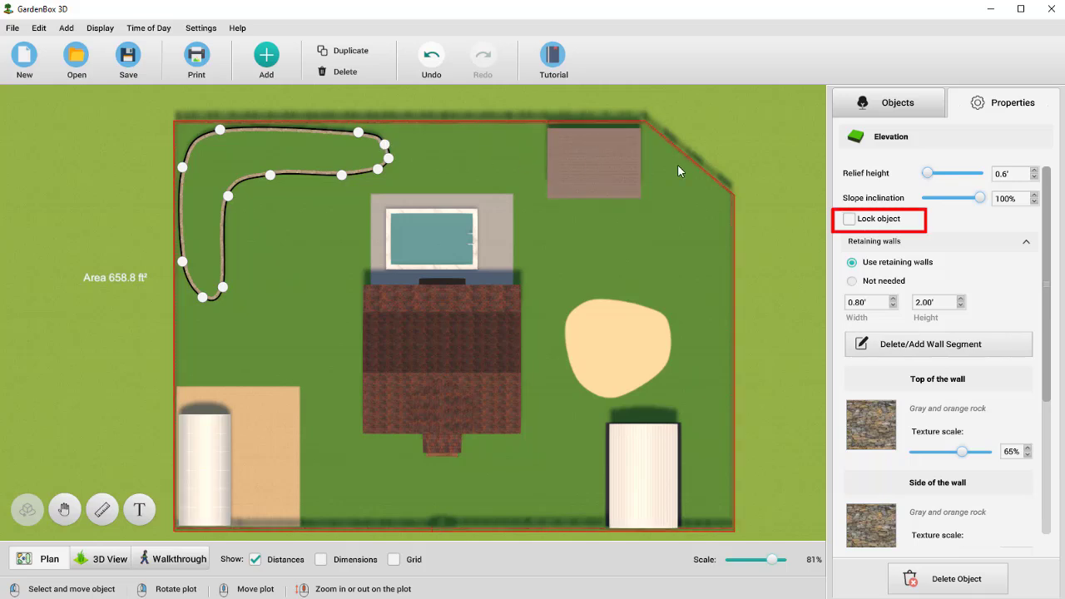
{"action": "left_click", "coordinate": [849, 218]}
View the locked raised bed in 3D, orbiting to look across the garden.
{"action": "left_click", "coordinate": [123, 556]}
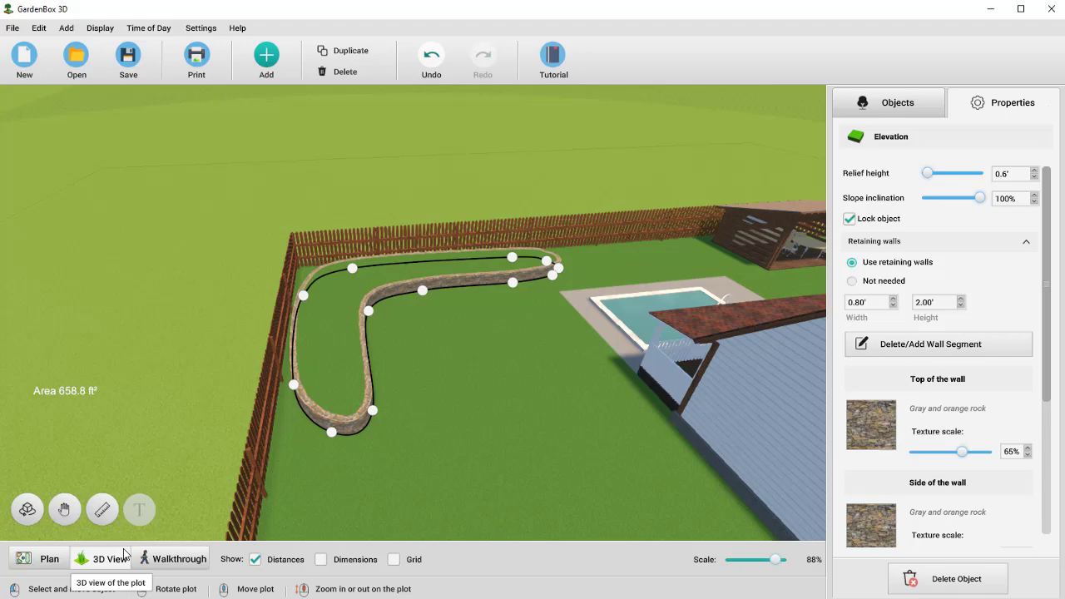
{"action": "left_click", "coordinate": [388, 491]}
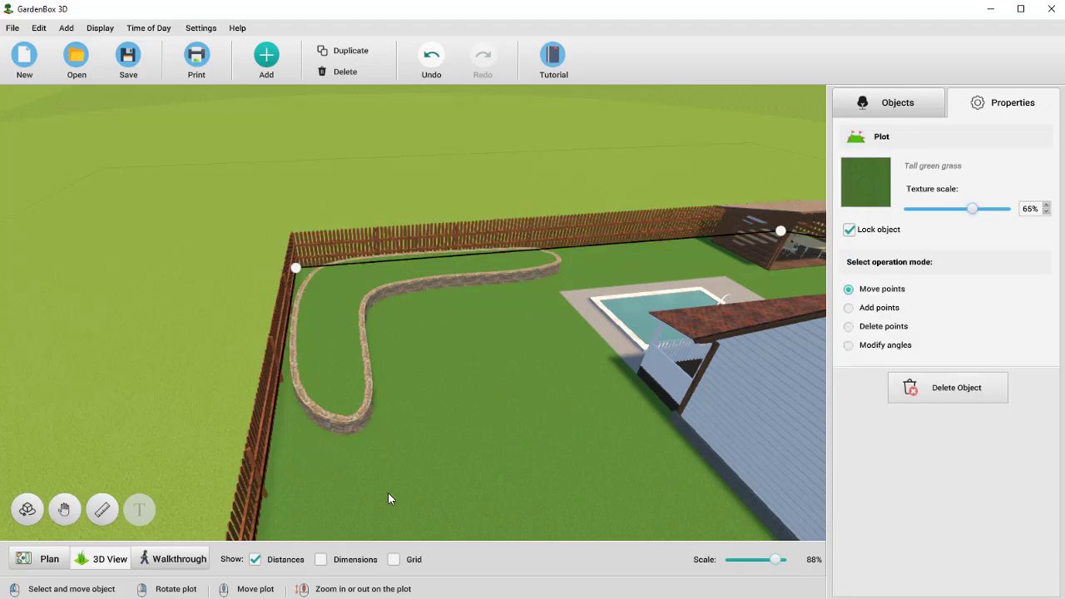
{"action": "right_click_drag", "start_coordinate": [388, 492], "coordinate": [414, 507]}
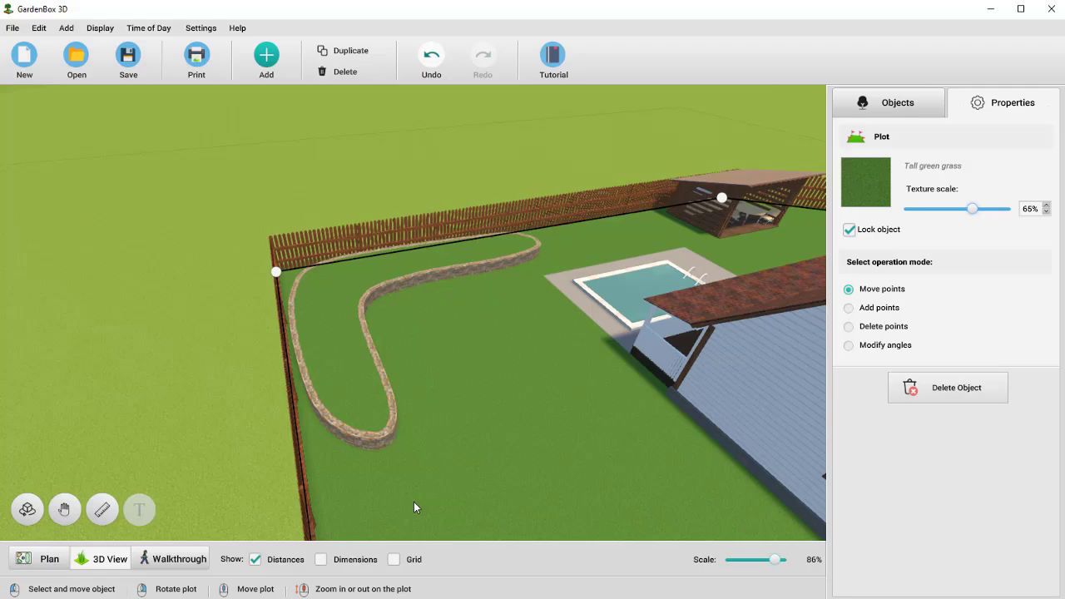
{"action": "left_click", "coordinate": [897, 104]}
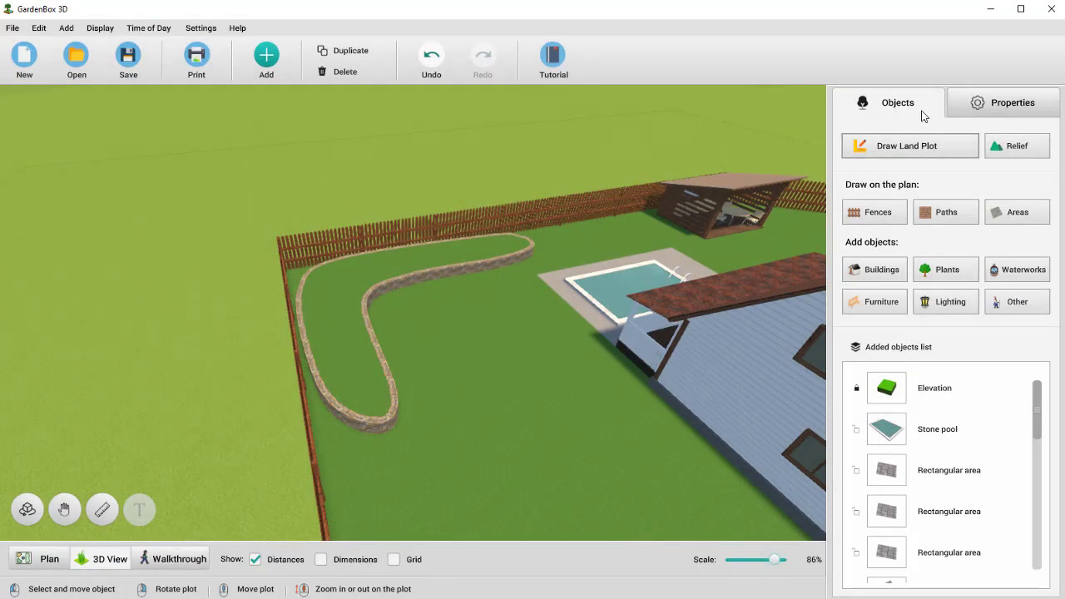
Place Right-turn stairs against the raised bed near the pool.
{"action": "left_click", "coordinate": [1027, 147]}
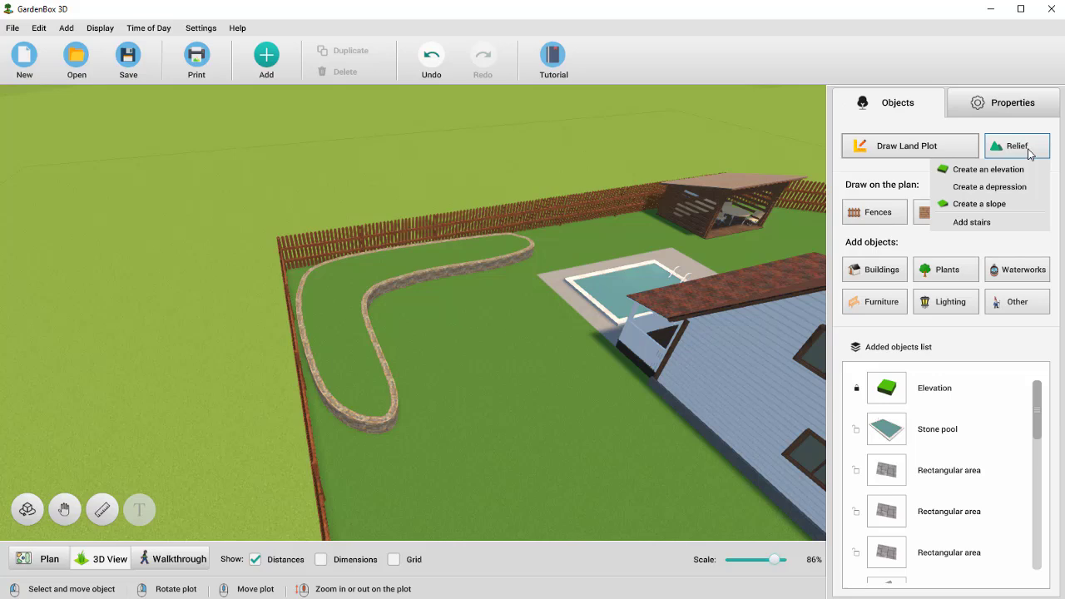
{"action": "left_click", "coordinate": [991, 223]}
{"action": "left_click_drag", "start_coordinate": [1044, 298], "coordinate": [1047, 381]}
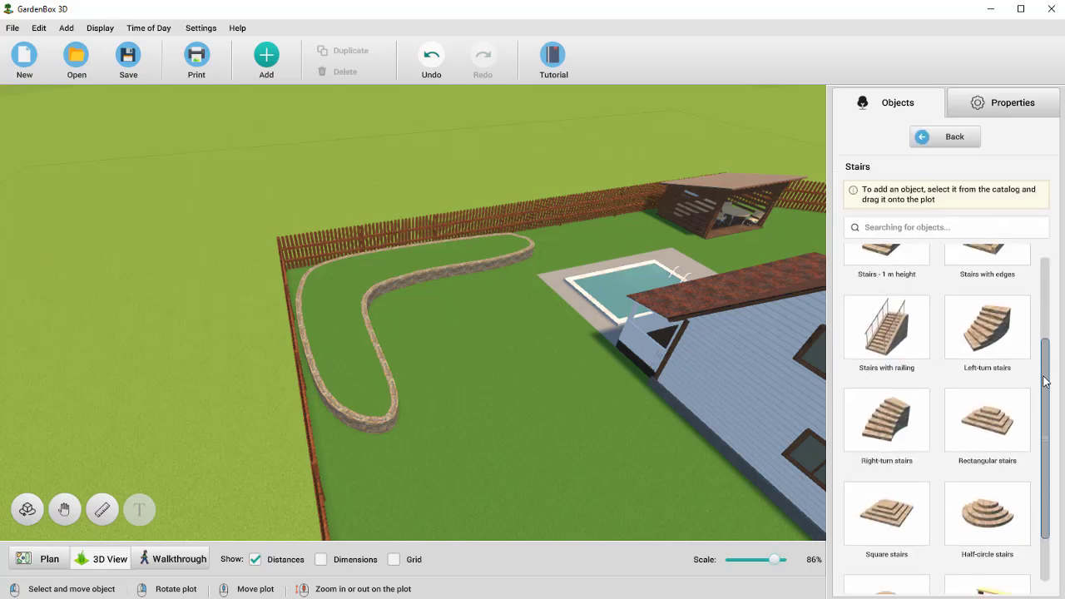
{"action": "left_click_drag", "start_coordinate": [887, 420], "coordinate": [483, 284]}
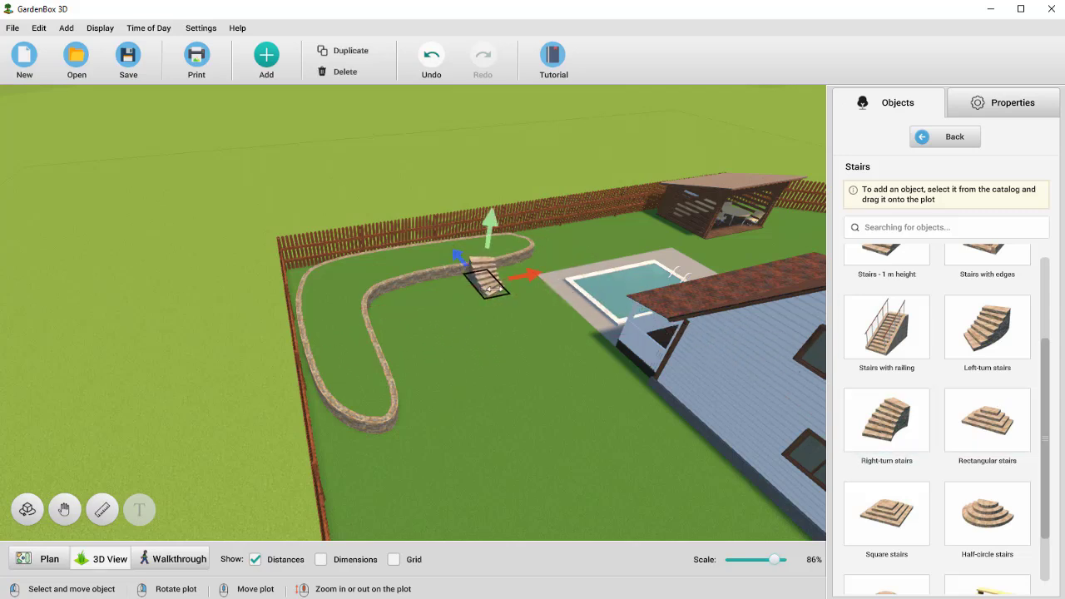
Lower the stairs to 2.1' high, rotate them to -62°, and orbit to inspect.
{"action": "left_click", "coordinate": [1007, 115]}
{"action": "left_click", "coordinate": [1029, 173]}
{"action": "left_click", "coordinate": [1030, 173]}
{"action": "left_click", "coordinate": [1030, 173]}
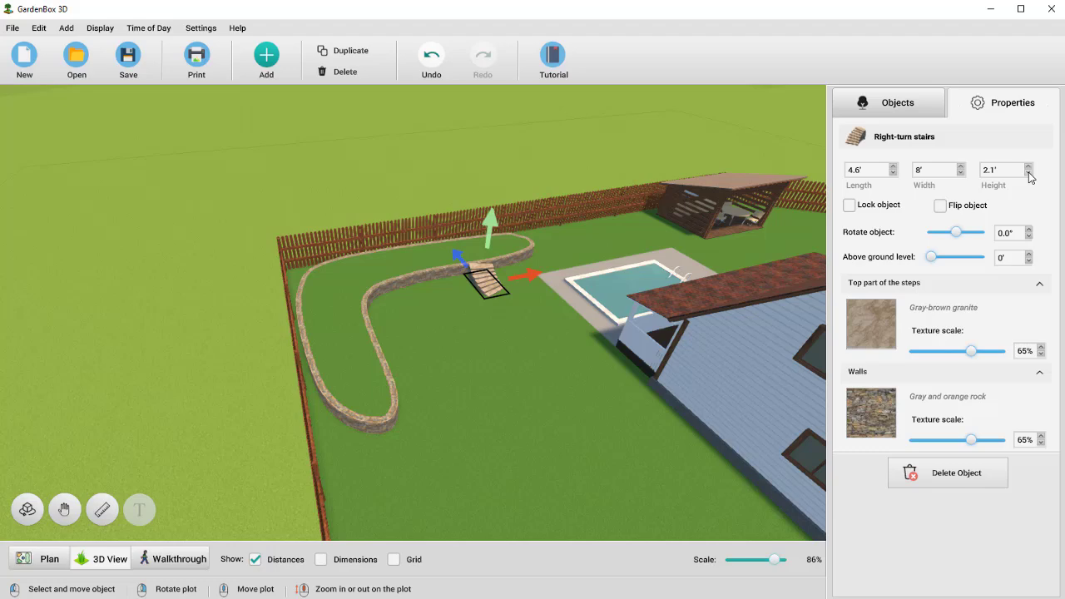
{"action": "left_click_drag", "start_coordinate": [956, 233], "coordinate": [947, 233]}
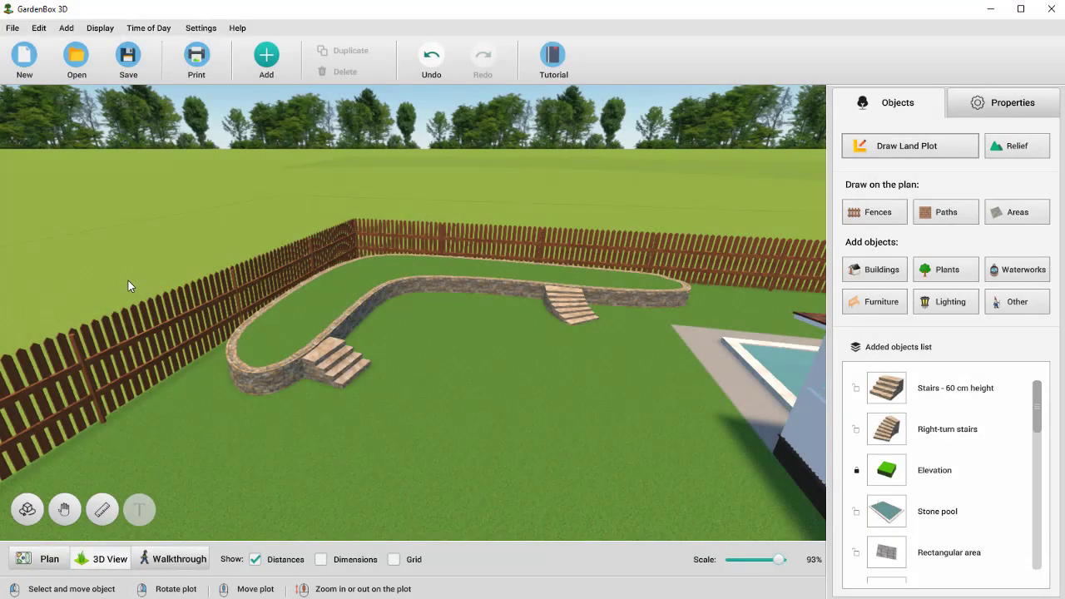
{"action": "right_click_drag", "start_coordinate": [128, 281], "coordinate": [157, 291]}
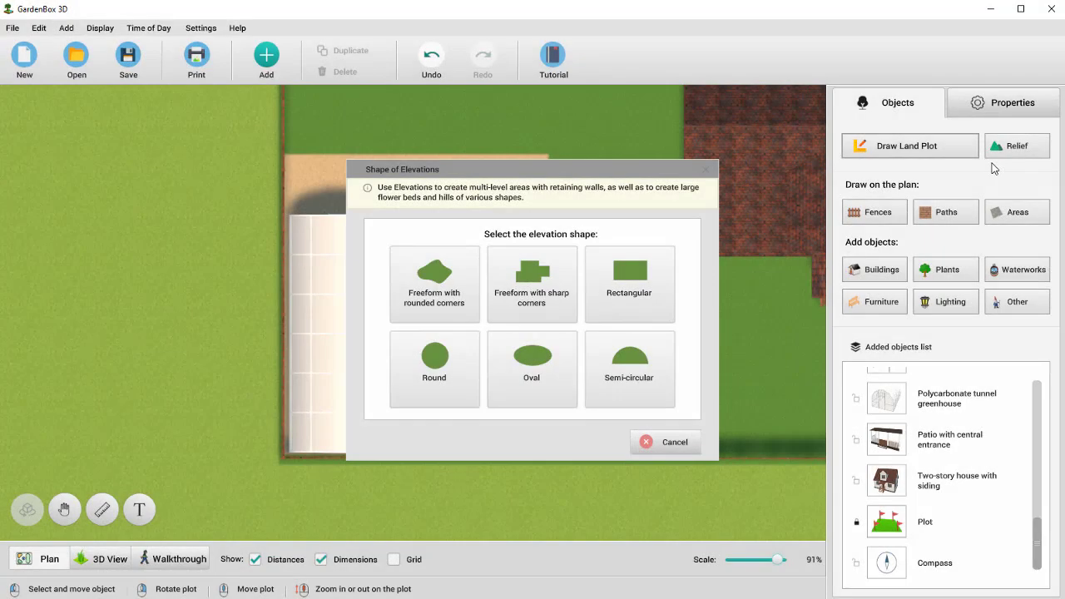
Place a rectangular elevation beside the greenhouse and resize it to 13.6' by 5.5'.
{"action": "left_click", "coordinate": [628, 296]}
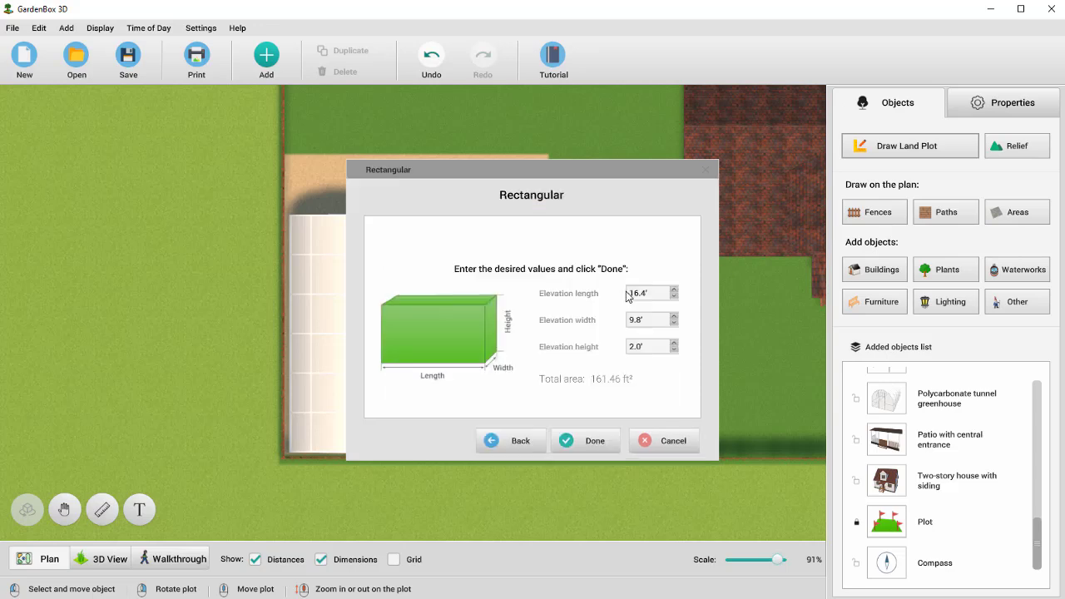
{"action": "left_click", "coordinate": [601, 437]}
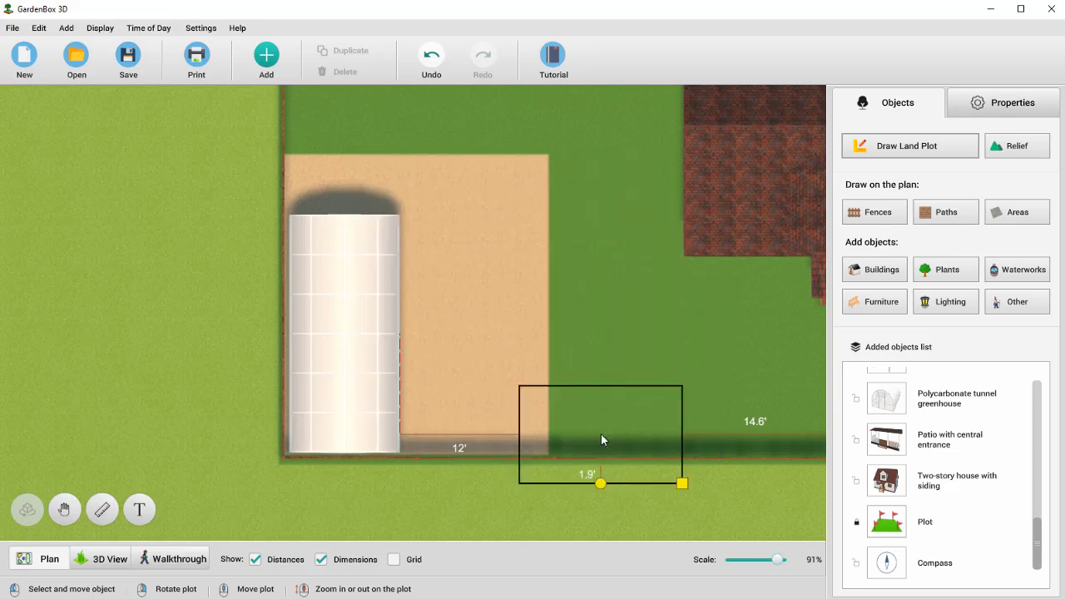
{"action": "left_click", "coordinate": [487, 393]}
{"action": "left_click_drag", "start_coordinate": [568, 437], "coordinate": [542, 423]}
{"action": "left_click_drag", "start_coordinate": [513, 380], "coordinate": [517, 407]}
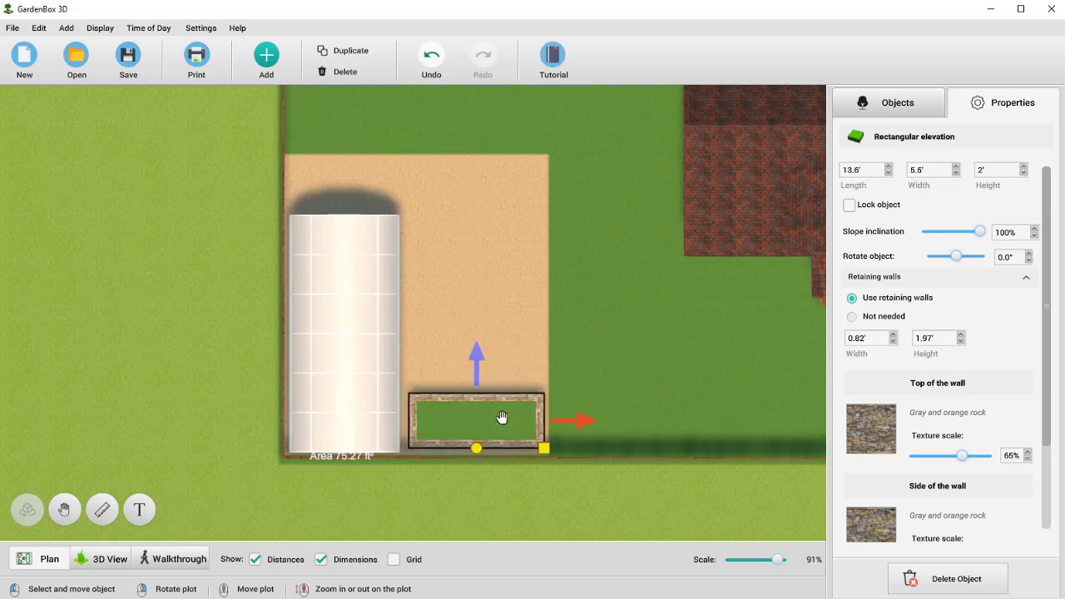
Thin the bed's rock retaining walls to a 0.52' width.
{"action": "left_click", "coordinate": [893, 342]}
{"action": "left_click", "coordinate": [893, 341]}
{"action": "left_click", "coordinate": [893, 341]}
{"action": "left_click", "coordinate": [893, 341]}
{"action": "left_click", "coordinate": [893, 341]}
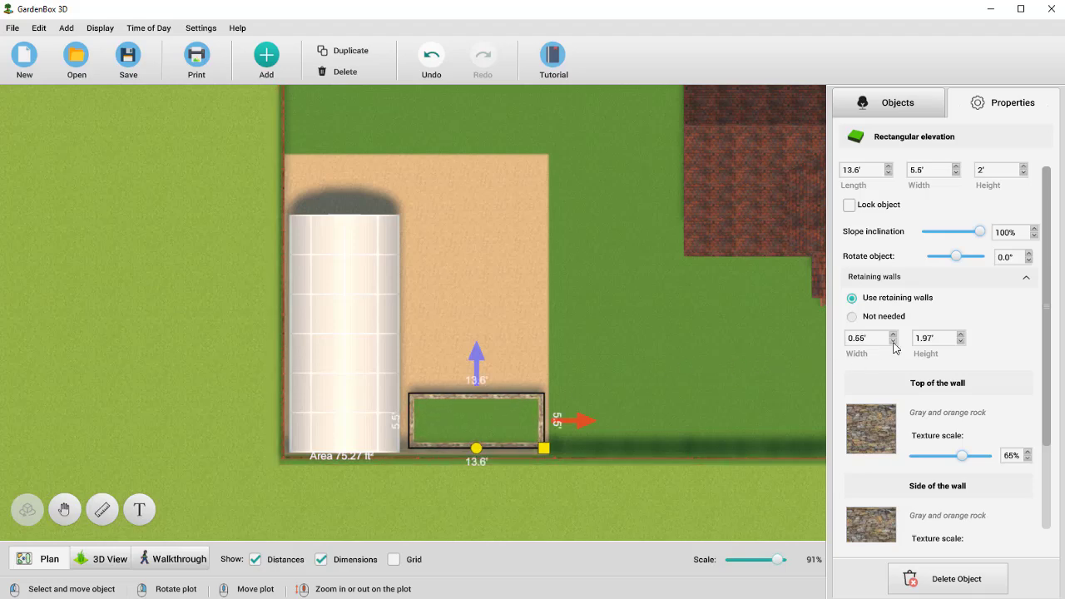
{"action": "left_click", "coordinate": [893, 341]}
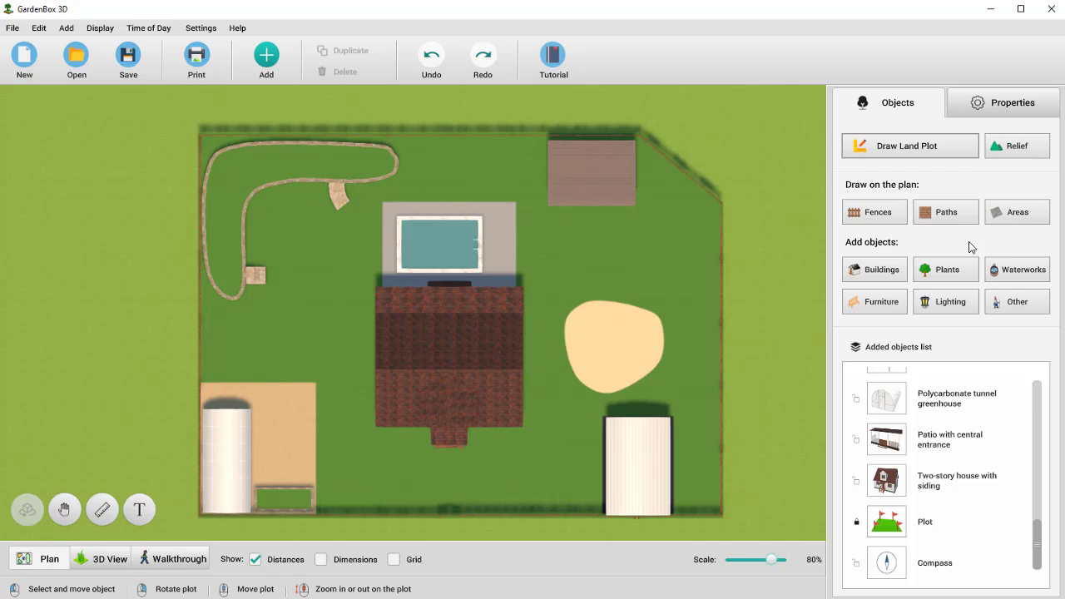
Draw a straight Orange pavers walkway from the bottom fence, then show its lateral and border settings.
{"action": "left_click", "coordinate": [964, 212]}
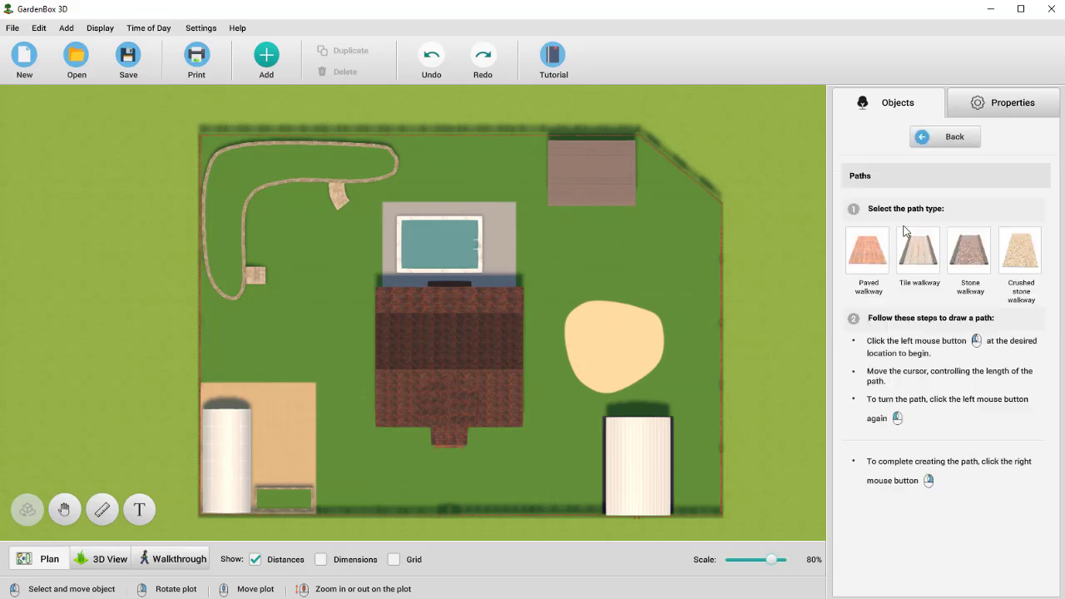
{"action": "left_click", "coordinate": [872, 244]}
{"action": "left_click", "coordinate": [494, 286]}
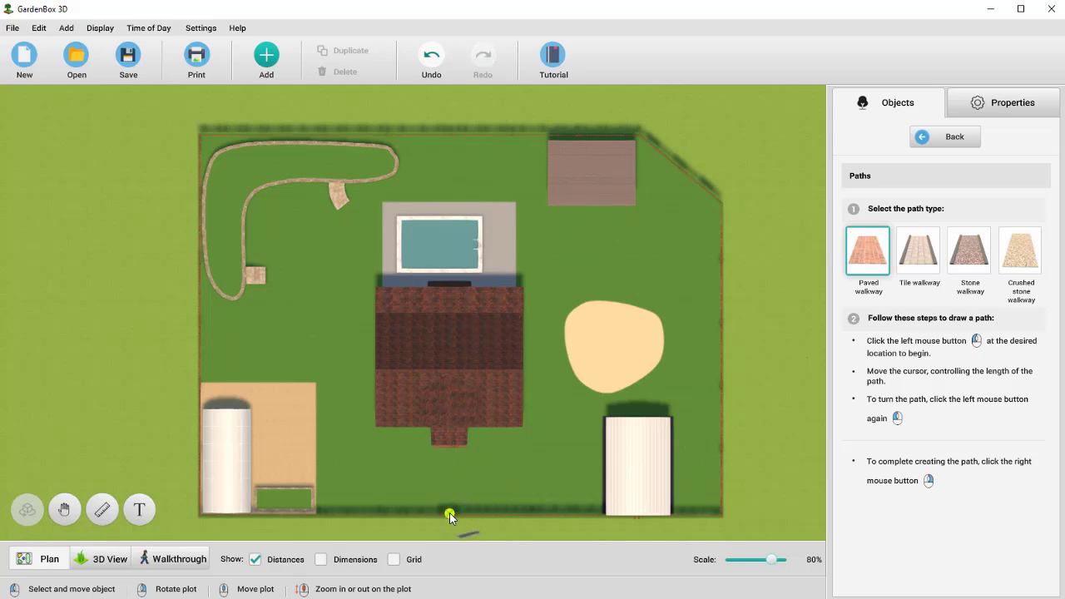
{"action": "left_click", "coordinate": [449, 513]}
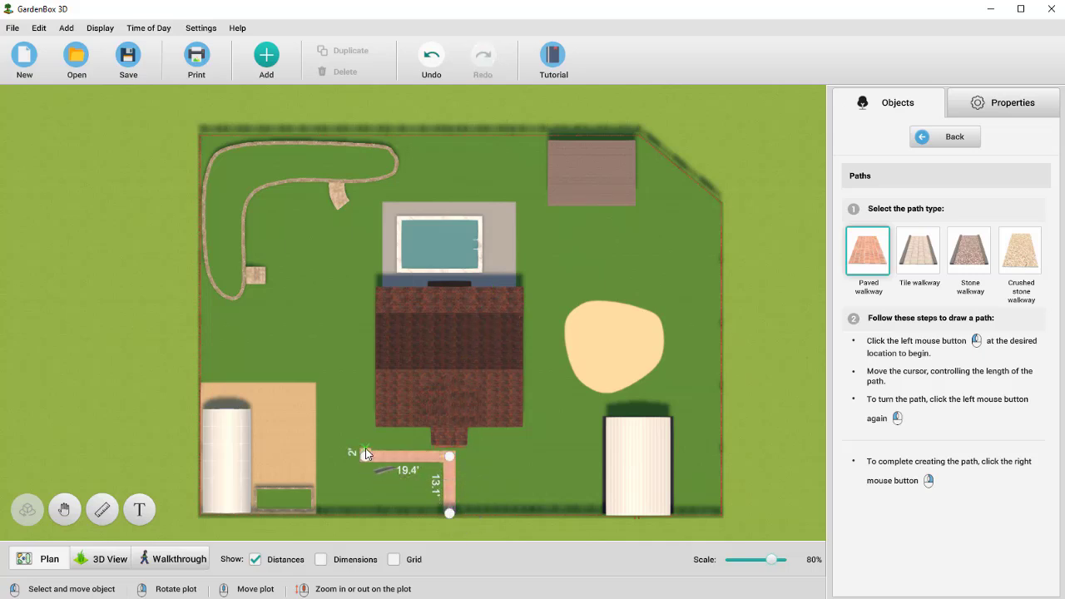
{"action": "right_click", "coordinate": [366, 293]}
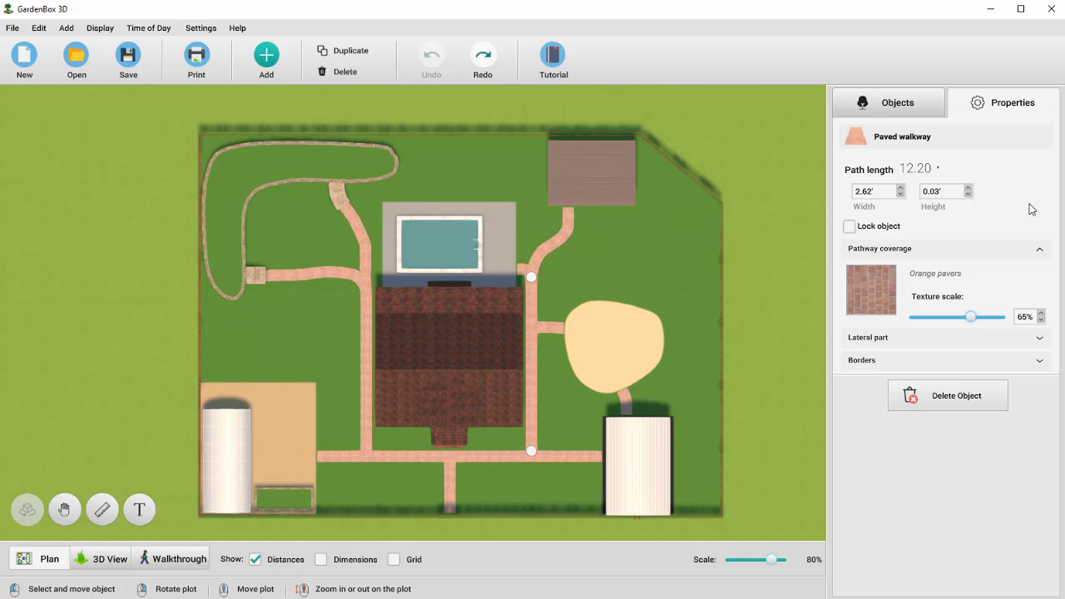
{"action": "left_click", "coordinate": [1040, 339]}
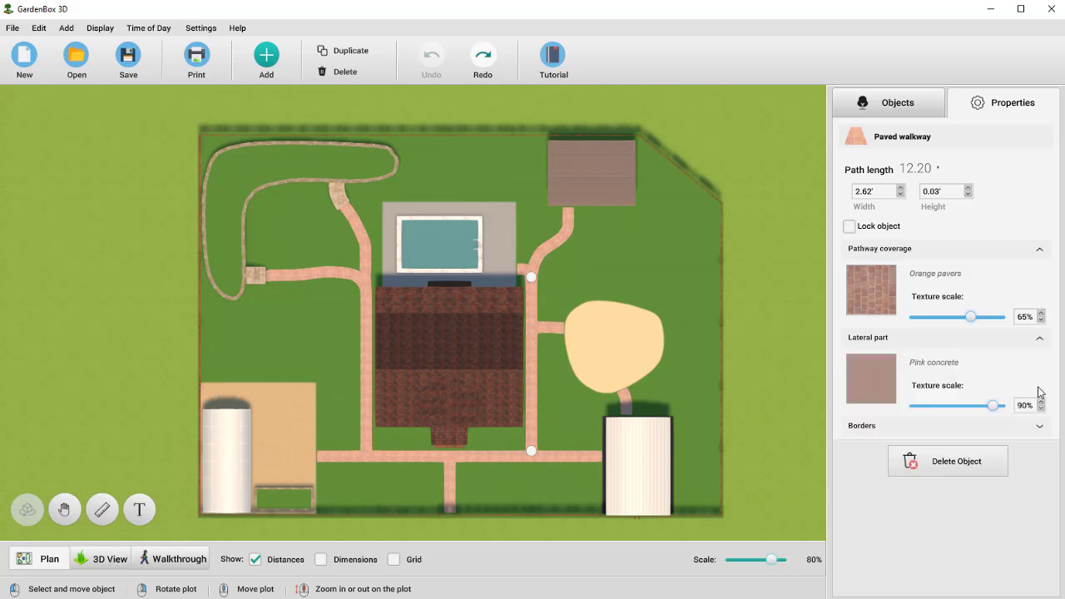
{"action": "left_click", "coordinate": [1039, 427]}
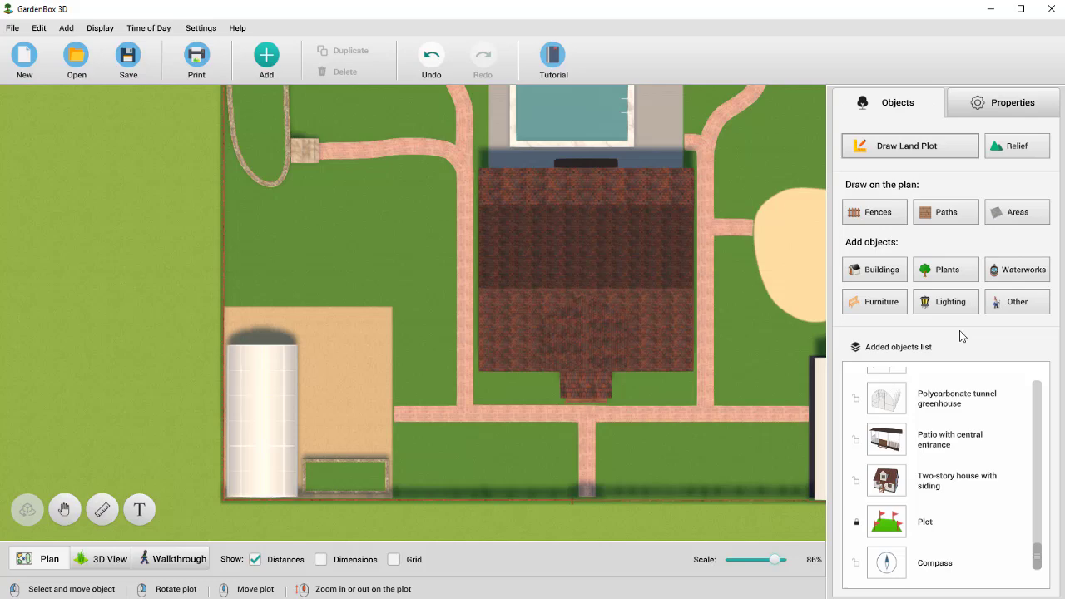
Place a Strawberry bed beside the greenhouse and set a duplicate alongside it.
{"action": "left_click", "coordinate": [941, 266]}
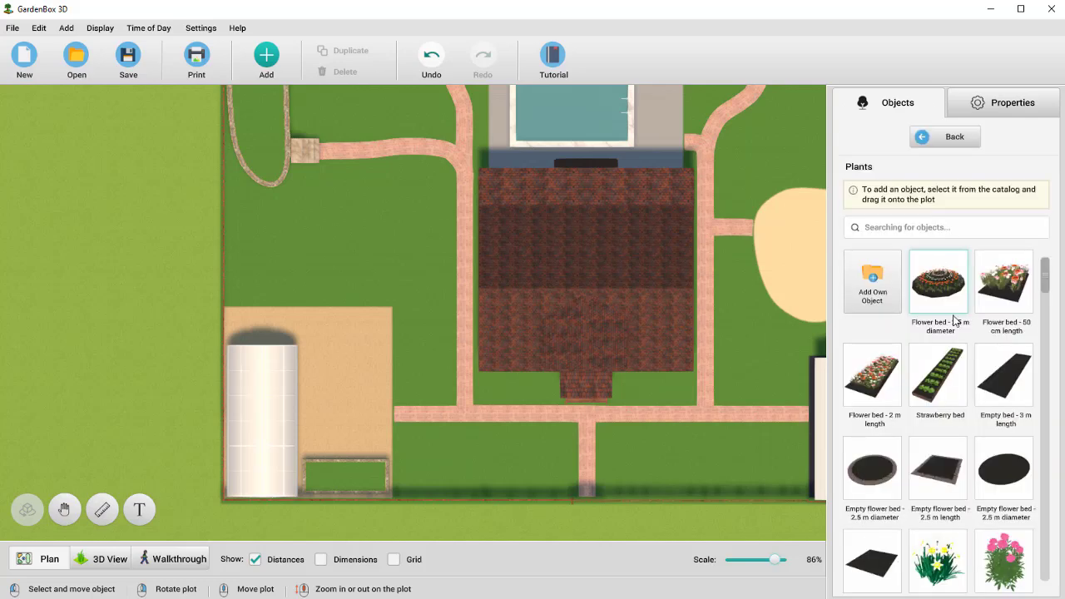
{"action": "left_click_drag", "start_coordinate": [939, 375], "coordinate": [325, 405]}
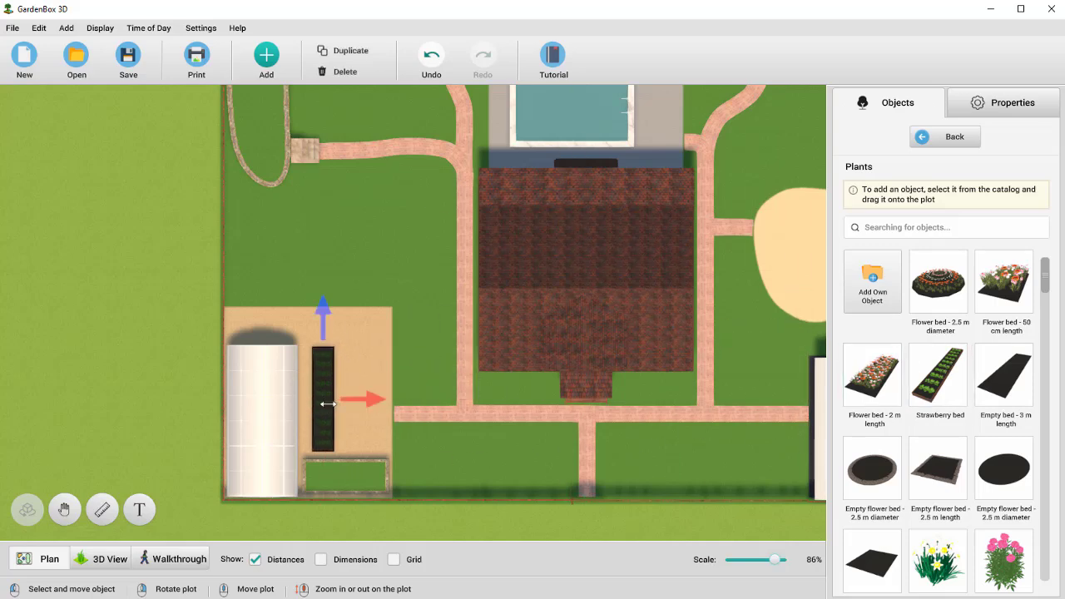
{"action": "right_click", "coordinate": [324, 402]}
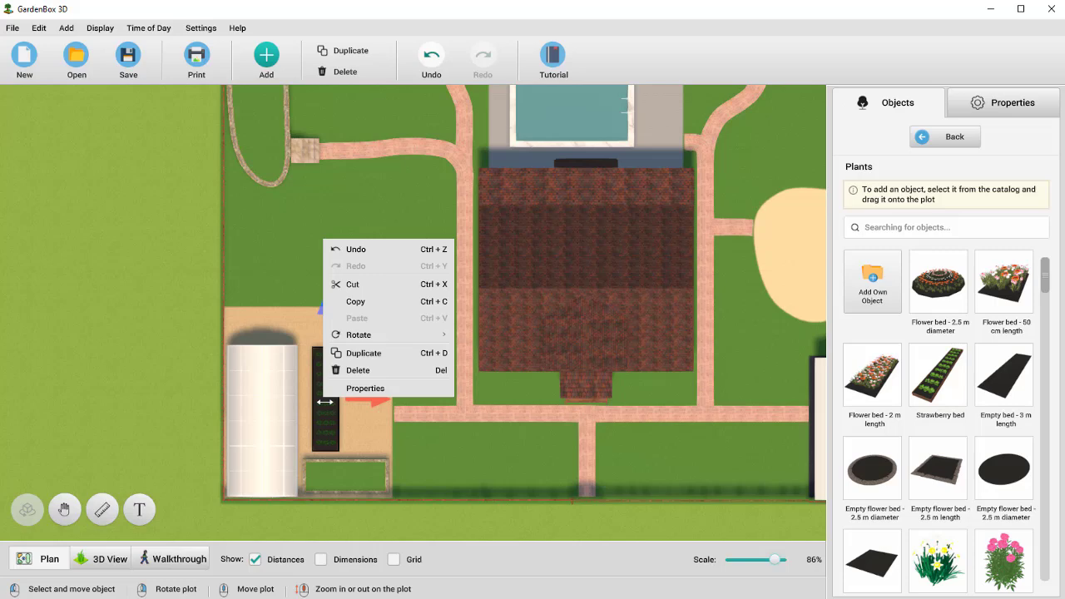
{"action": "left_click", "coordinate": [367, 353]}
{"action": "left_click_drag", "start_coordinate": [349, 395], "coordinate": [361, 398]}
{"action": "left_click", "coordinate": [402, 377]}
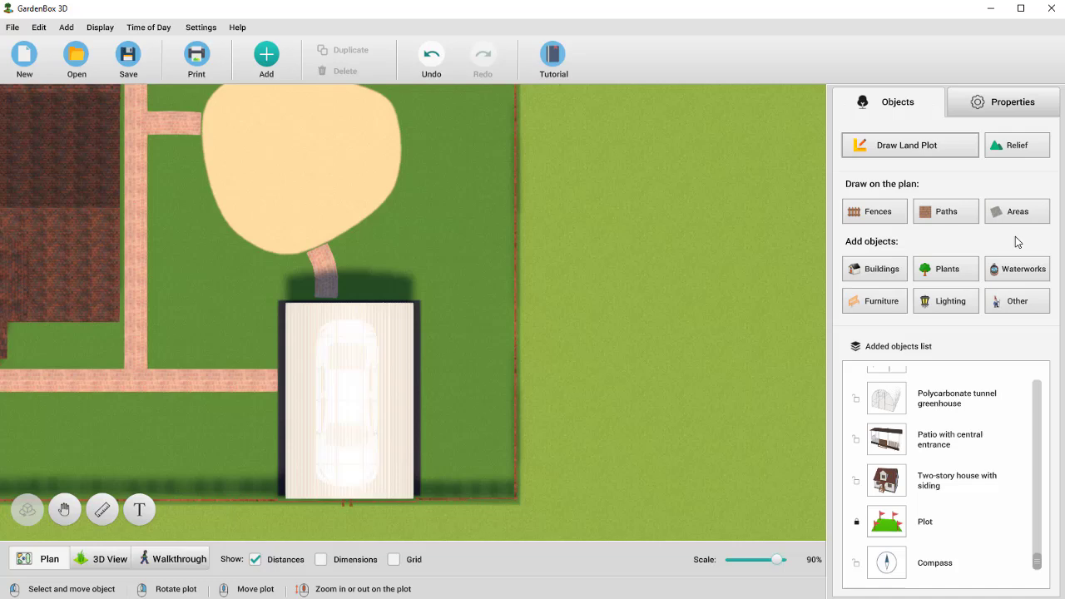
Search 'thu', place a Thuja 1.5 m height beside the carport, and duplicate it twice.
{"action": "left_click", "coordinate": [962, 266]}
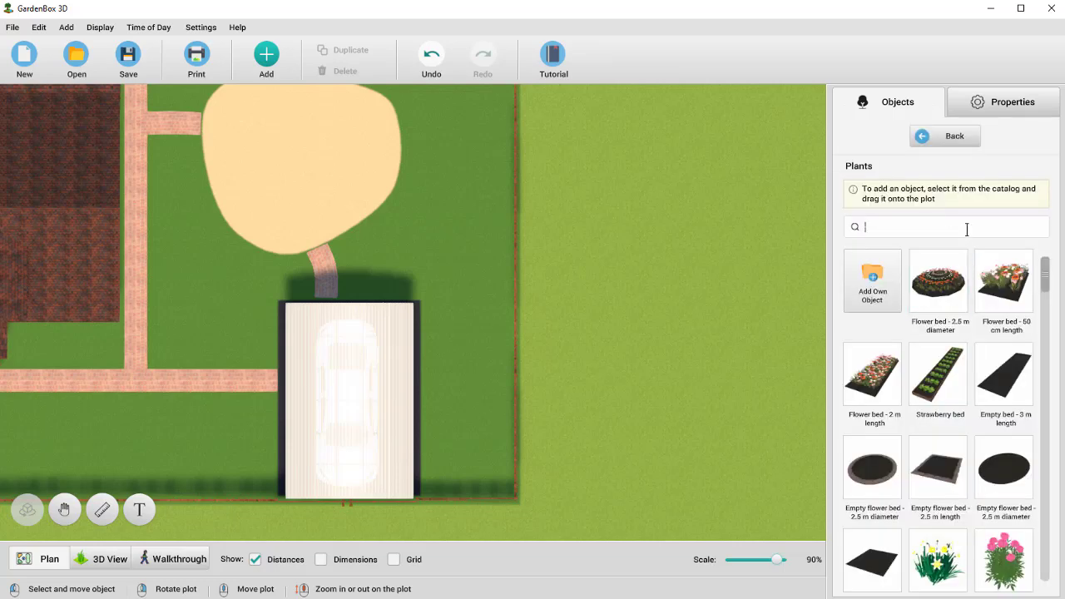
{"action": "type", "text": "thu"}
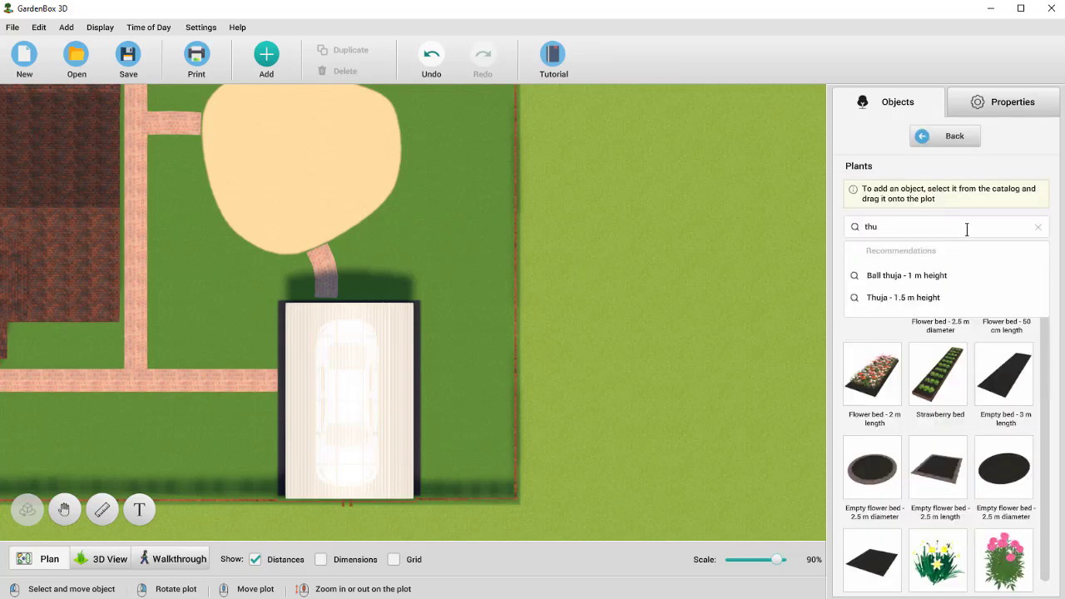
{"action": "left_click", "coordinate": [937, 297]}
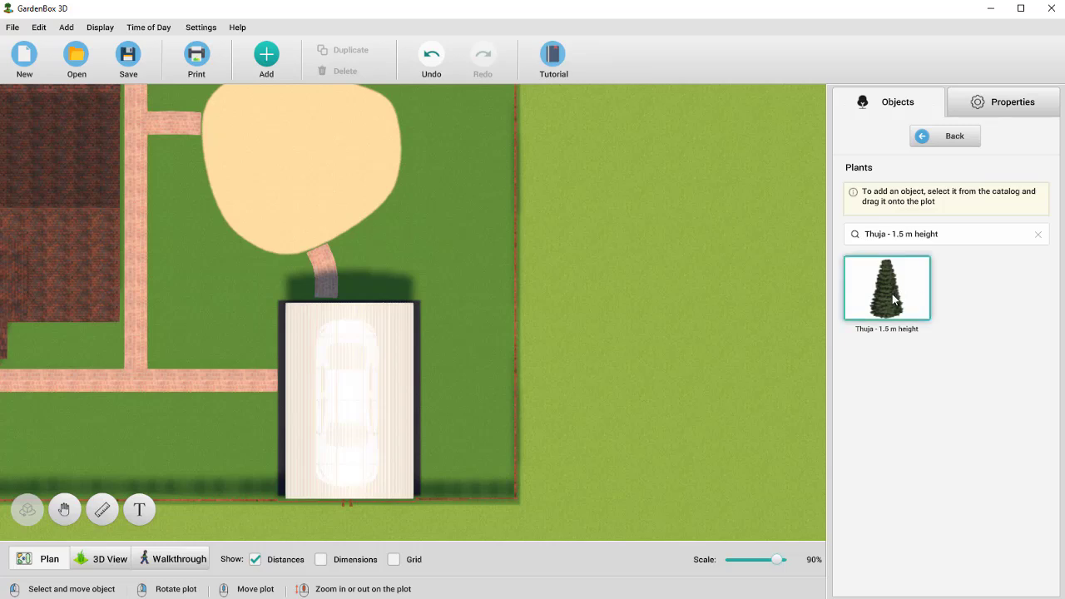
{"action": "left_click_drag", "start_coordinate": [895, 299], "coordinate": [468, 326]}
{"action": "right_click", "coordinate": [465, 469]}
{"action": "left_click", "coordinate": [511, 419]}
{"action": "right_click", "coordinate": [468, 391]}
{"action": "left_click", "coordinate": [483, 347]}
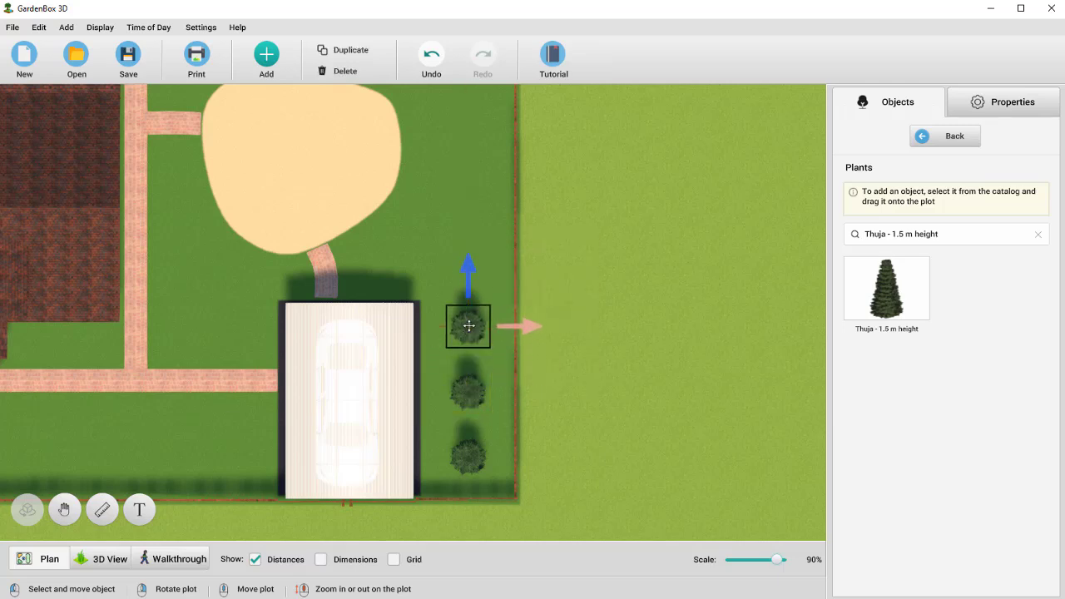
Duplicate the three Thujas and align the copies into a row of six along the fence.
{"action": "left_click", "coordinate": [468, 390], "text": "ctrl"}
{"action": "left_click", "coordinate": [471, 454], "text": "ctrl"}
{"action": "right_click", "coordinate": [474, 451]}
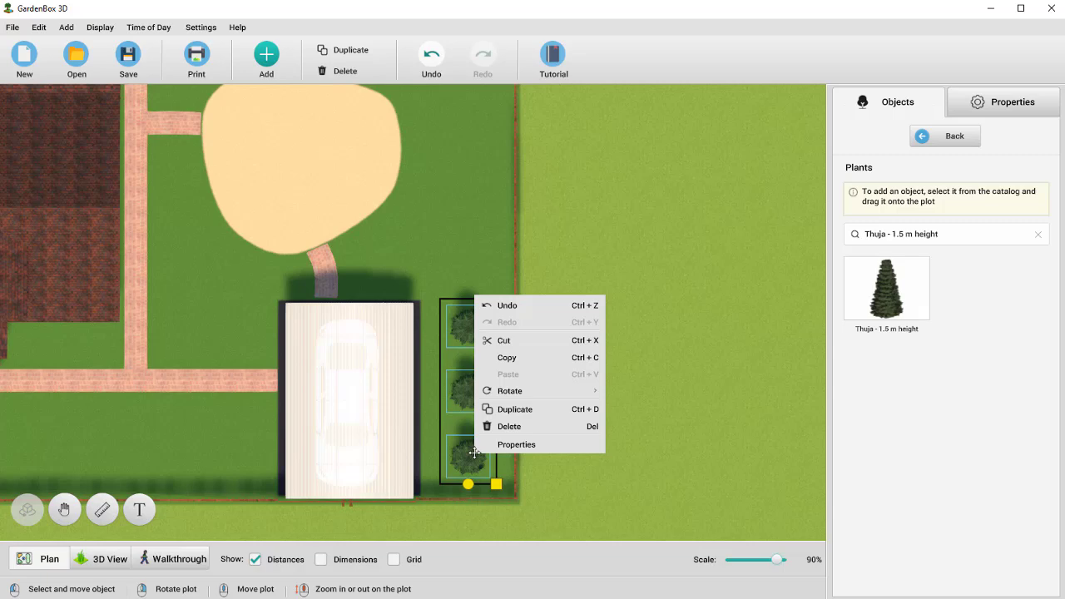
{"action": "left_click", "coordinate": [495, 365]}
{"action": "right_click", "coordinate": [463, 293]}
{"action": "left_click", "coordinate": [499, 400]}
{"action": "left_click_drag", "start_coordinate": [500, 398], "coordinate": [456, 139]}
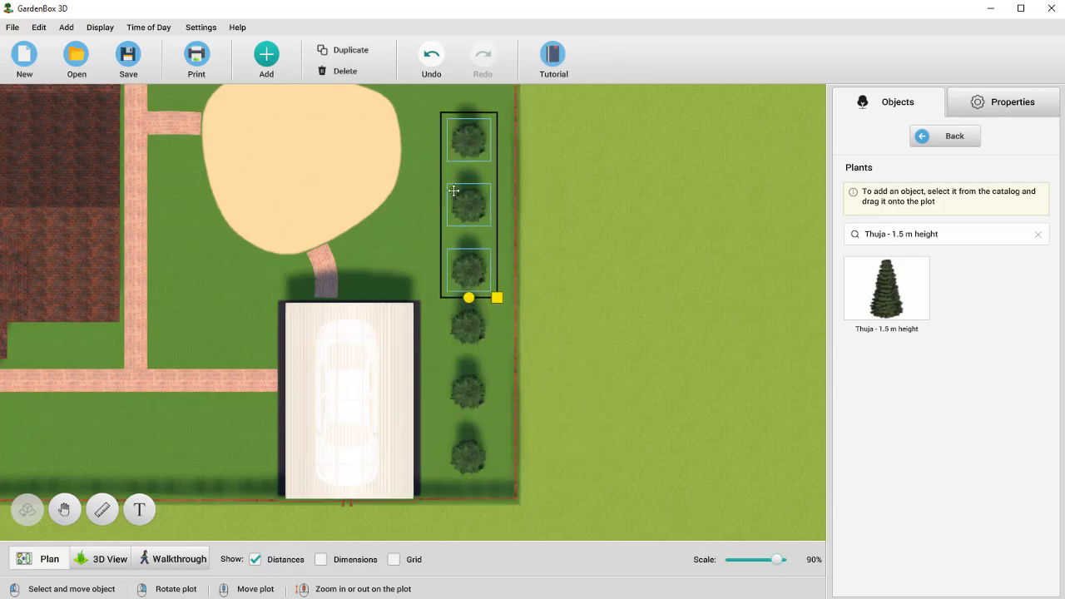
{"action": "left_click_drag", "start_coordinate": [466, 268], "coordinate": [464, 256]}
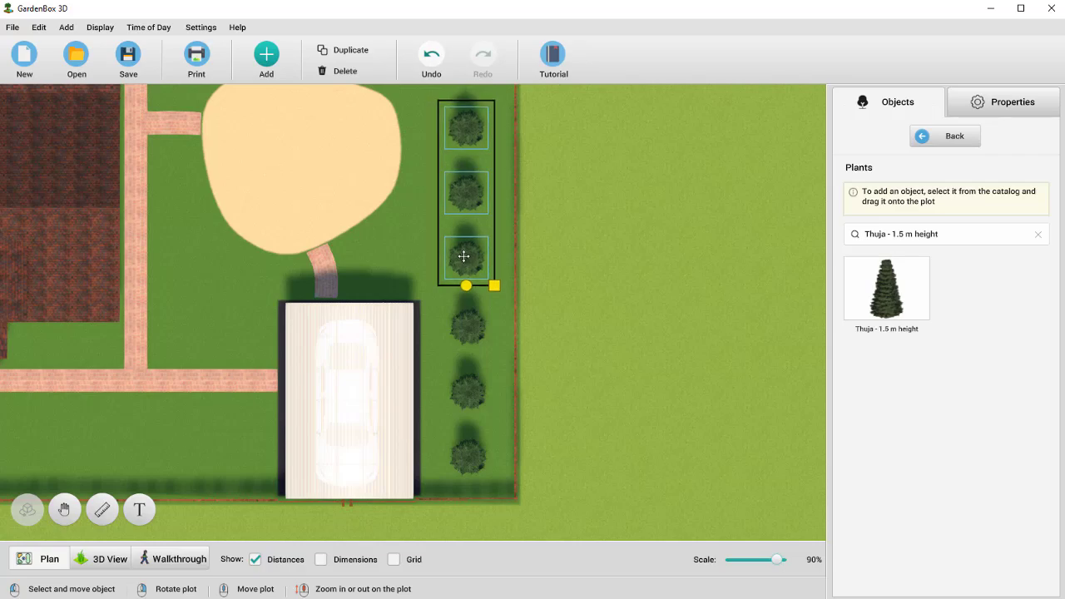
{"action": "left_click", "coordinate": [609, 243]}
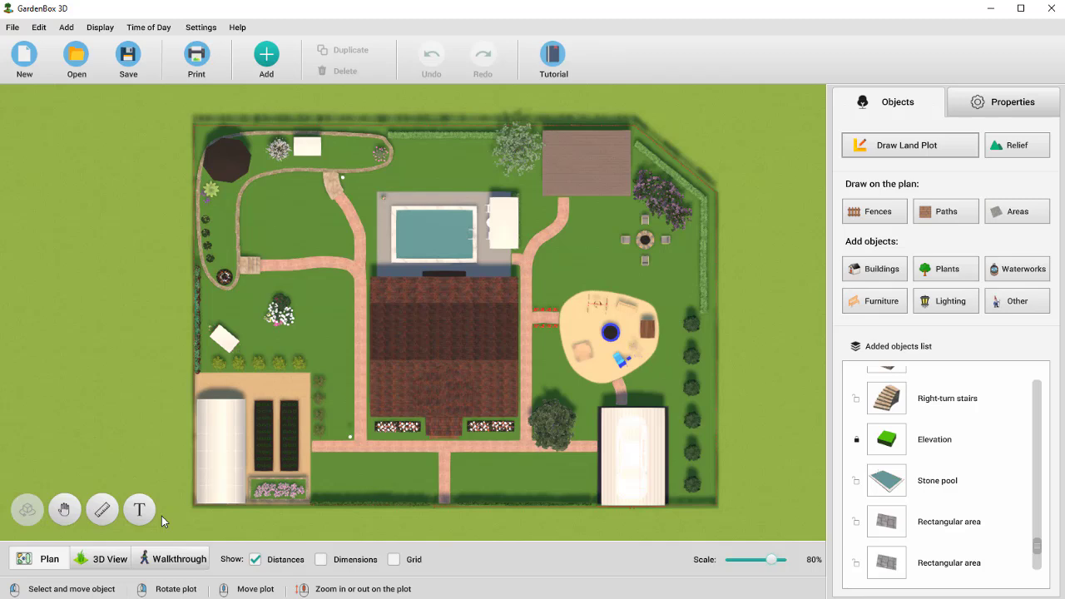
Switch to 3D View and orbit around the house, greenhouse, carport and playground.
{"action": "left_click", "coordinate": [107, 556]}
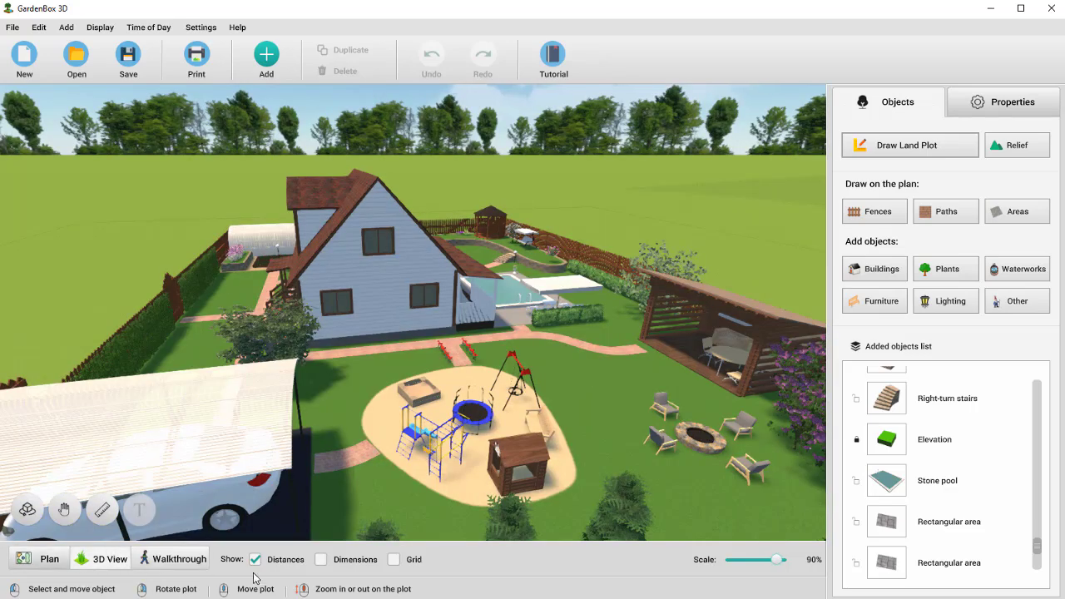
{"action": "right_click_drag", "start_coordinate": [757, 513], "coordinate": [430, 464]}
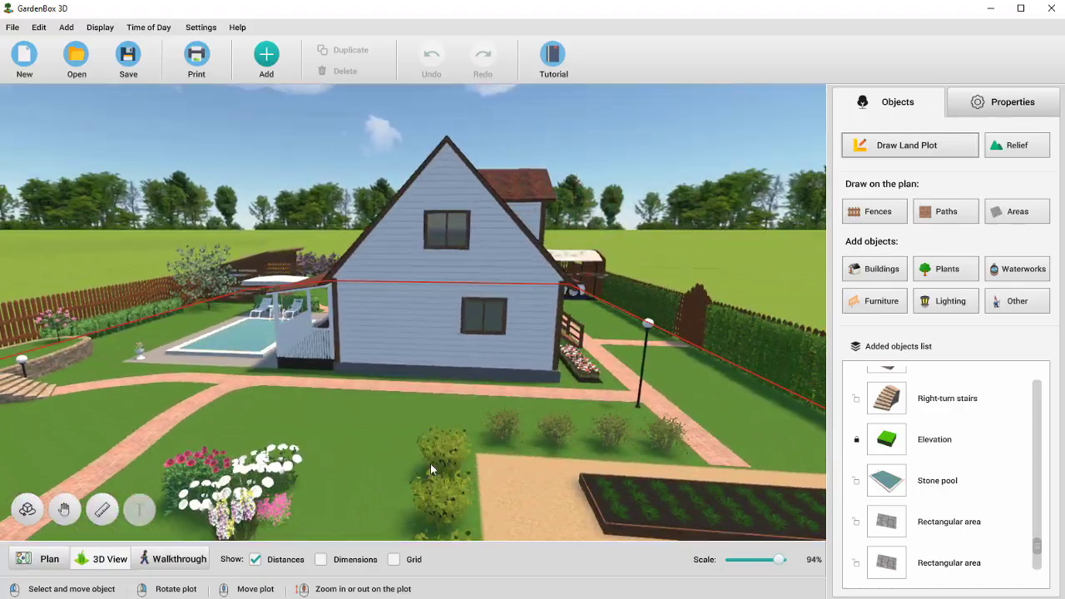
{"action": "right_click_drag", "start_coordinate": [815, 293], "coordinate": [724, 260]}
{"action": "right_click_drag", "start_coordinate": [773, 236], "coordinate": [711, 203]}
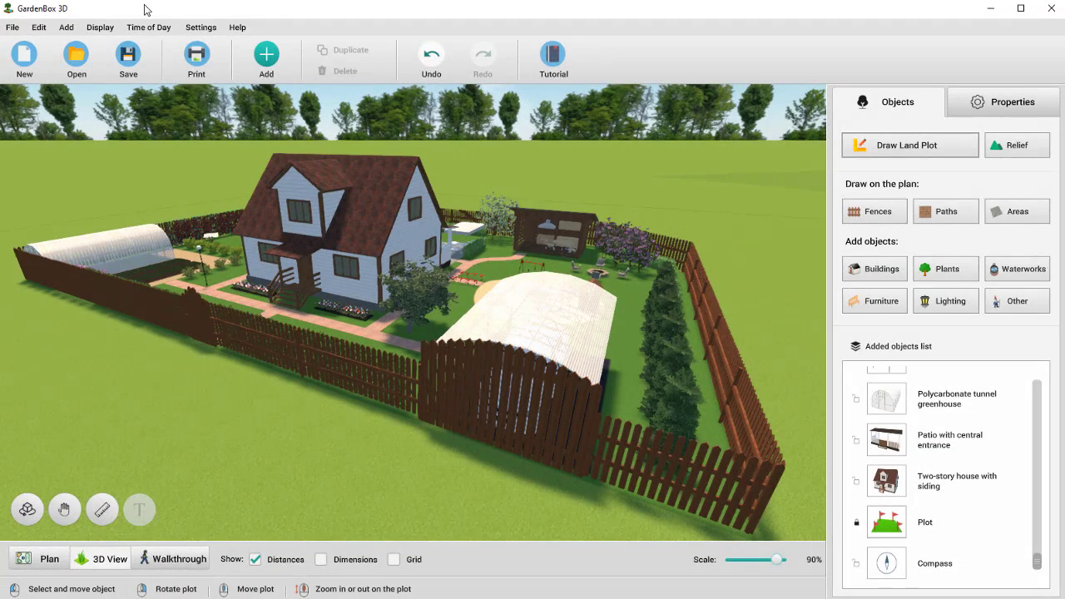
Preview Morning, Afternoon and Evening lighting, then rotate the compass to reorient the plot.
{"action": "left_click", "coordinate": [149, 27]}
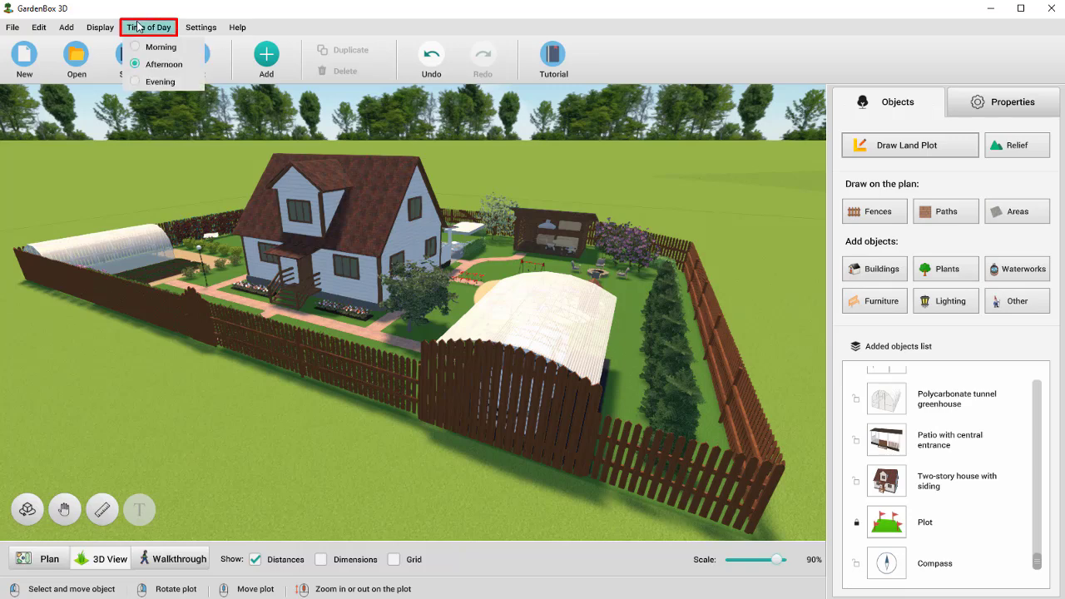
{"action": "left_click", "coordinate": [139, 47]}
{"action": "left_click", "coordinate": [139, 64]}
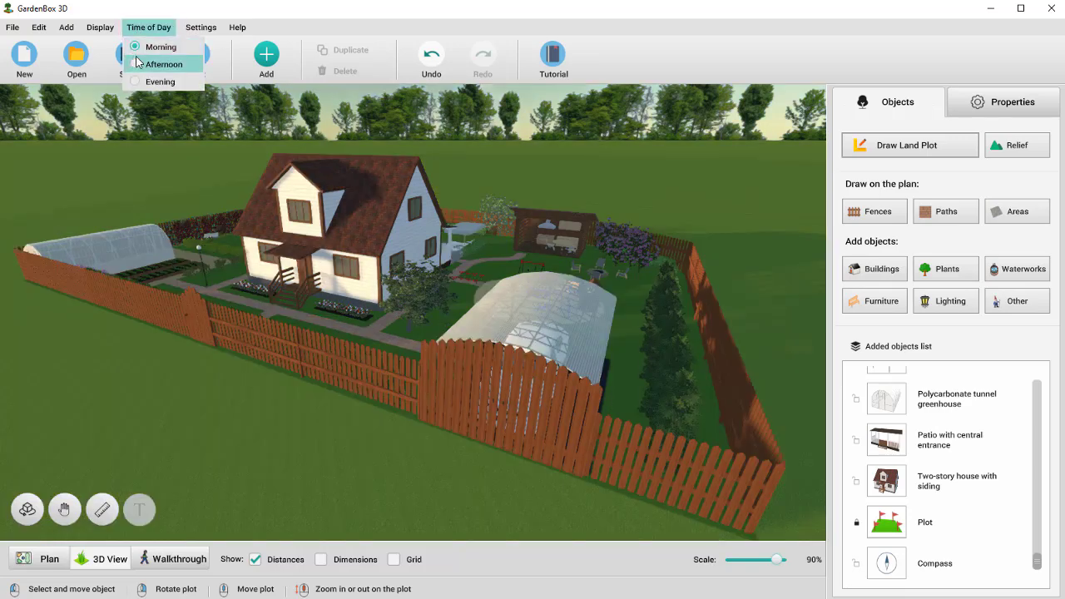
{"action": "left_click", "coordinate": [136, 81]}
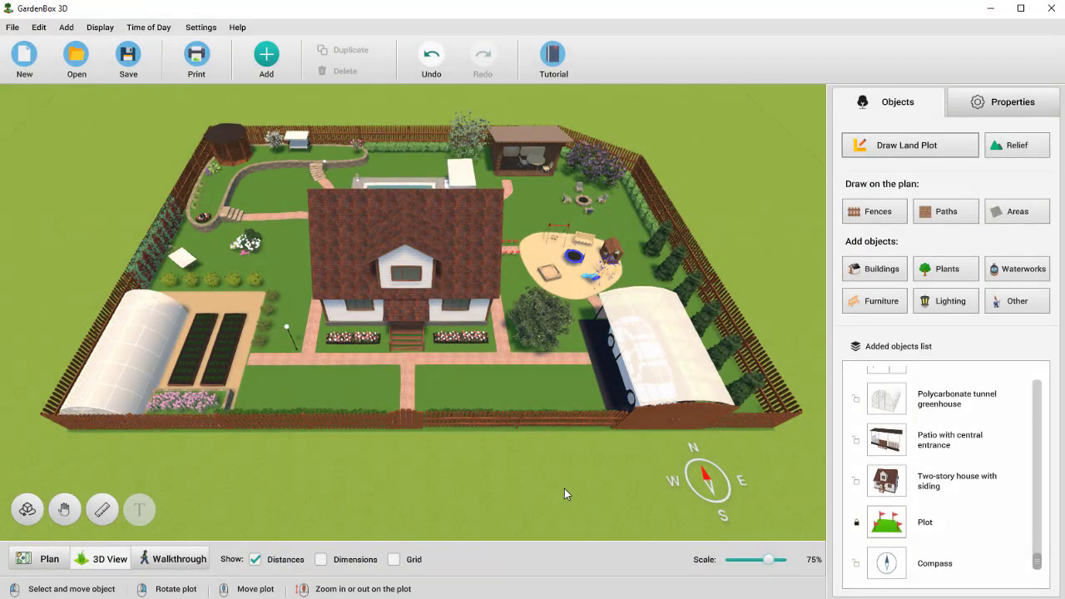
{"action": "left_click", "coordinate": [690, 481]}
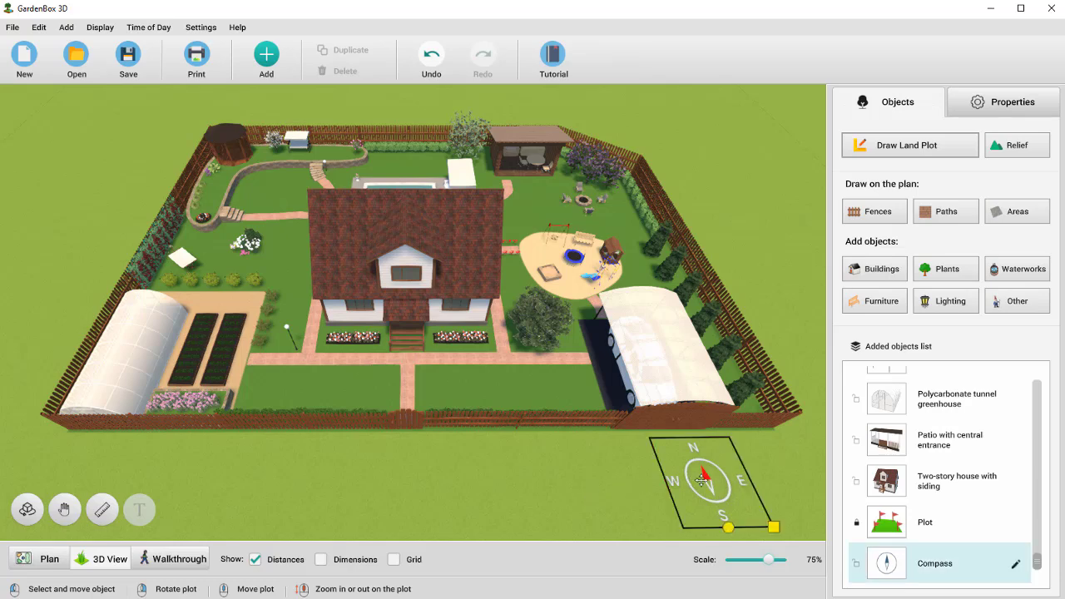
{"action": "left_click_drag", "start_coordinate": [726, 522], "coordinate": [772, 477]}
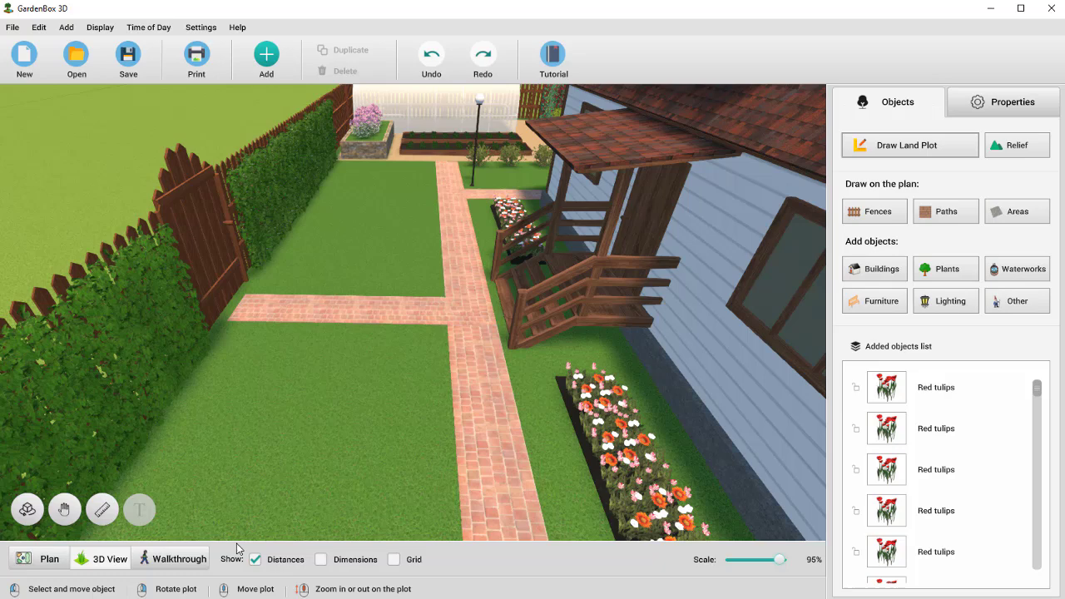
Measure the 16.6' lawn distance from the hedge to the tulip bed.
{"action": "left_click", "coordinate": [102, 509]}
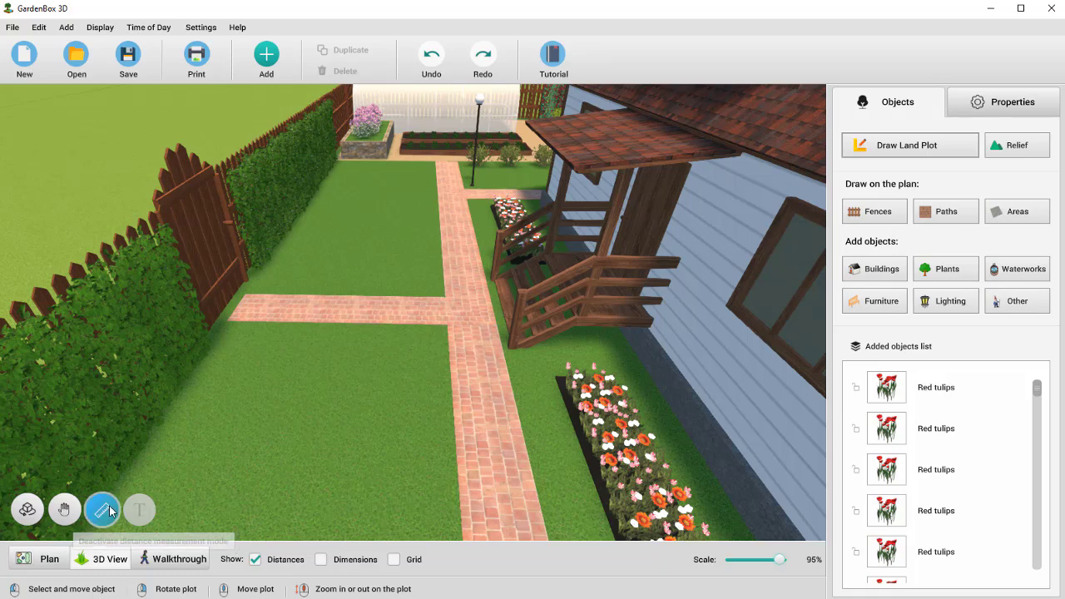
{"action": "left_click", "coordinate": [166, 404]}
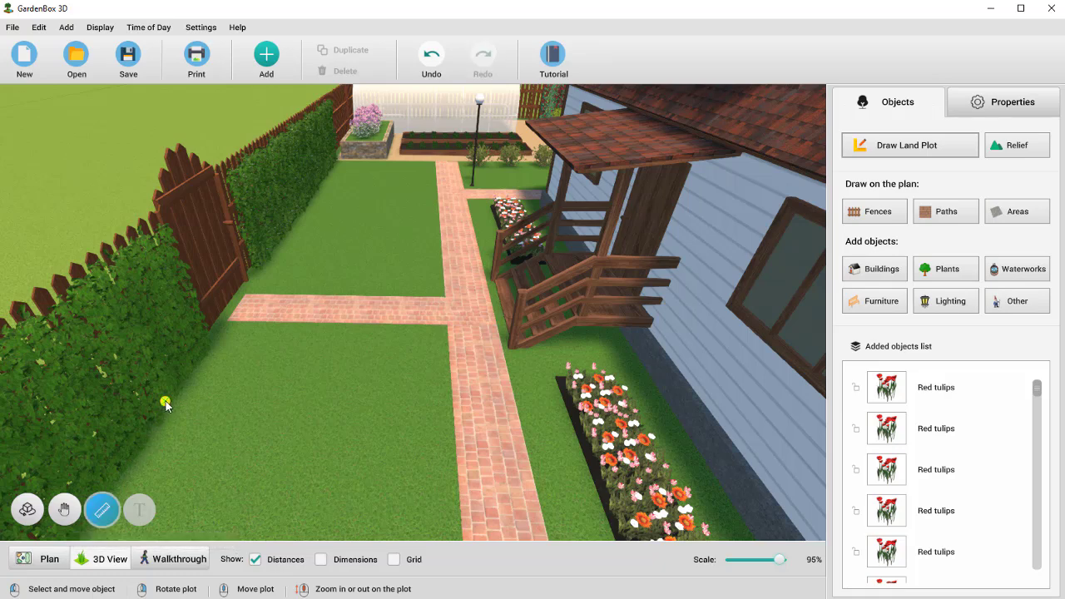
{"action": "left_click", "coordinate": [560, 407]}
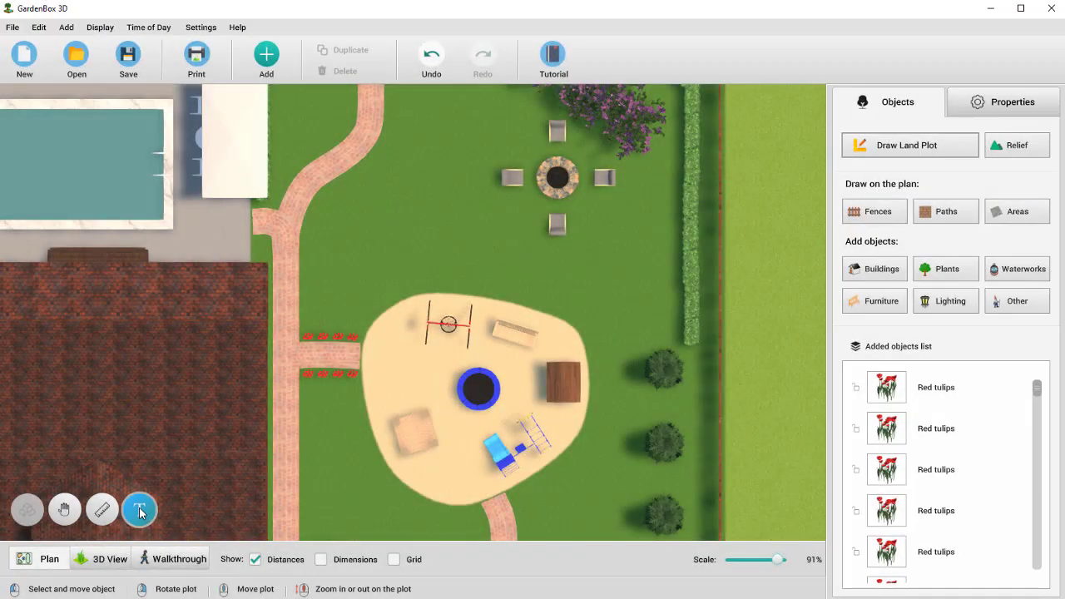
Add a 'Playground' text label and position it over the sandy play area.
{"action": "left_click", "coordinate": [139, 509]}
{"action": "left_click", "coordinate": [347, 265]}
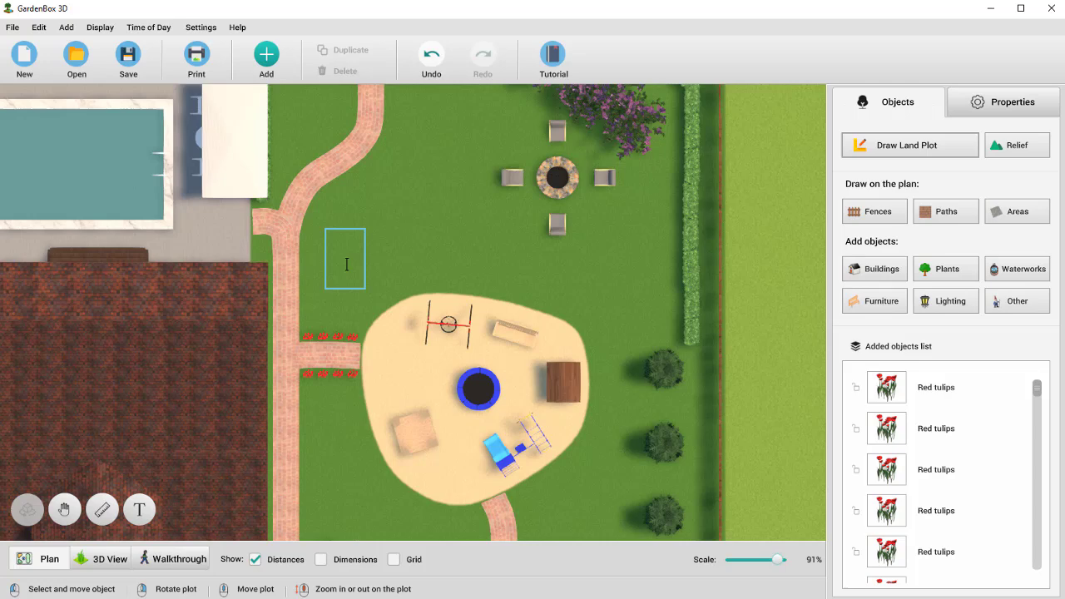
{"action": "type", "text": "Playground"}
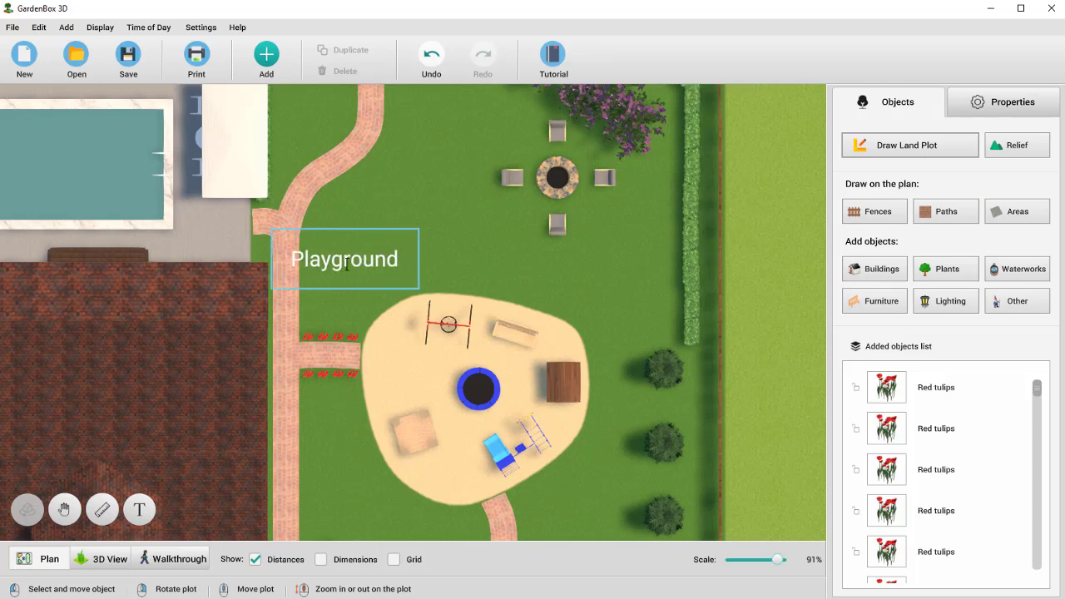
{"action": "left_click_drag", "start_coordinate": [347, 264], "coordinate": [403, 275]}
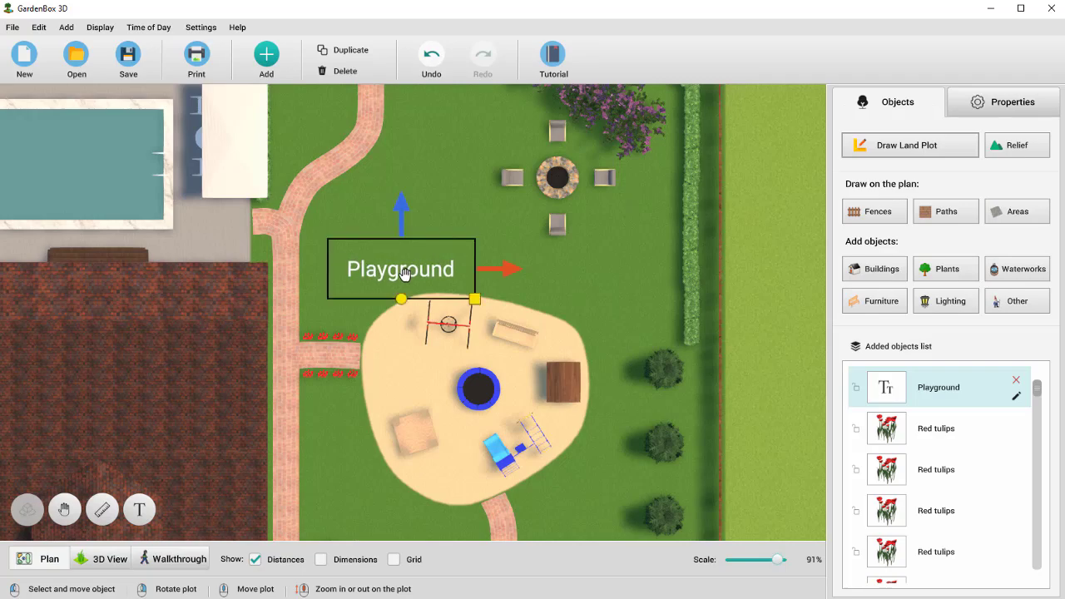
{"action": "left_click", "coordinate": [745, 256]}
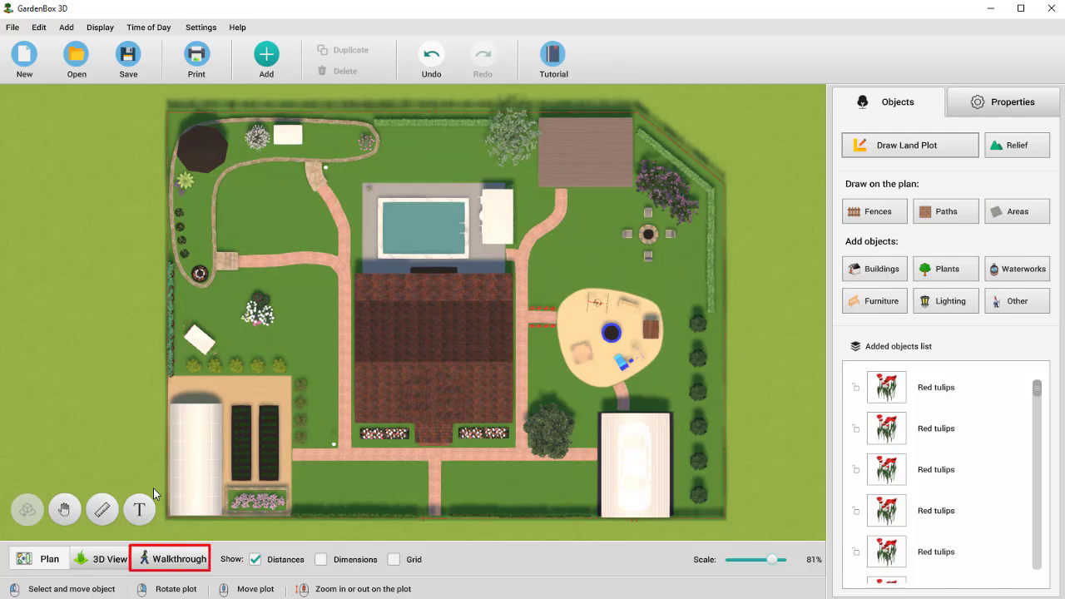
Start the walkthrough and walk past the house along the brick path to the fence junction, facing the carport path.
{"action": "left_click", "coordinate": [158, 559]}
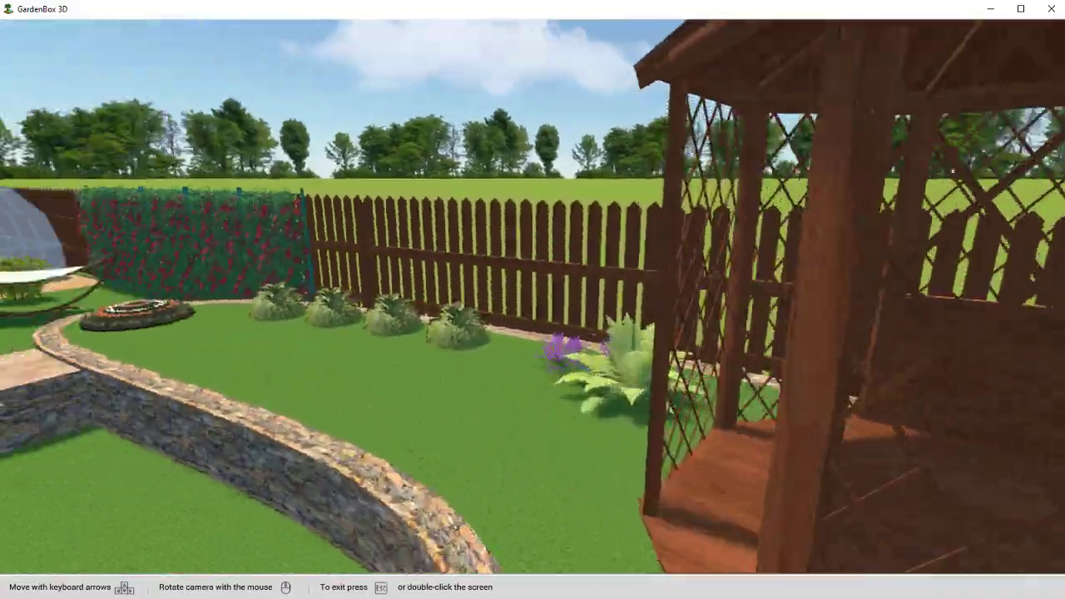
{"action": "key", "text": "Left"}
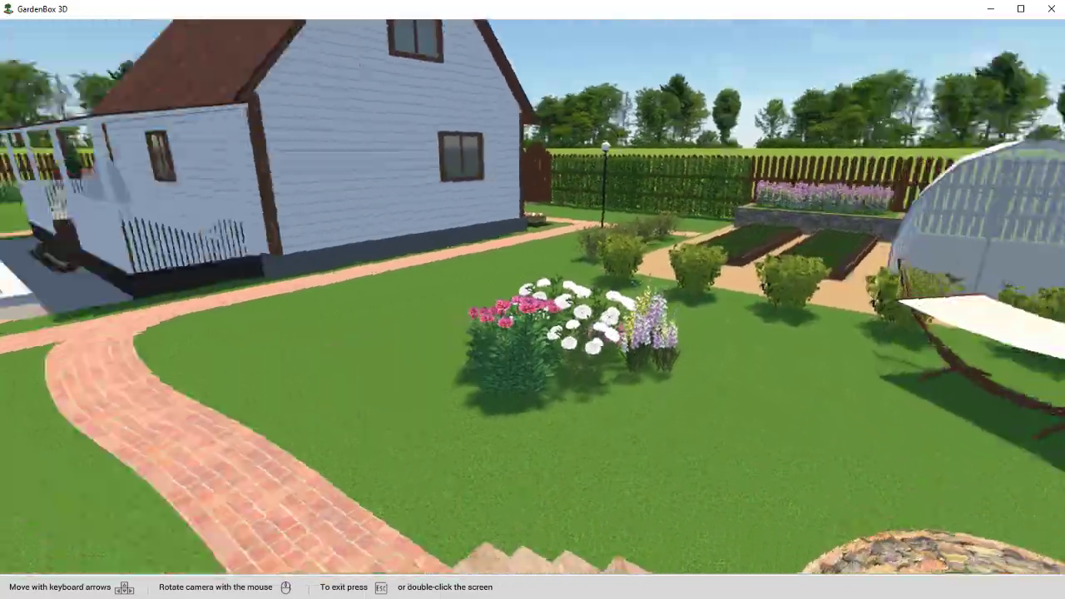
{"action": "key", "text": "Up"}
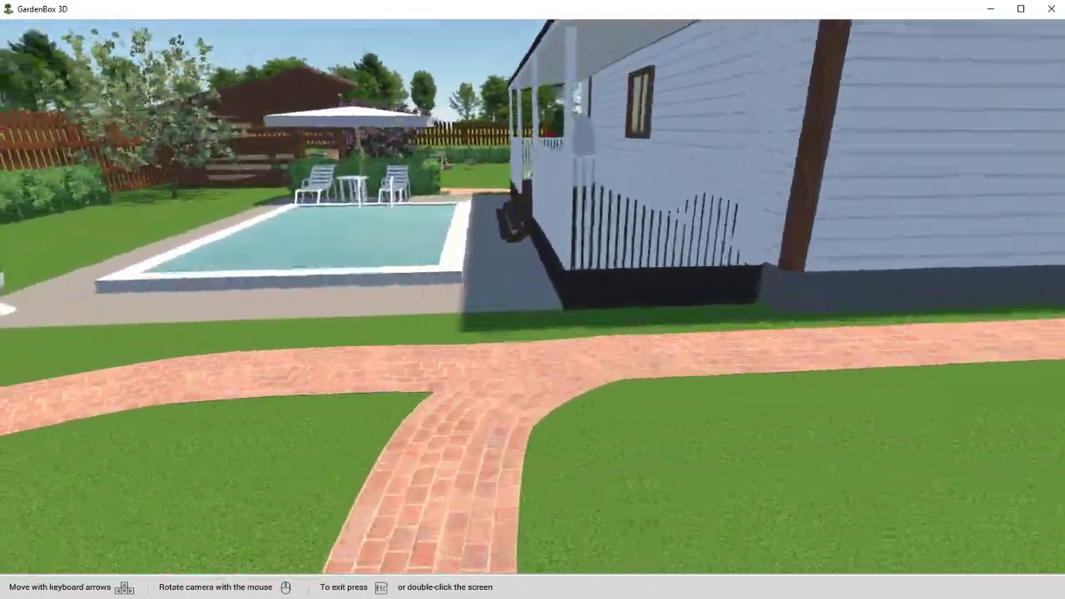
{"action": "key", "text": "Right"}
{"action": "key", "text": "Up"}
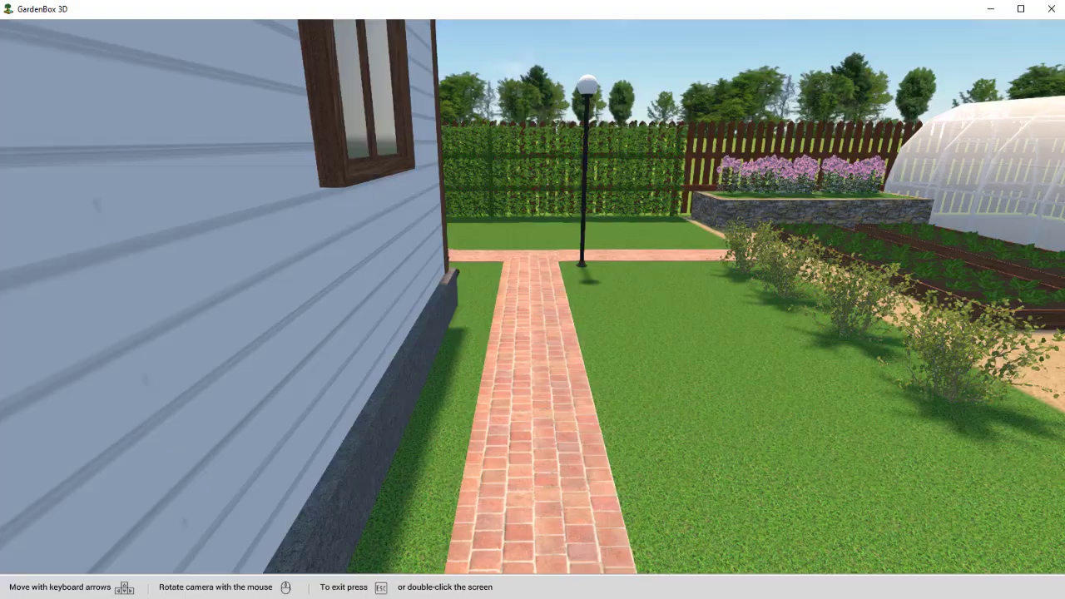
{"action": "key", "text": "Up"}
{"action": "key", "text": "Left"}
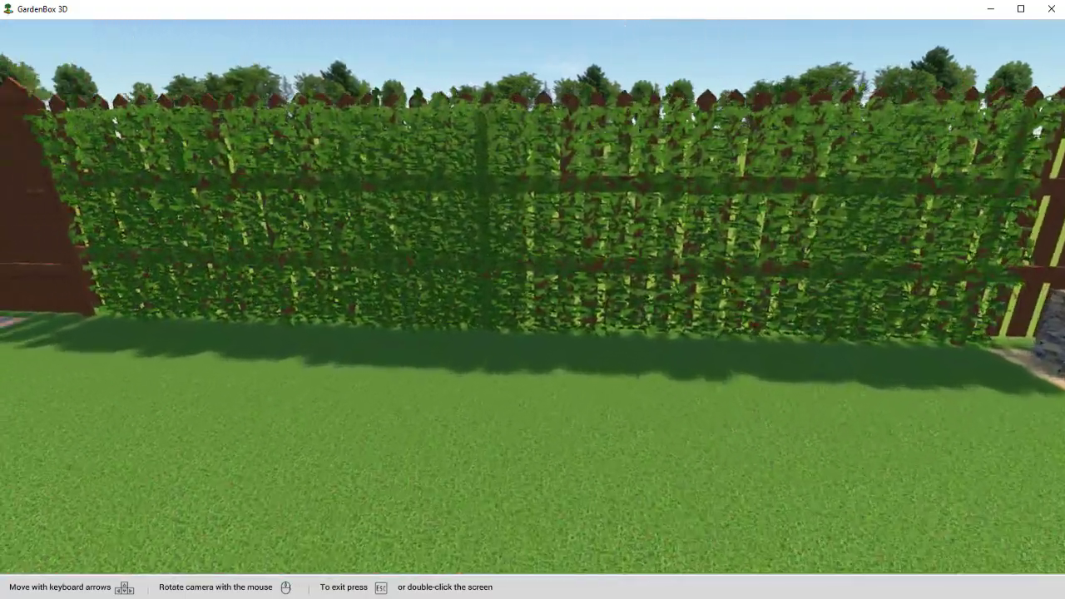
{"action": "key", "text": "Left"}
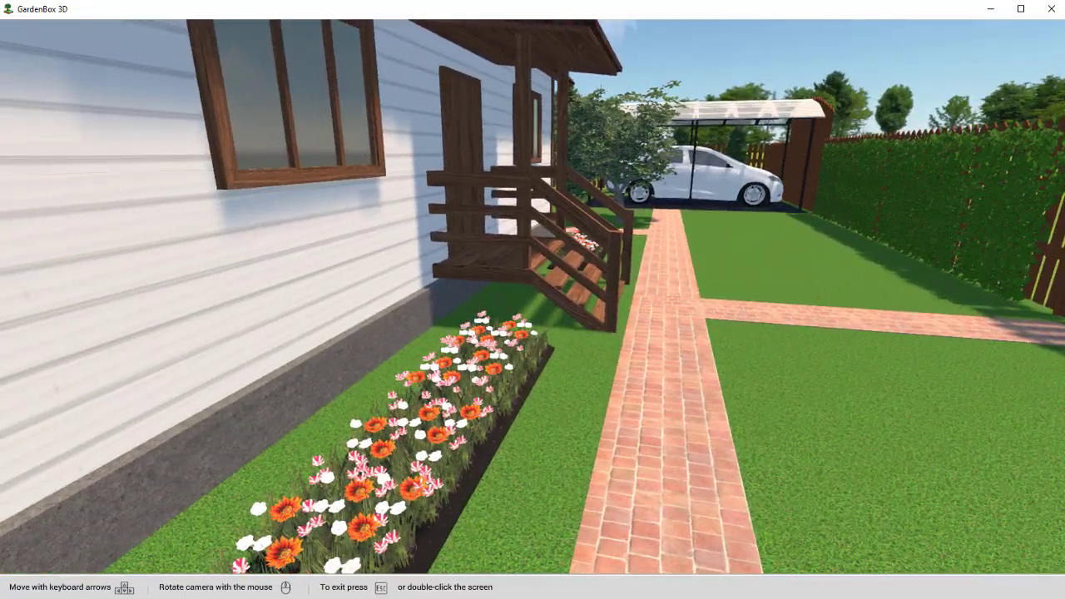